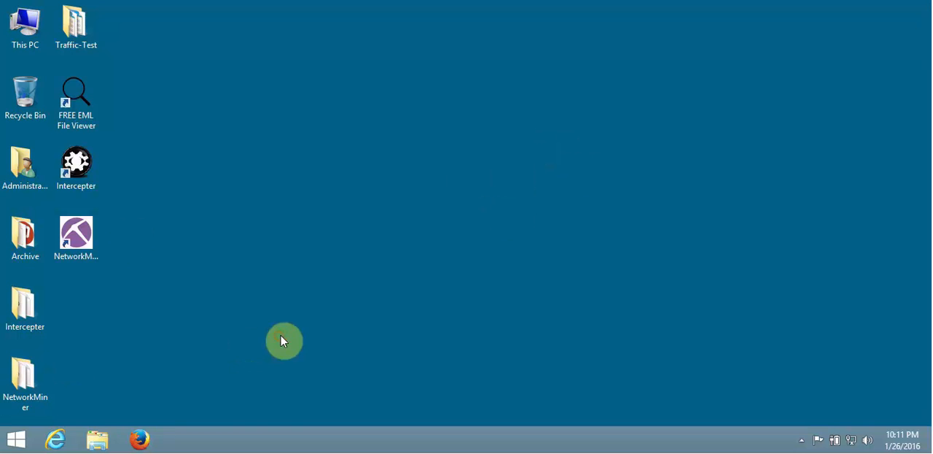
click(138, 439)
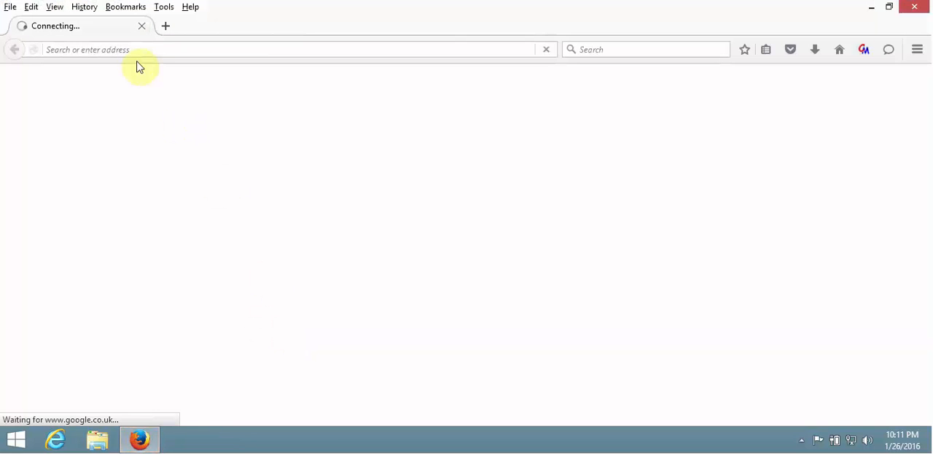
click(138, 51)
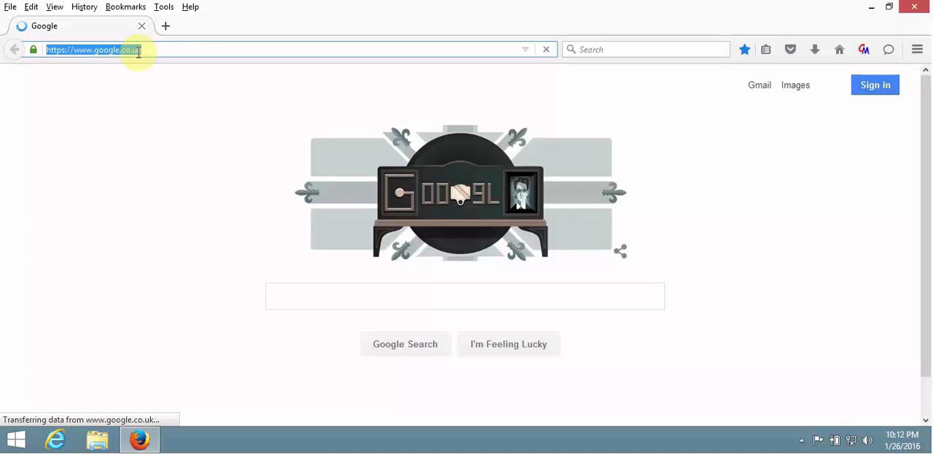
text(www.)
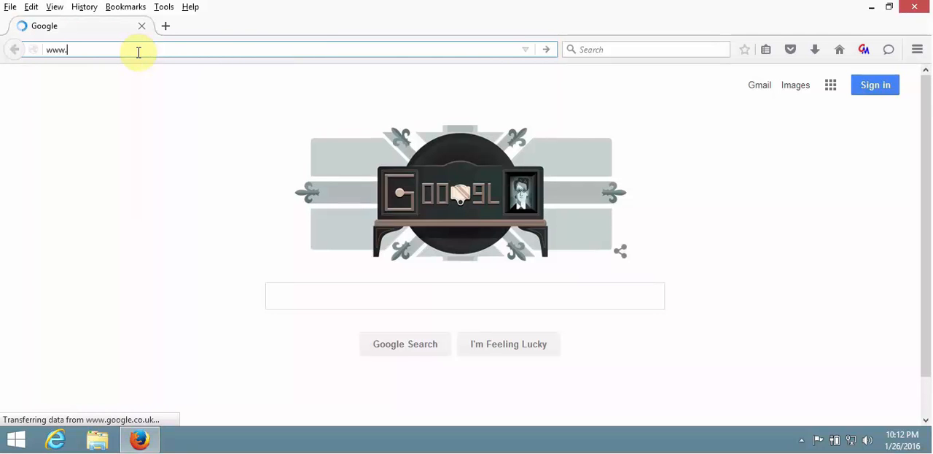
text(xpli)
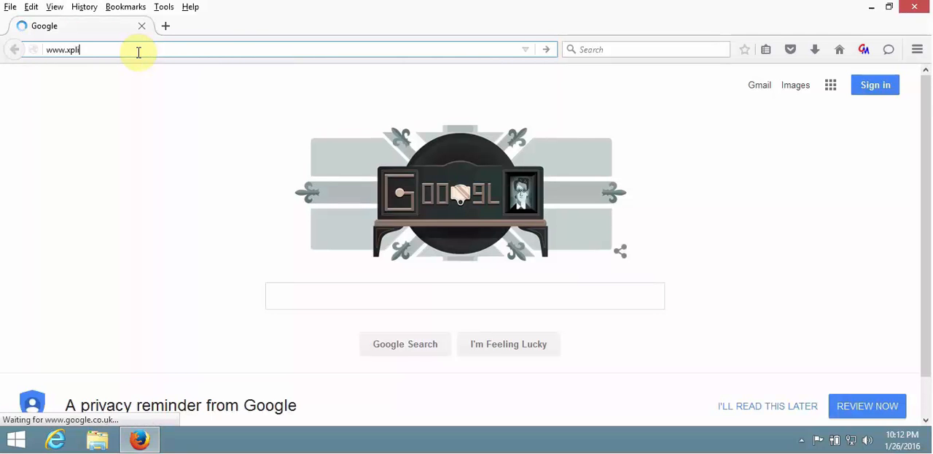
text(co.o)
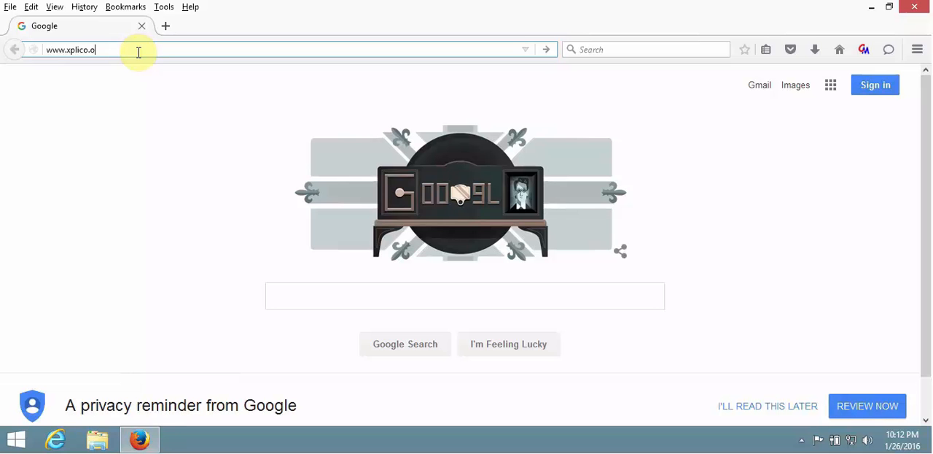
text(rg)
key(Return)
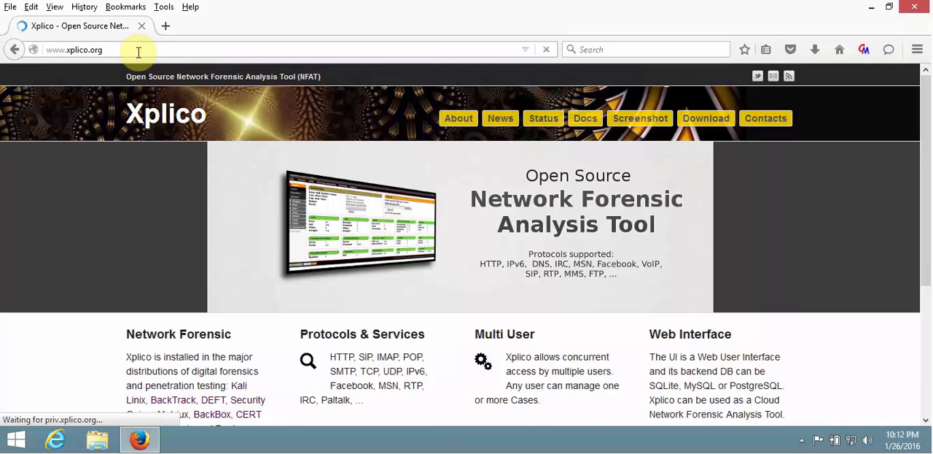
Review the Network Forensic section of the Xplico home page, which covers the distributions that include the tool.
scroll(93, 241, down, 3)
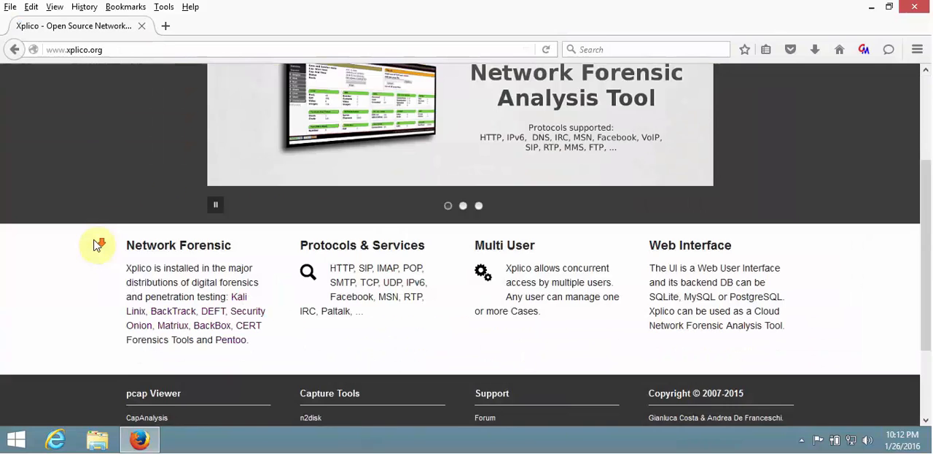
scroll(95, 245, up, 1)
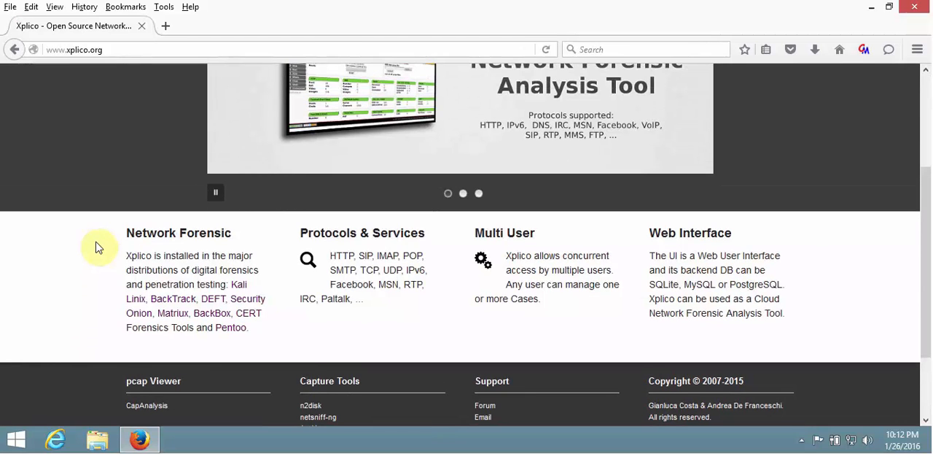
click(126, 232)
drag(126, 232, 196, 234)
click(106, 246)
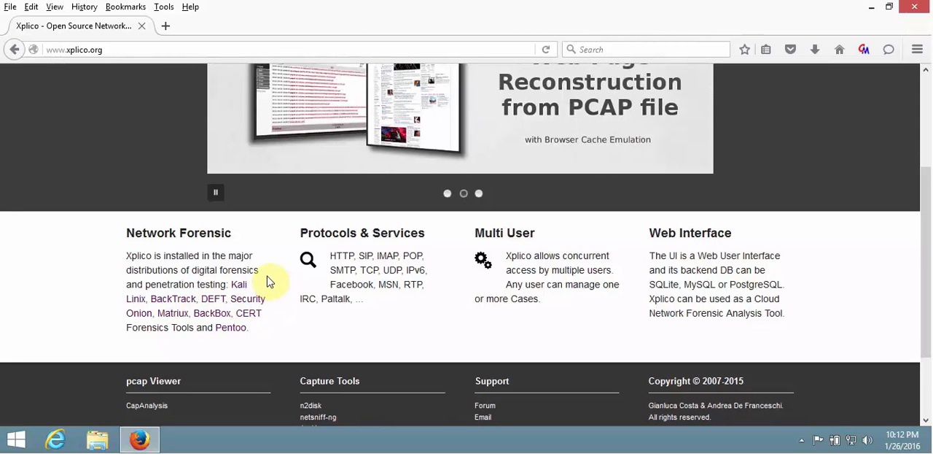
Open the Xplico Status page and examine the http dissector's dependencies in the Dissectors graph.
scroll(267, 282, up, 3)
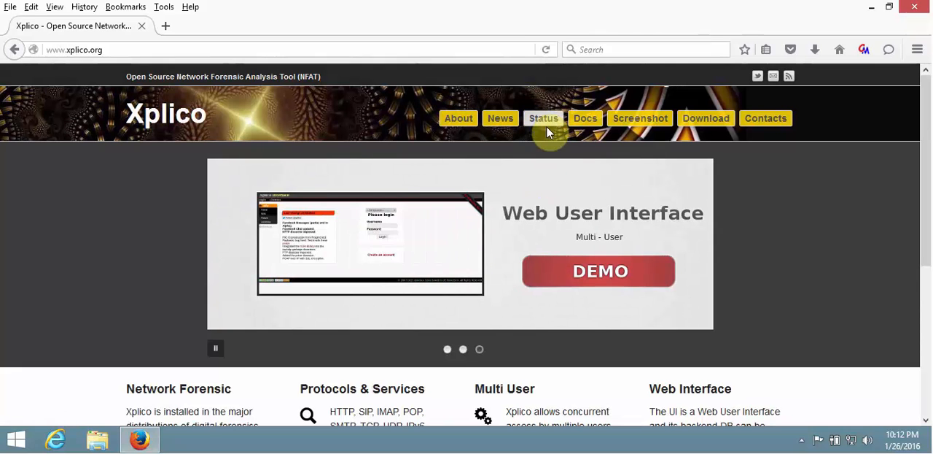
click(549, 129)
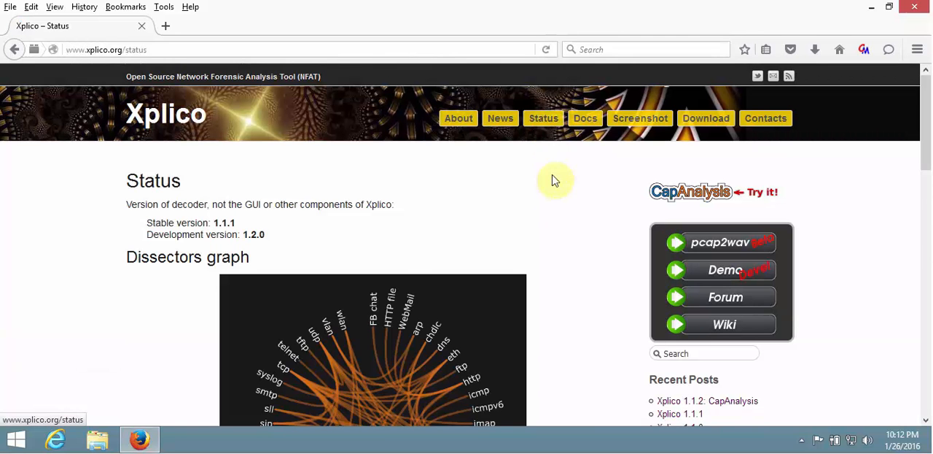
scroll(590, 232, down, 3)
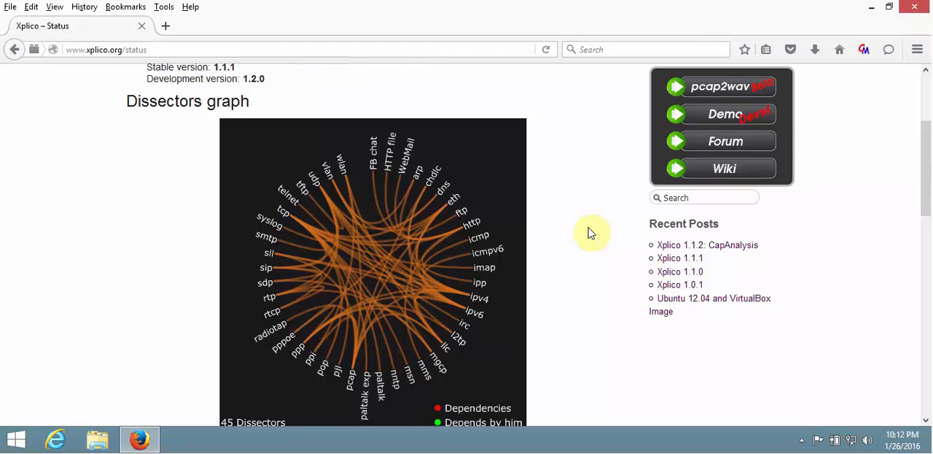
scroll(591, 227, down, 2)
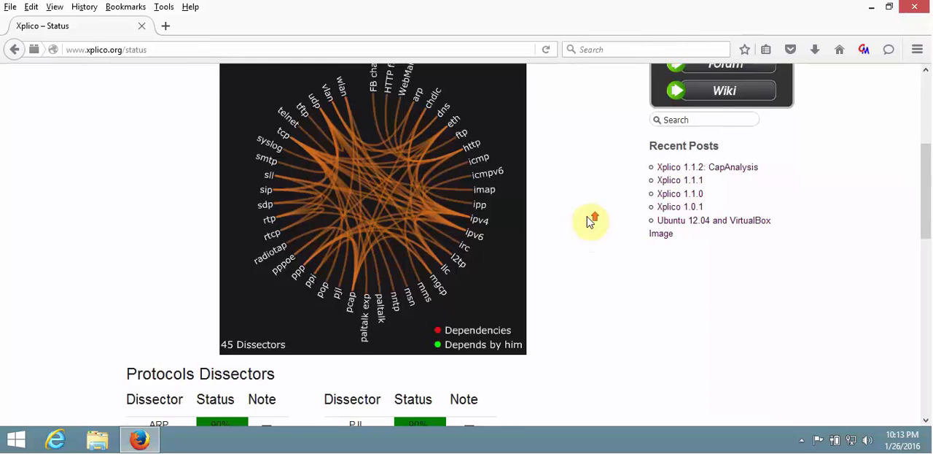
scroll(590, 221, up, 2)
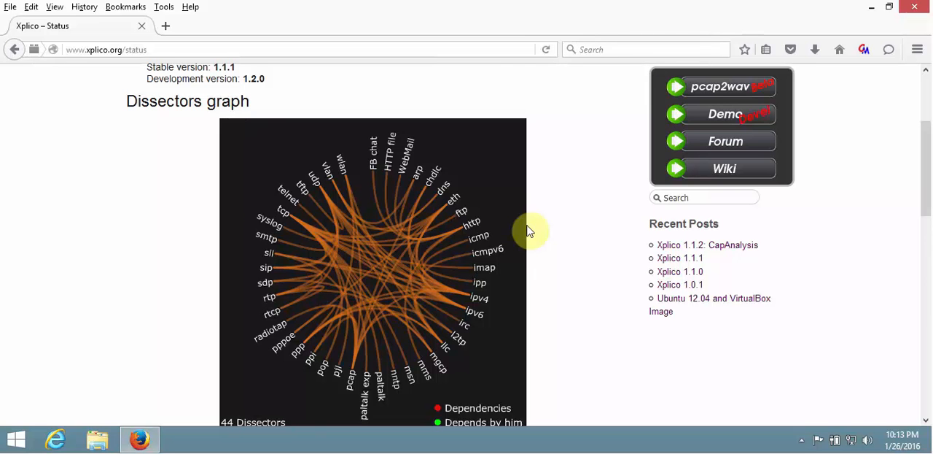
click(477, 229)
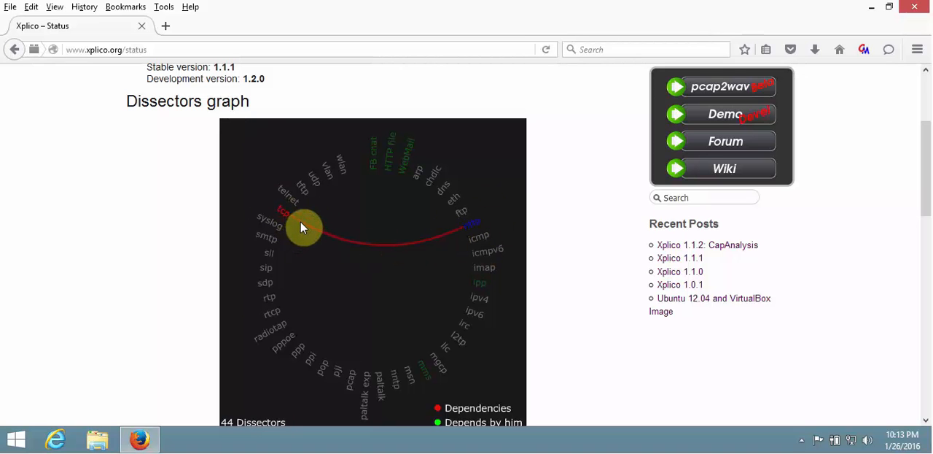
click(472, 228)
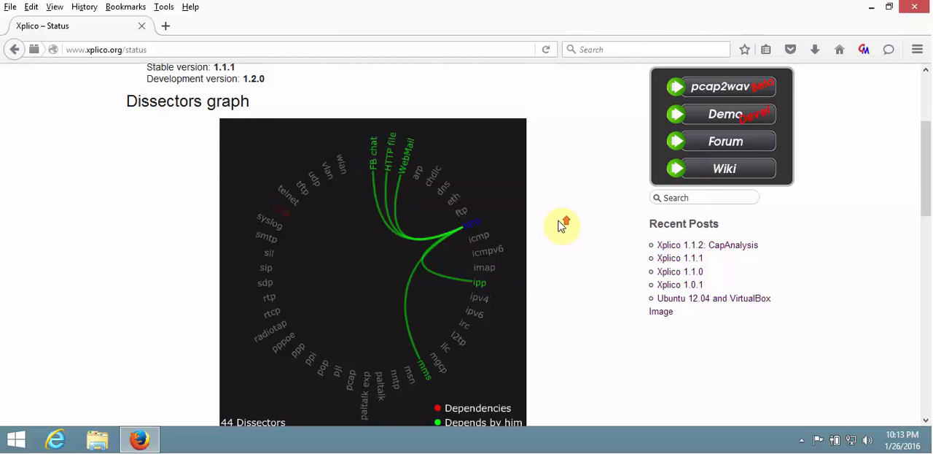
Open the Xplico Download page and review the Ubuntu installation commands, supported versions and VirtualBox image section.
scroll(559, 225, up, 4)
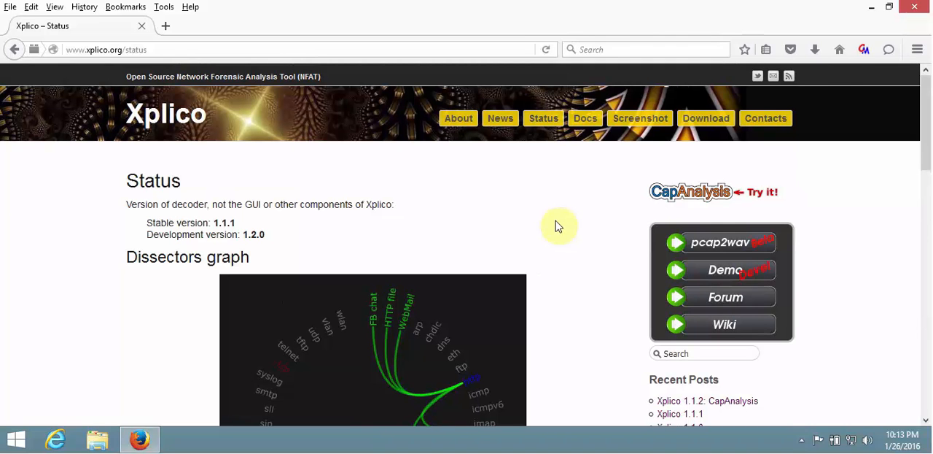
click(707, 125)
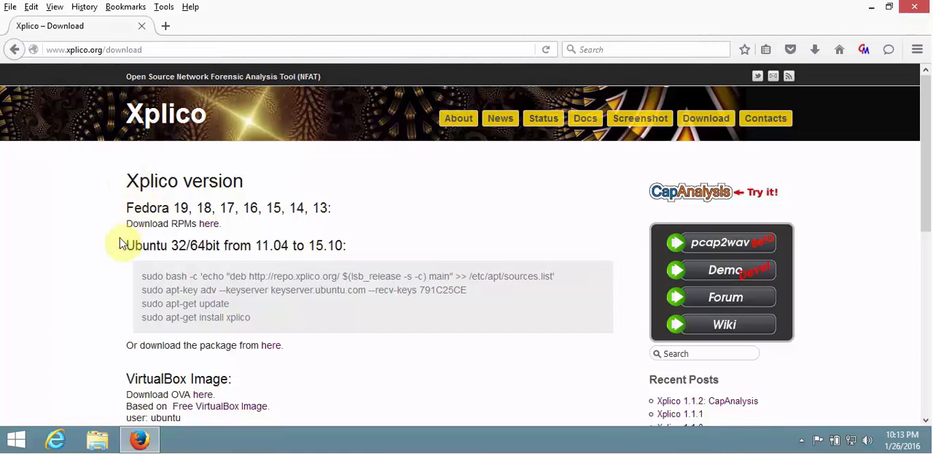
scroll(257, 268, down, 2)
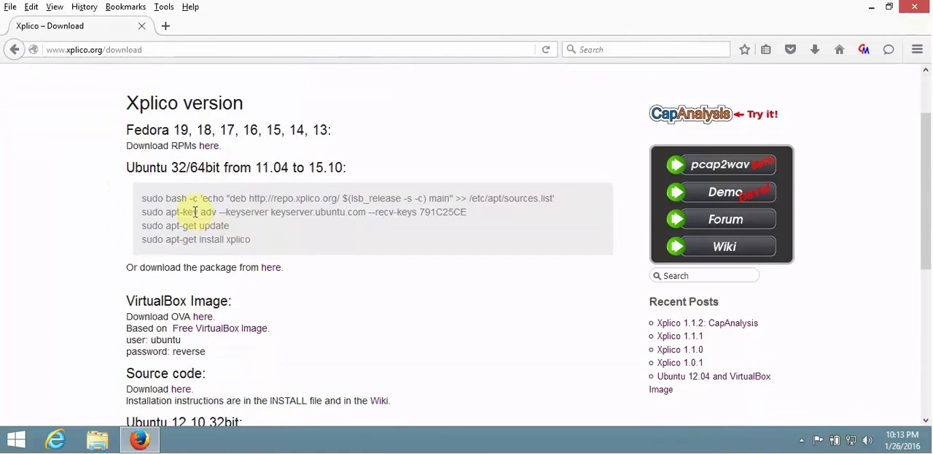
drag(248, 239, 141, 197)
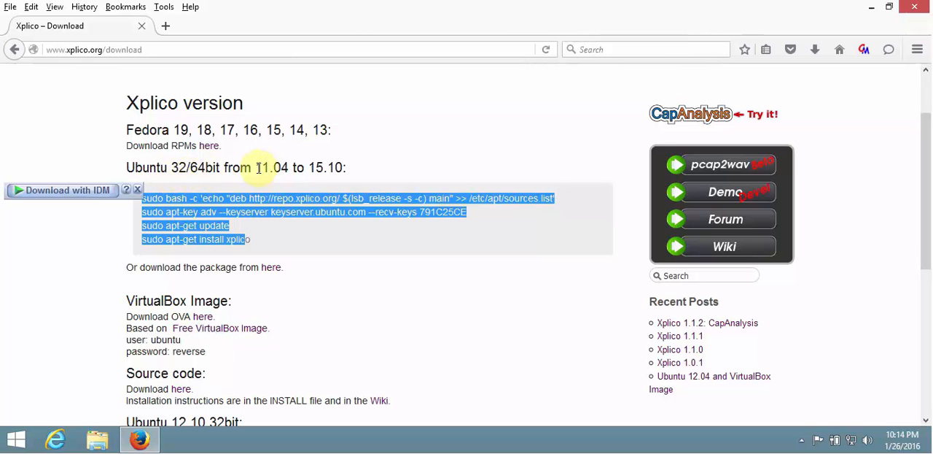
drag(255, 168, 281, 169)
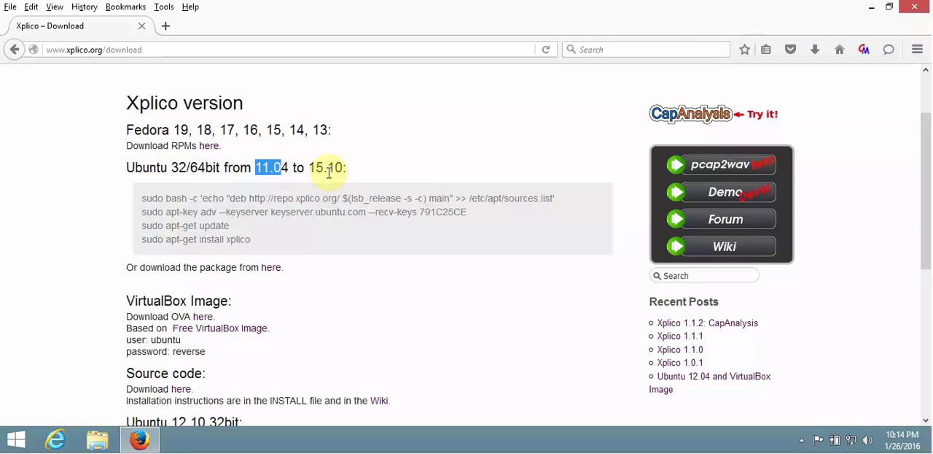
scroll(330, 175, down, 4)
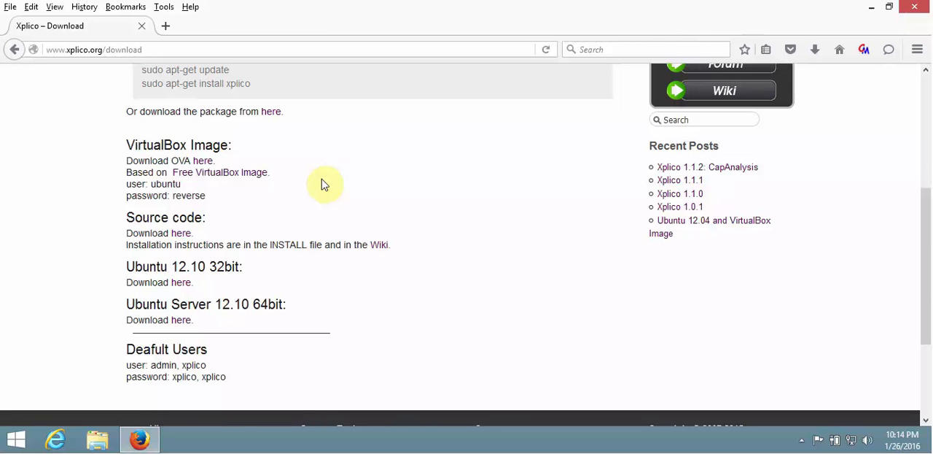
click(200, 166)
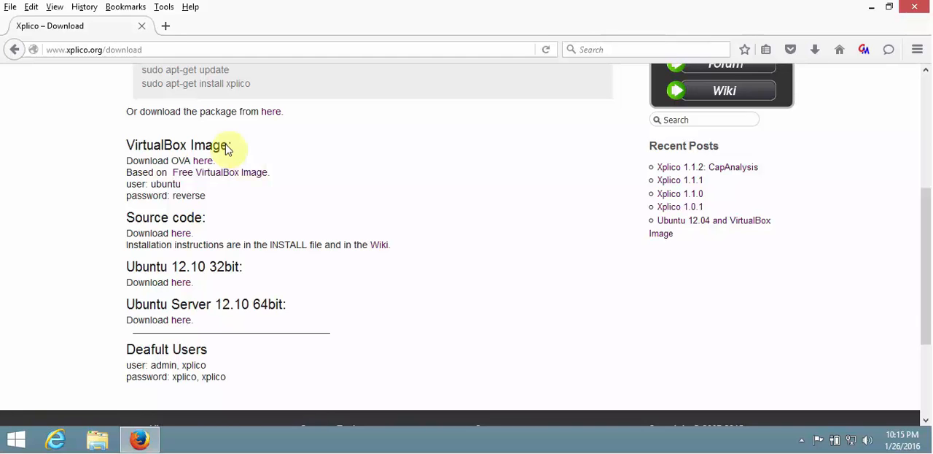
click(167, 27)
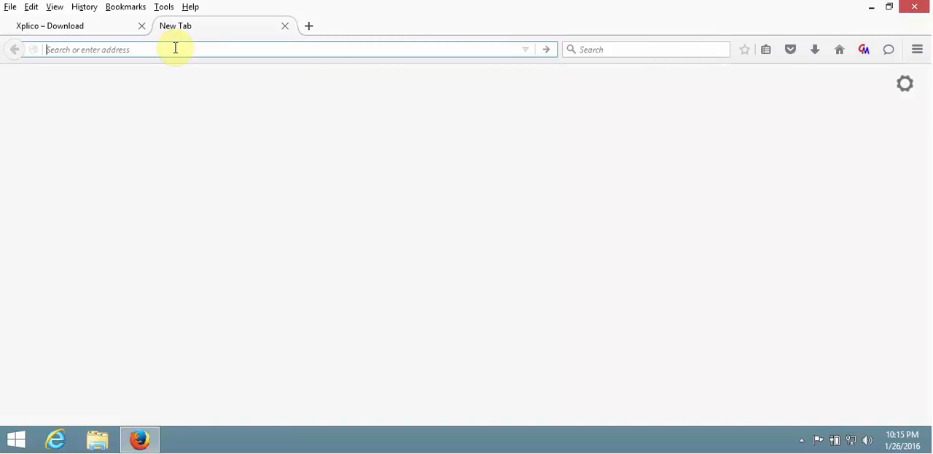
text(http)
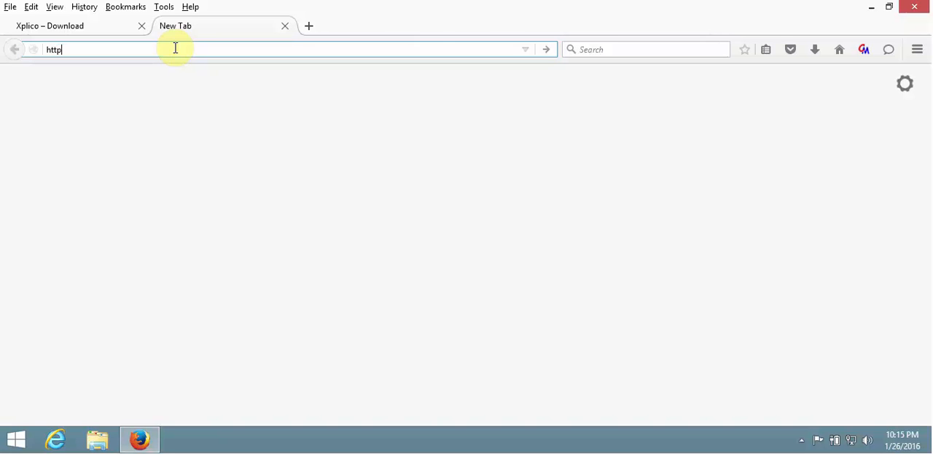
text(://192.168.5.14)
text(:9876)
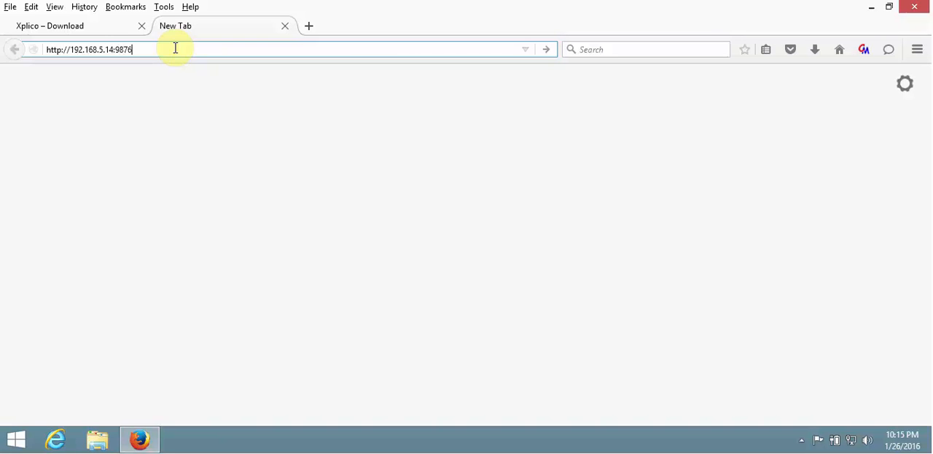
key(Return)
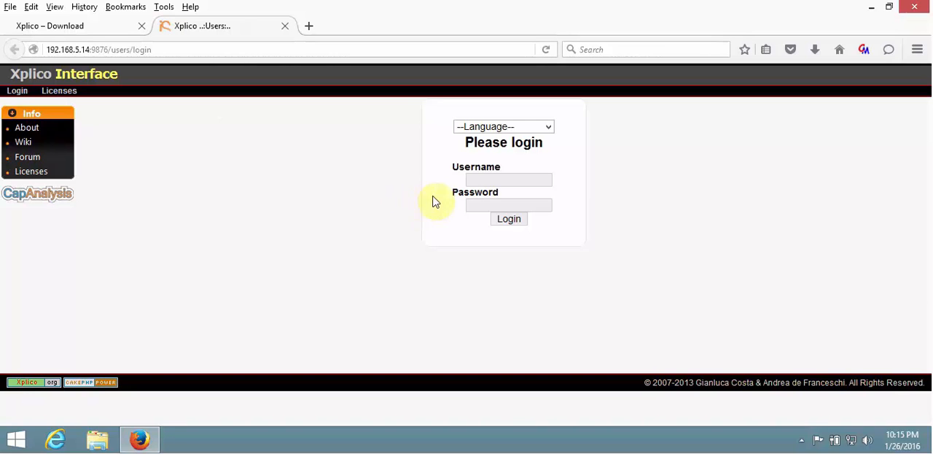
Log in to the Xplico interface as the xplico user, entering the account password.
click(475, 177)
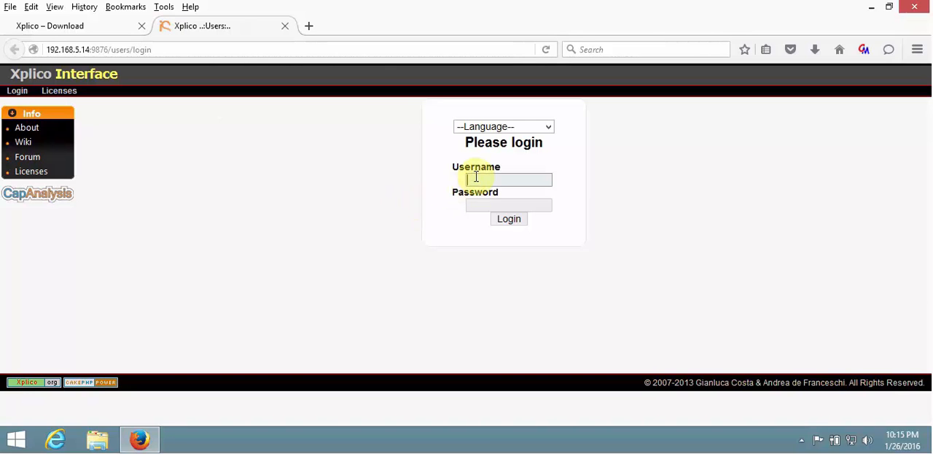
text(xplico)
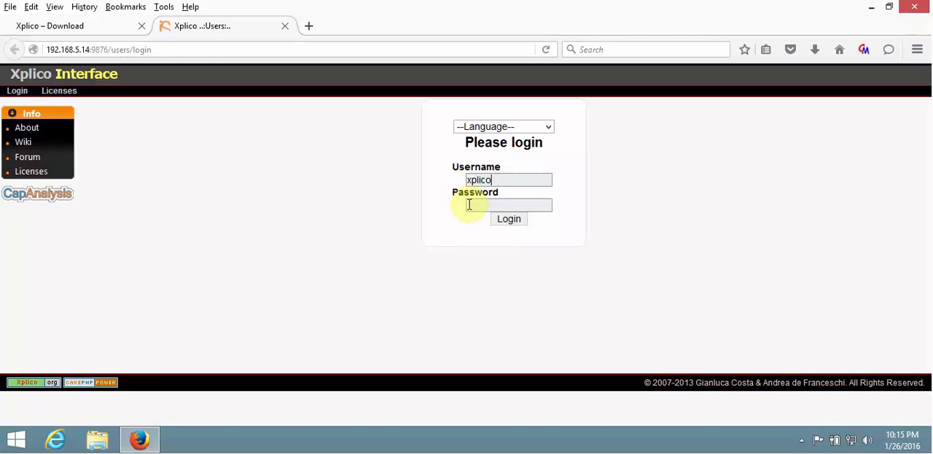
click(470, 204)
text(xplico)
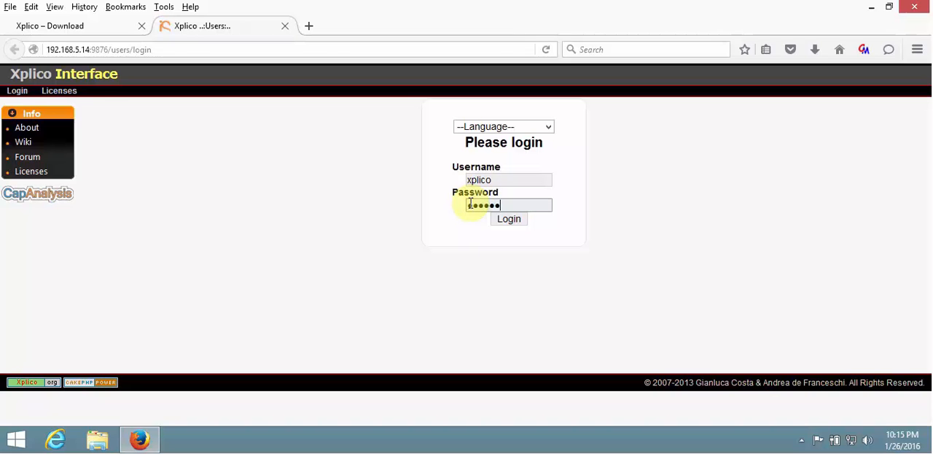
click(506, 225)
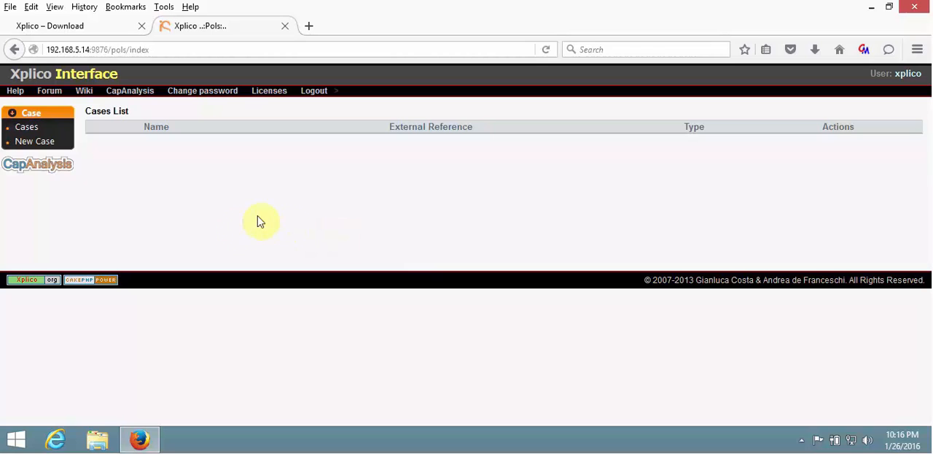
Create a new case named Forensic Case 1 that uses uploaded PCAP capture files for data acquisition.
click(43, 145)
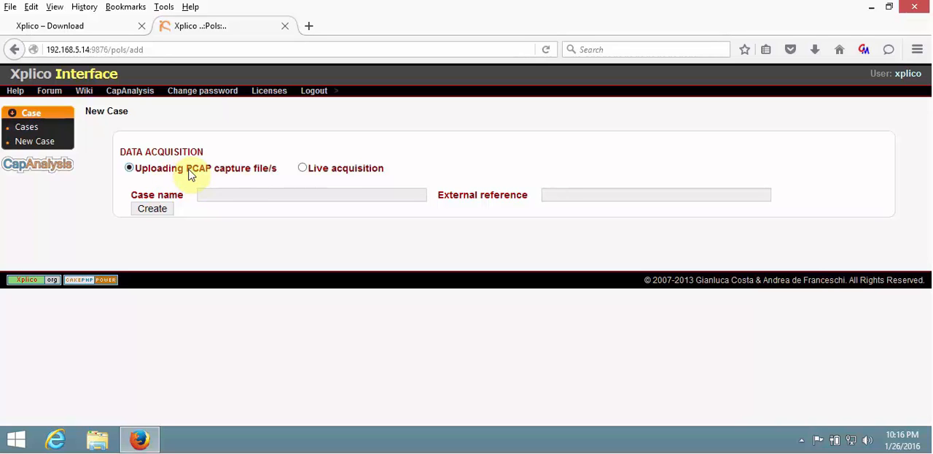
click(226, 194)
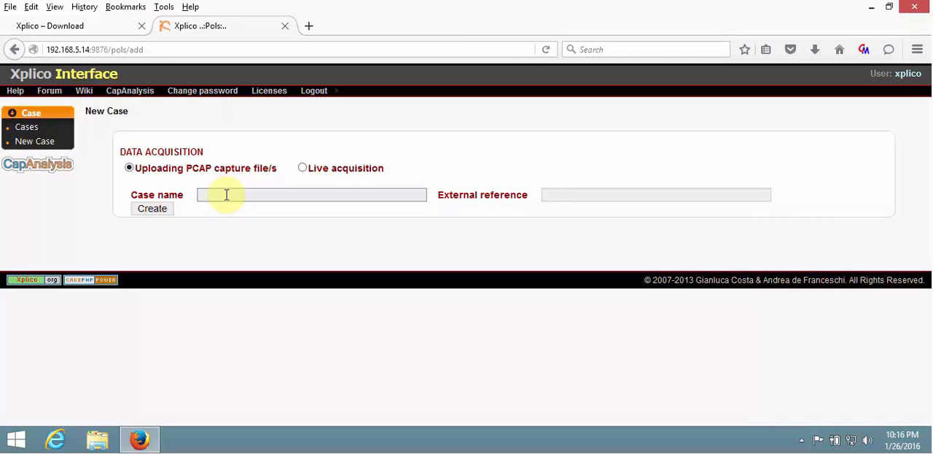
text(Foren)
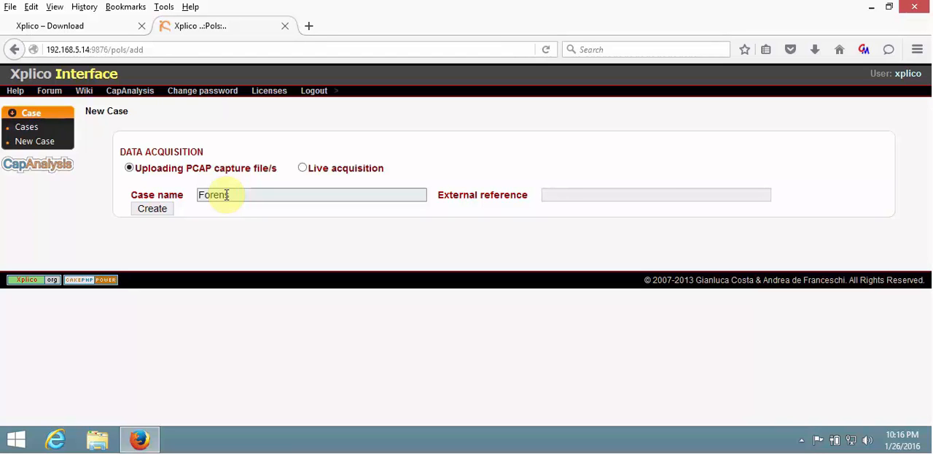
text(sic Case 1)
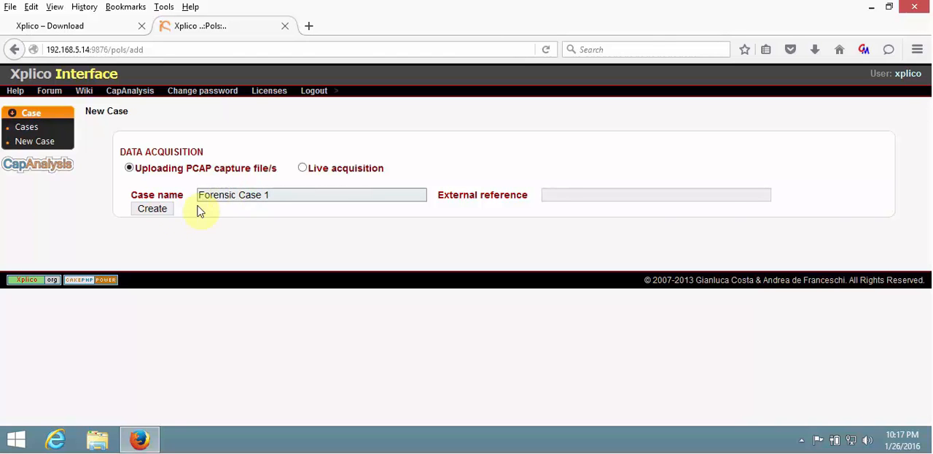
click(161, 211)
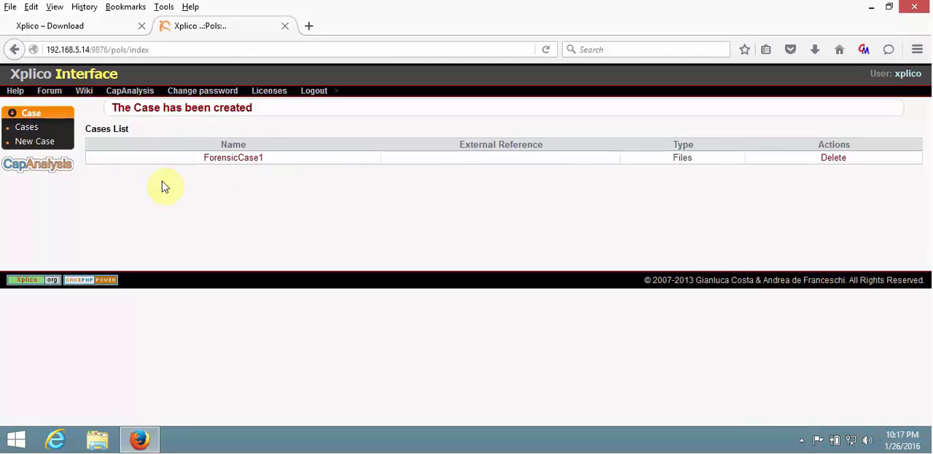
Create a listening session named Session1 in the new forensic case and open its overview.
click(233, 159)
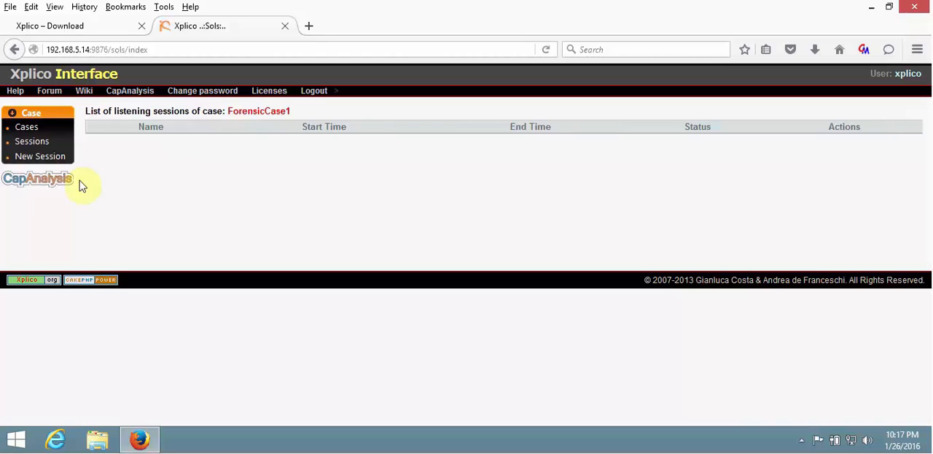
click(46, 157)
click(196, 147)
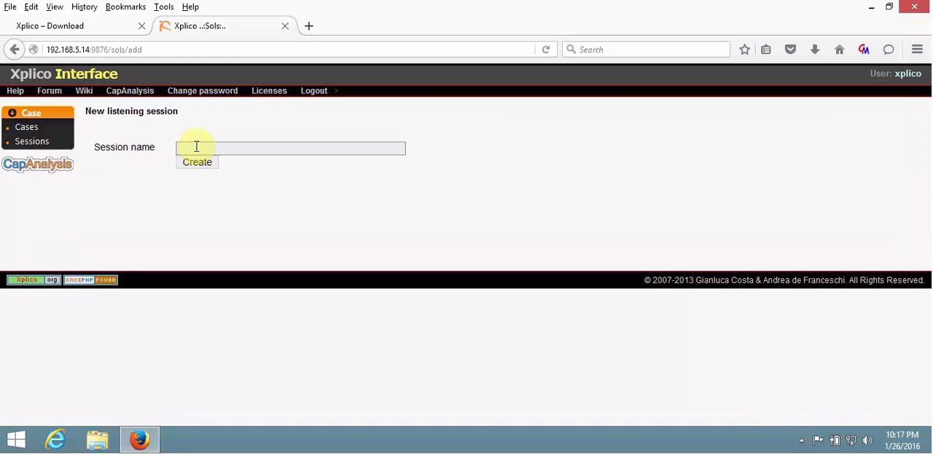
text(Session1)
click(192, 168)
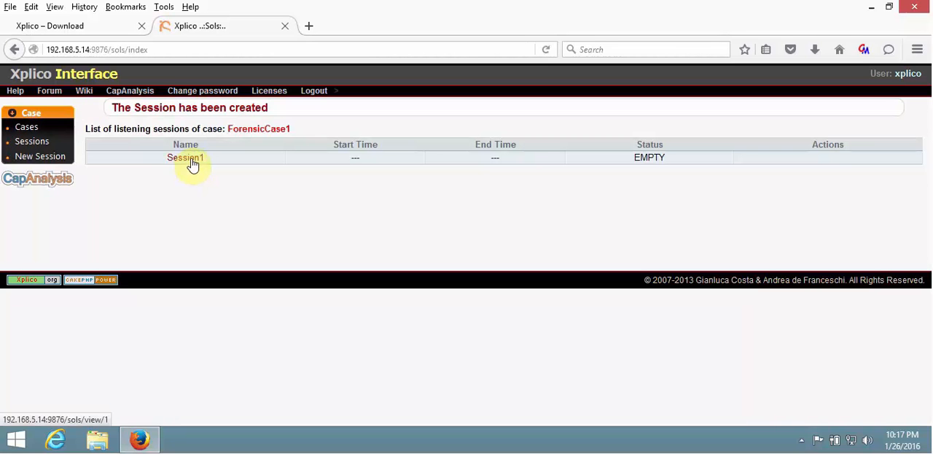
click(191, 161)
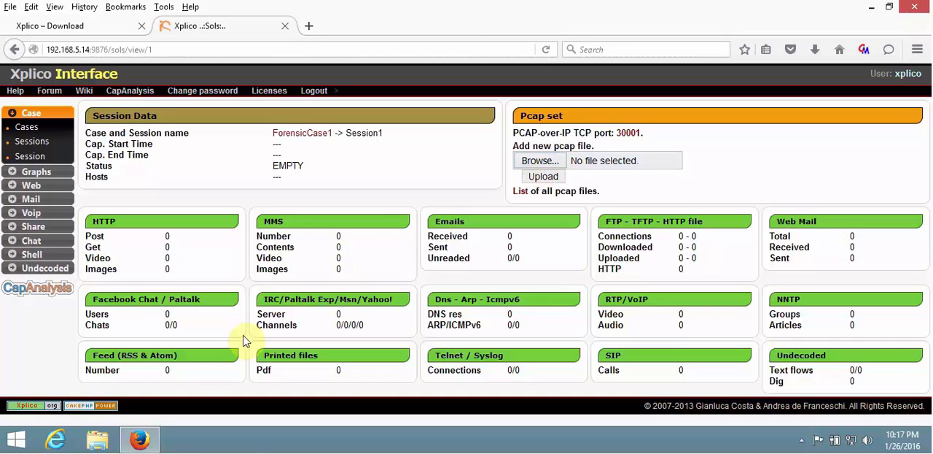
Open the Traffic-Test folder on the desktop and examine the capture files and their sizes.
click(141, 440)
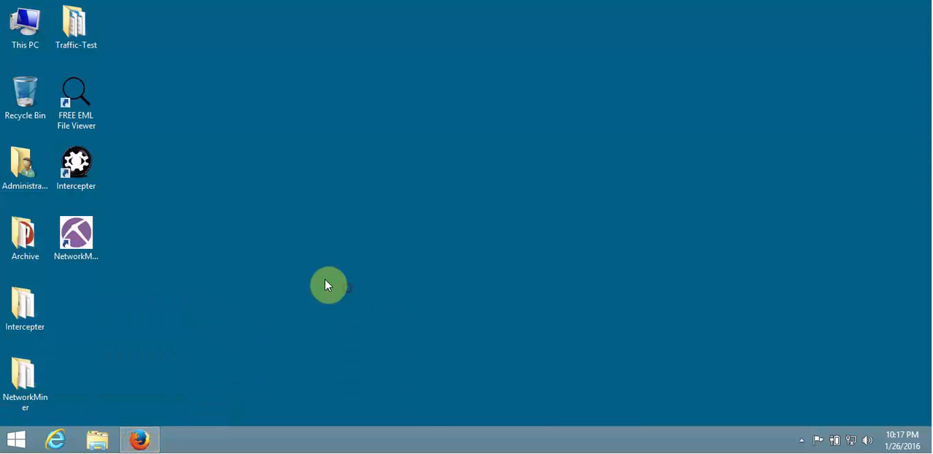
double_click(78, 30)
drag(189, 25, 423, 51)
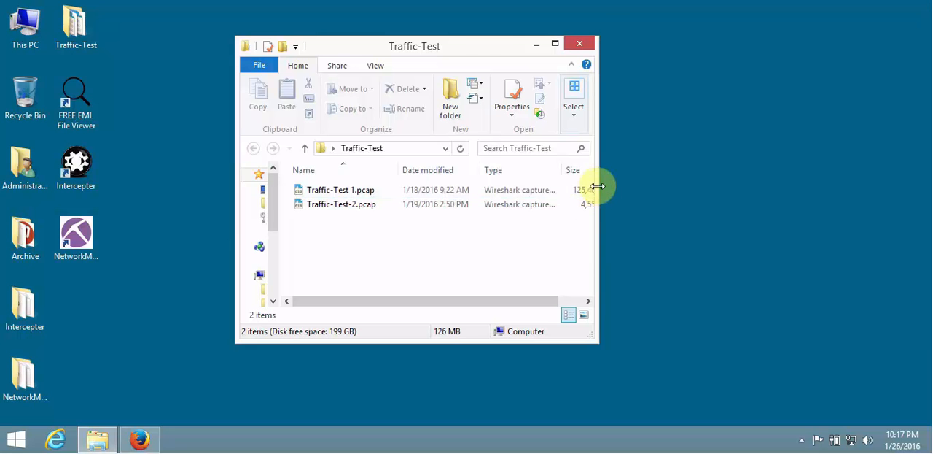
drag(600, 193, 724, 206)
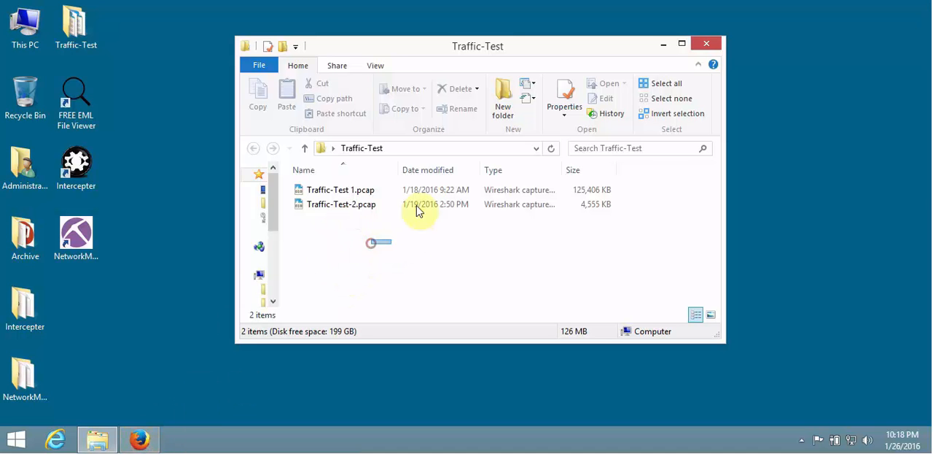
drag(400, 240, 306, 156)
click(302, 297)
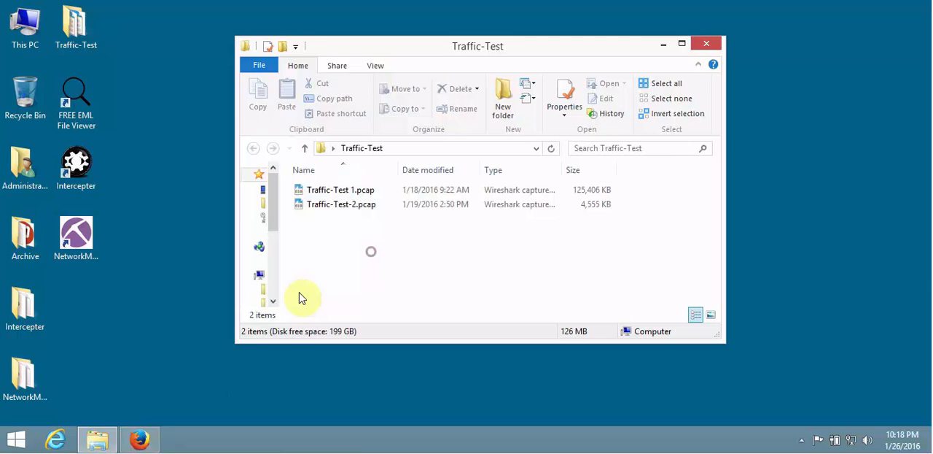
Switch back to Firefox and upload Traffic-Test 1.pcap from the Traffic-Test folder to the session.
click(154, 436)
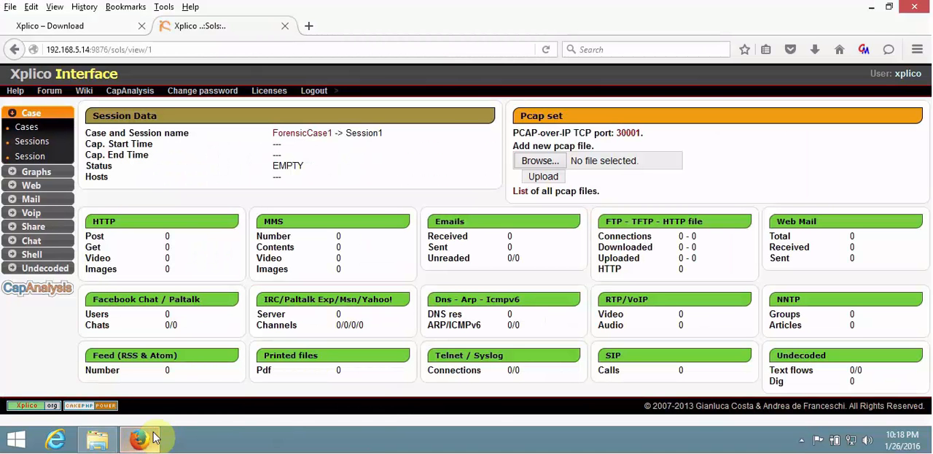
click(534, 162)
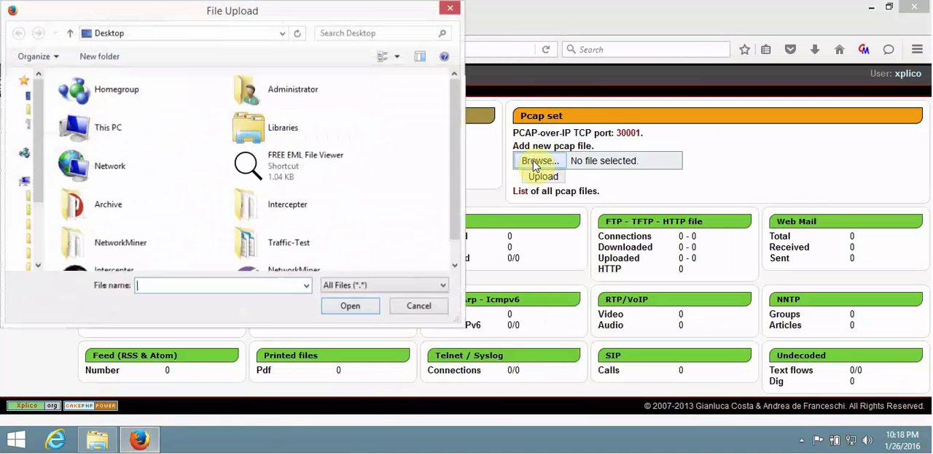
double_click(300, 241)
click(80, 97)
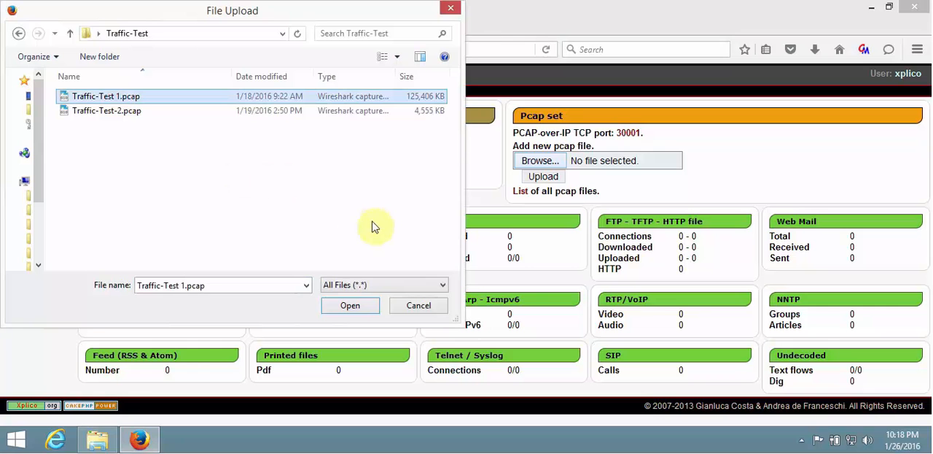
click(355, 307)
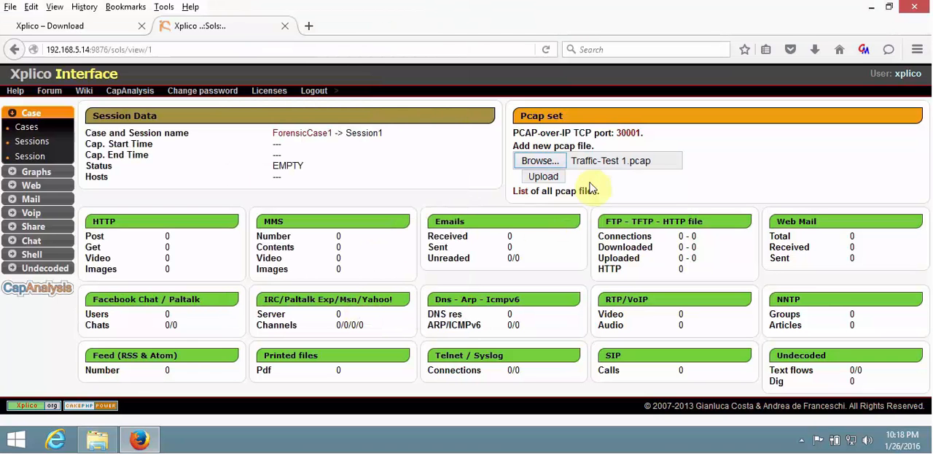
click(551, 178)
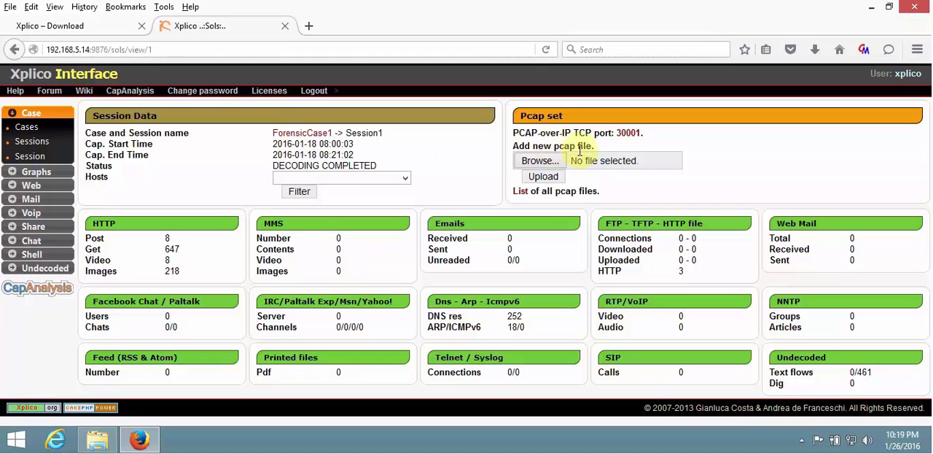
Check the session's decoding status and review the hosts available for filtering.
drag(284, 166, 343, 167)
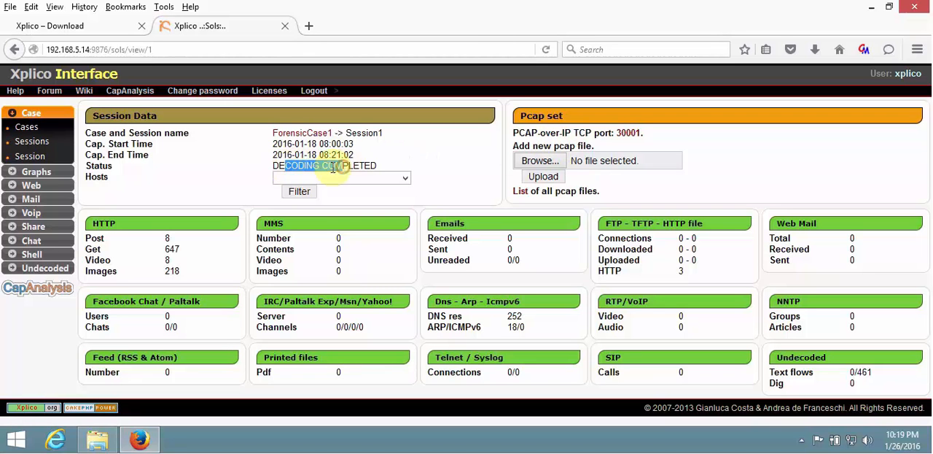
triple_click(332, 167)
click(304, 167)
triple_click(304, 167)
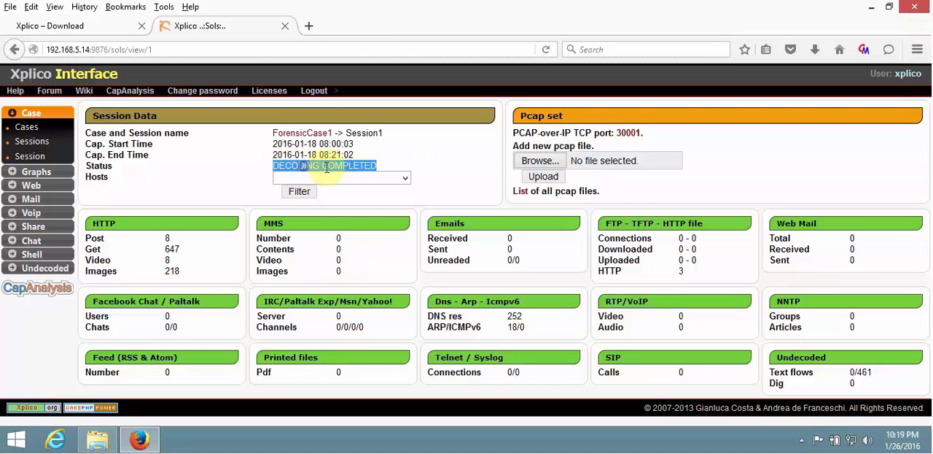
click(330, 167)
click(419, 157)
click(405, 178)
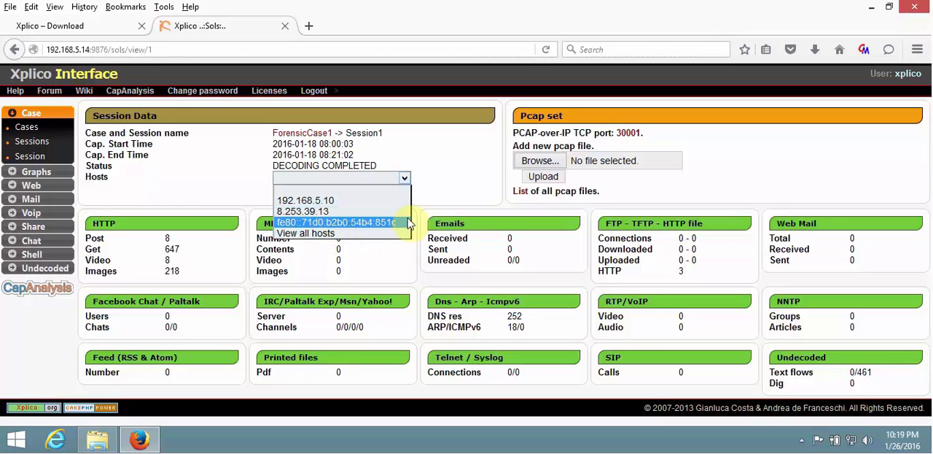
click(447, 185)
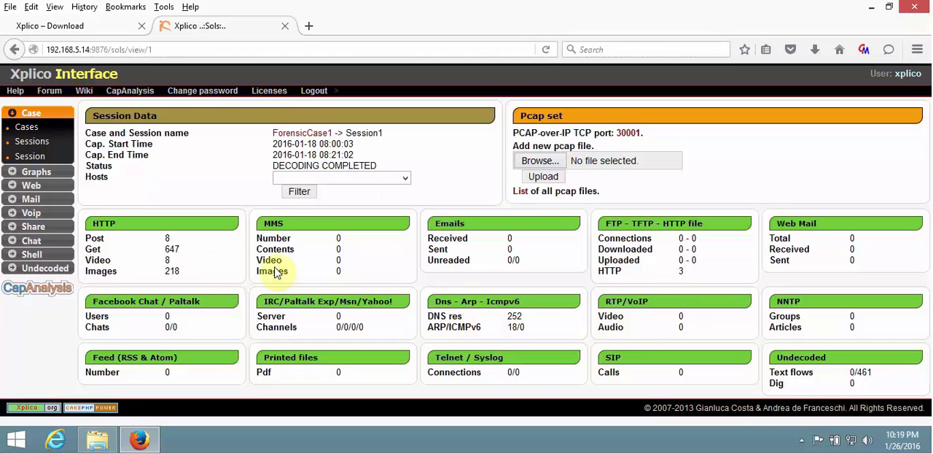
Refresh the session overview and examine the DNS, ARP/ICMPv6 and Telnet/Syslog statistics.
key(F5)
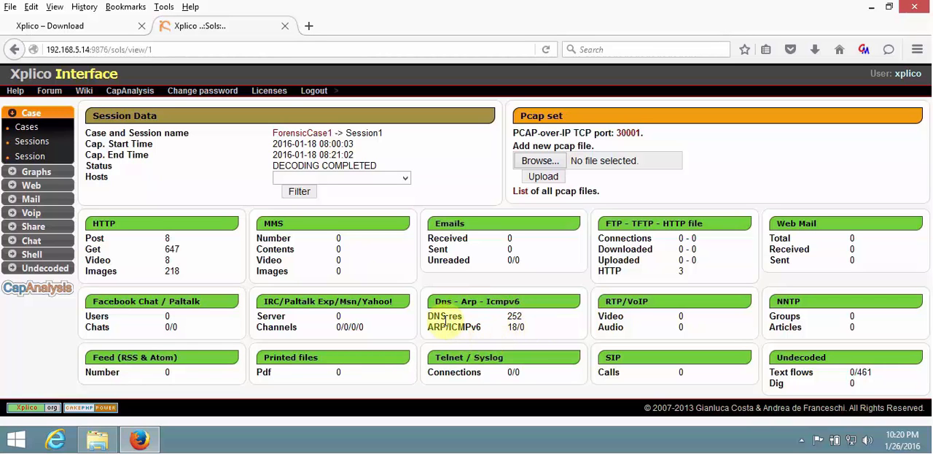
drag(446, 316, 440, 328)
click(509, 332)
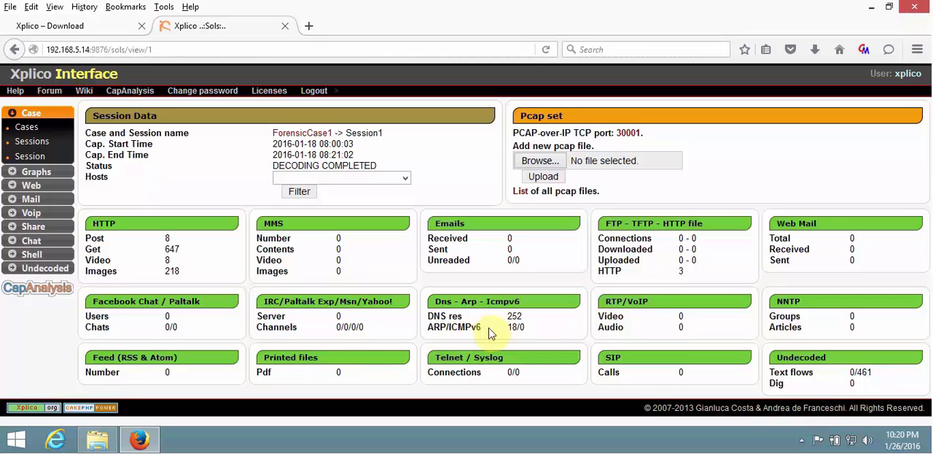
drag(464, 373, 509, 378)
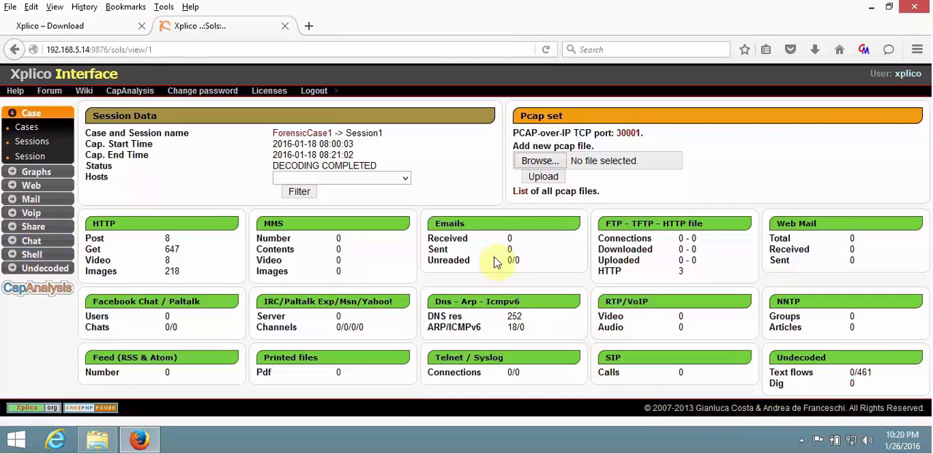
Upload the second capture, Traffic-Test-2.pcap, to the same session.
click(546, 164)
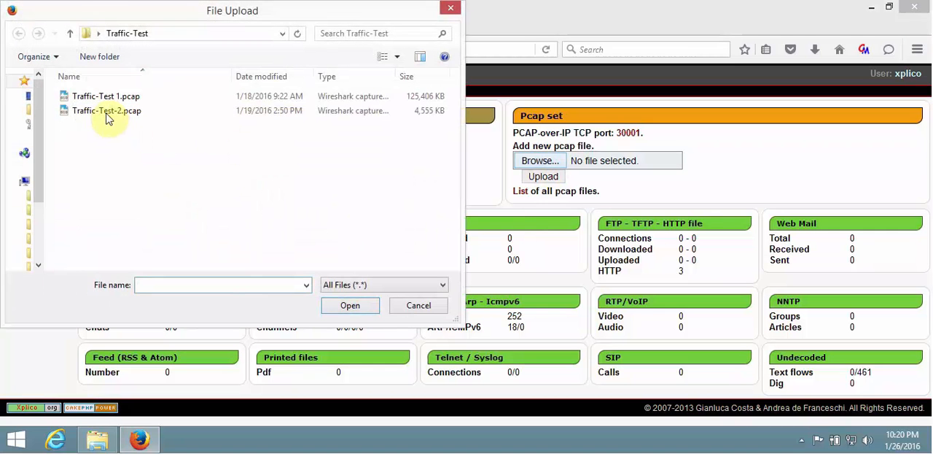
click(110, 112)
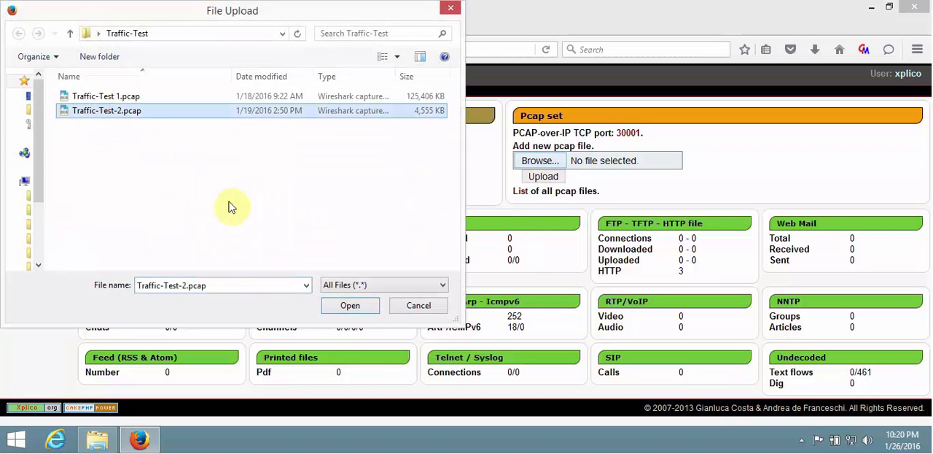
click(349, 306)
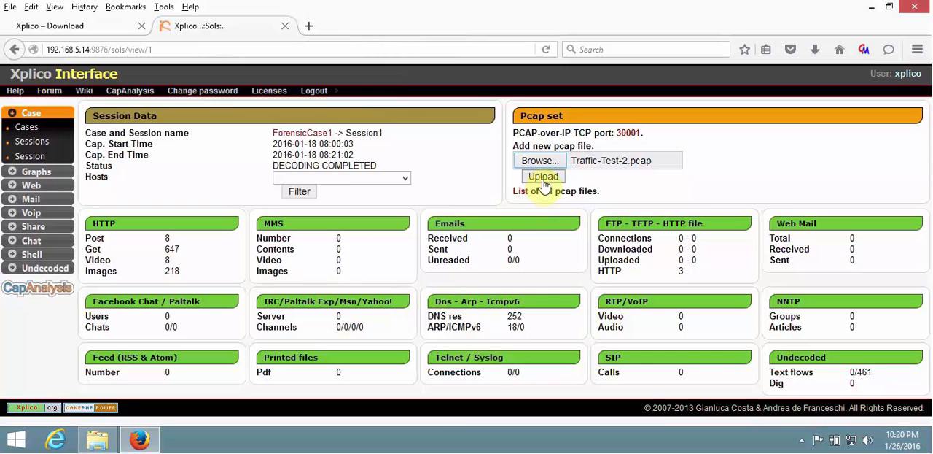
click(543, 179)
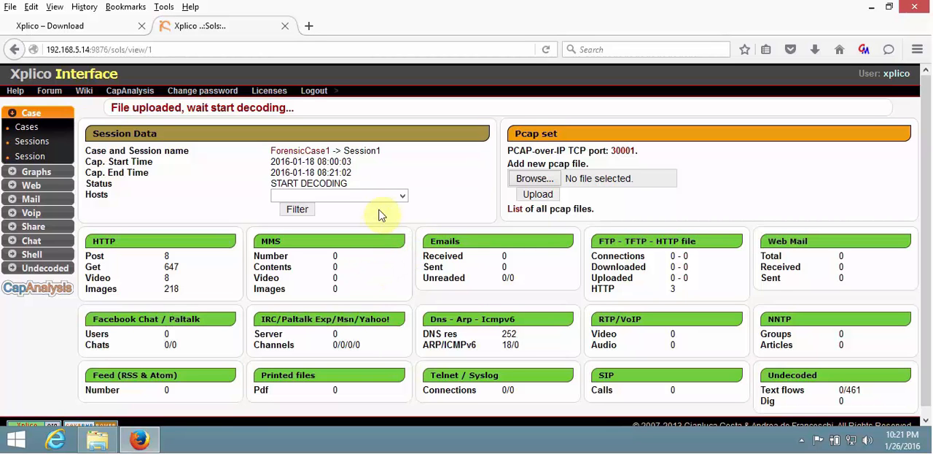
Check the session's host filter options while the second capture decodes, choosing View all hosts.
click(400, 195)
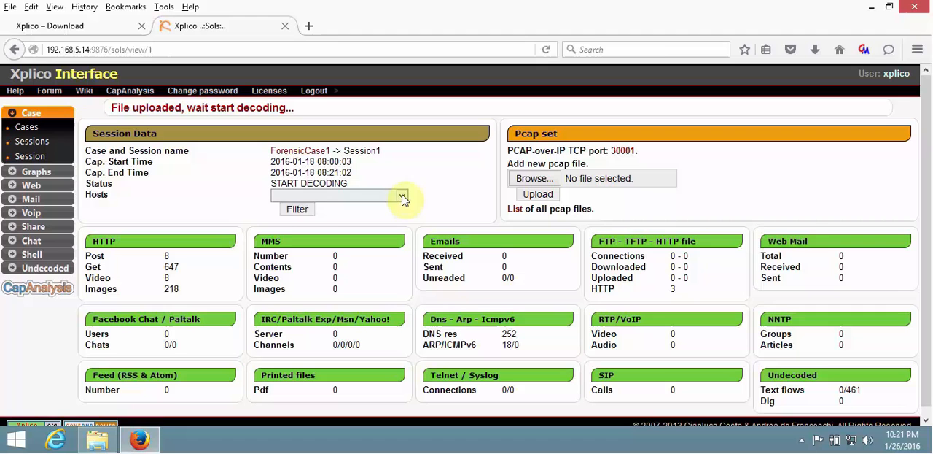
click(447, 200)
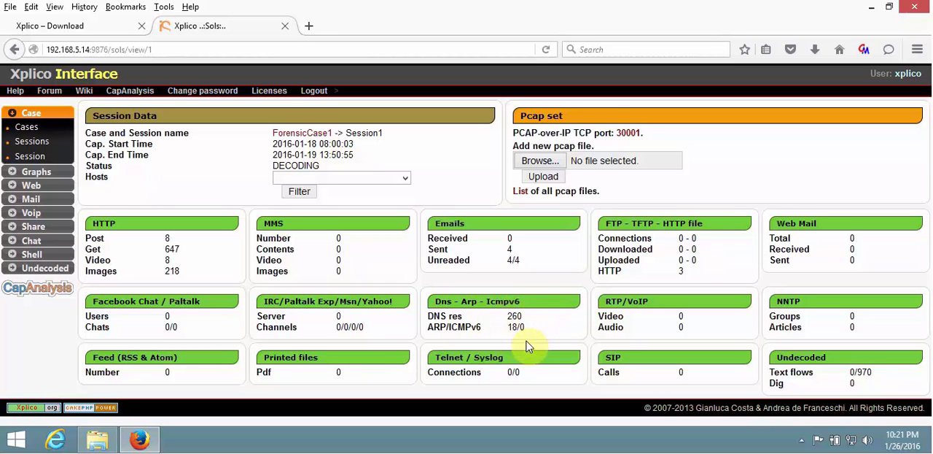
click(405, 179)
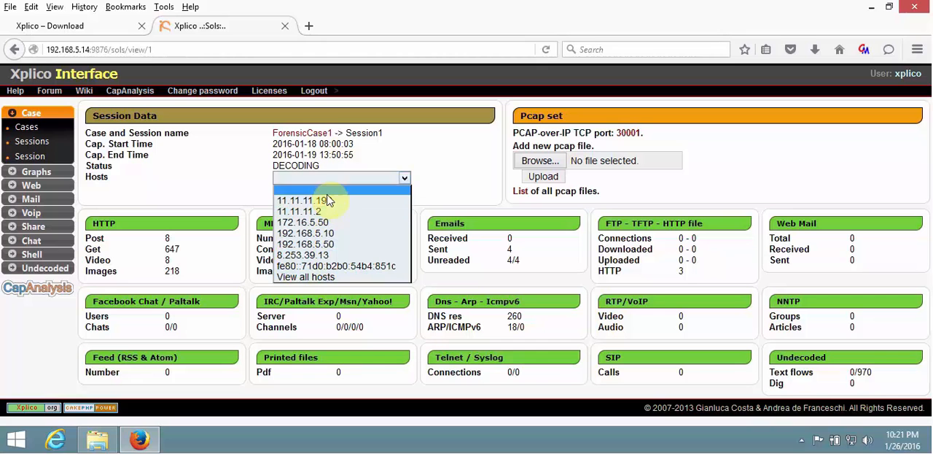
click(313, 277)
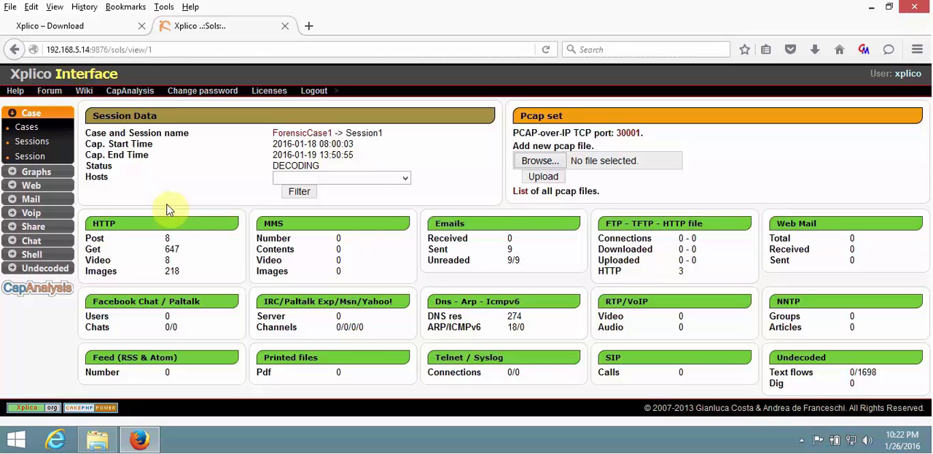
Open the list of decoded DNS messages and browse to its second page.
click(33, 171)
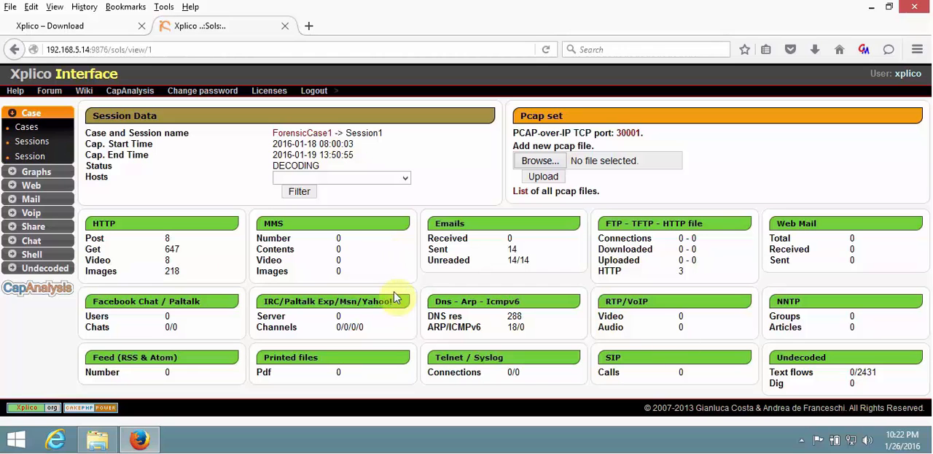
click(33, 172)
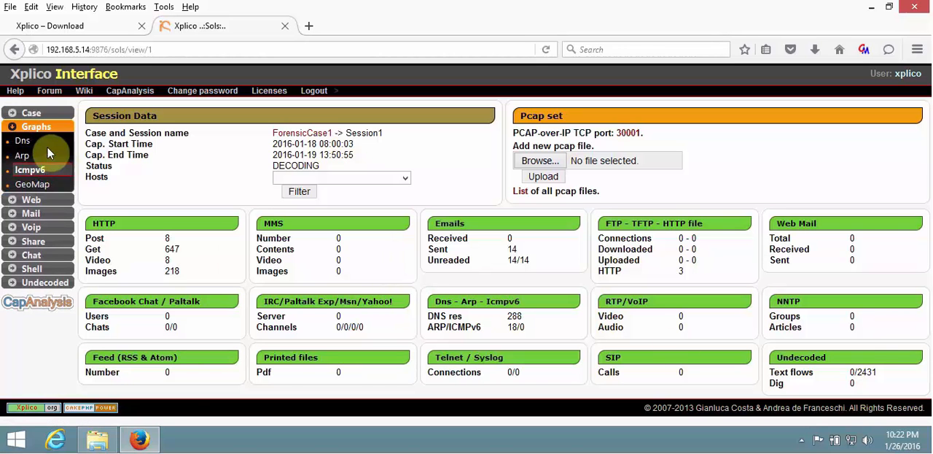
click(23, 142)
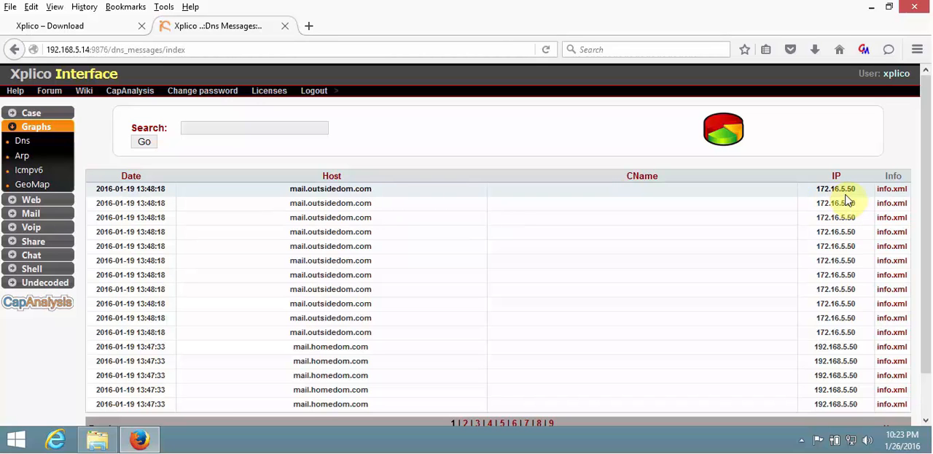
scroll(926, 234, down, 2)
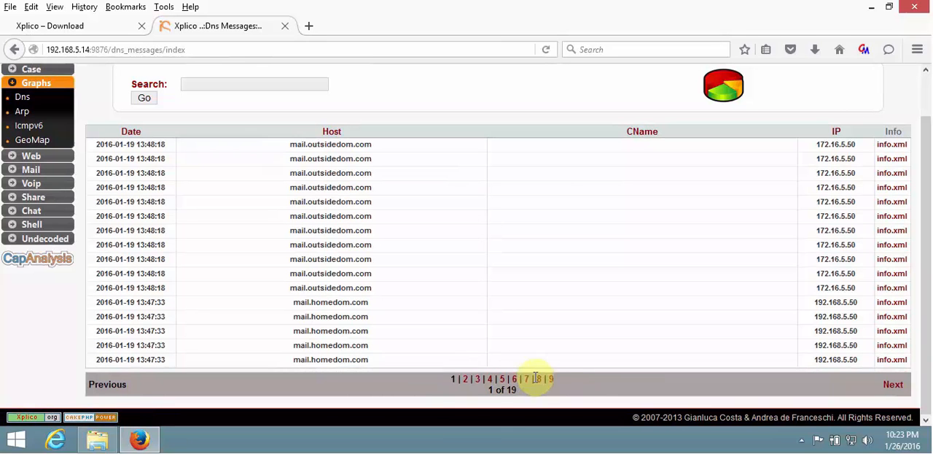
click(465, 380)
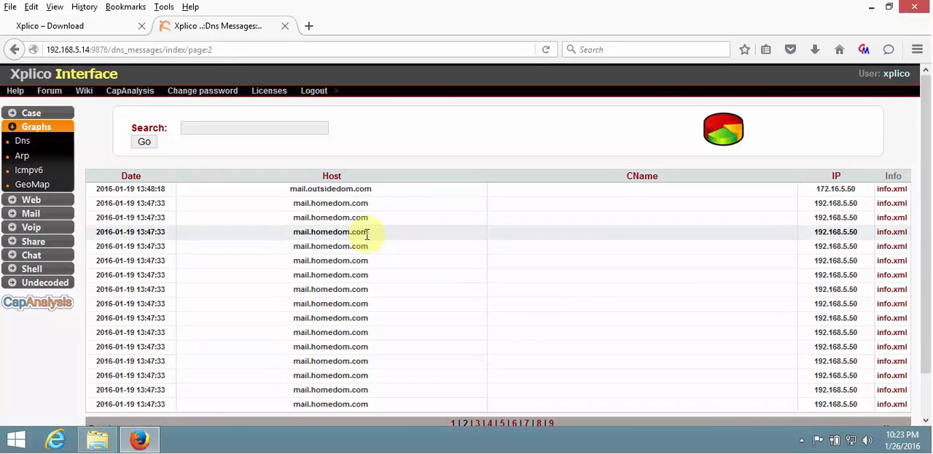
Open the decoding info for the mail.outsidedom.com record and examine its UDP destination port and IP protocol number.
click(891, 191)
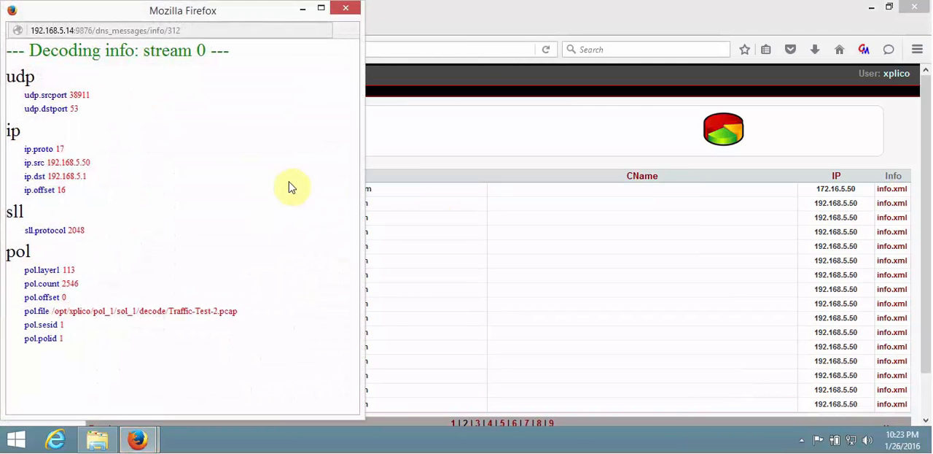
drag(192, 20, 385, 52)
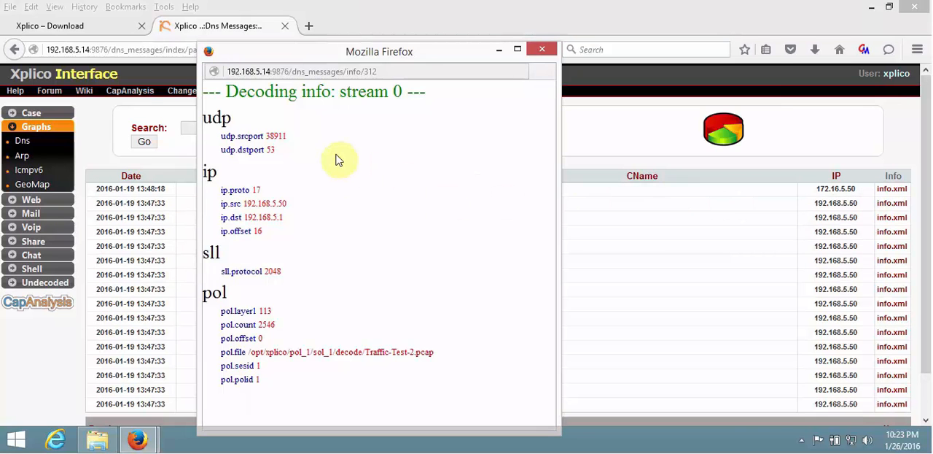
drag(462, 74, 596, 79)
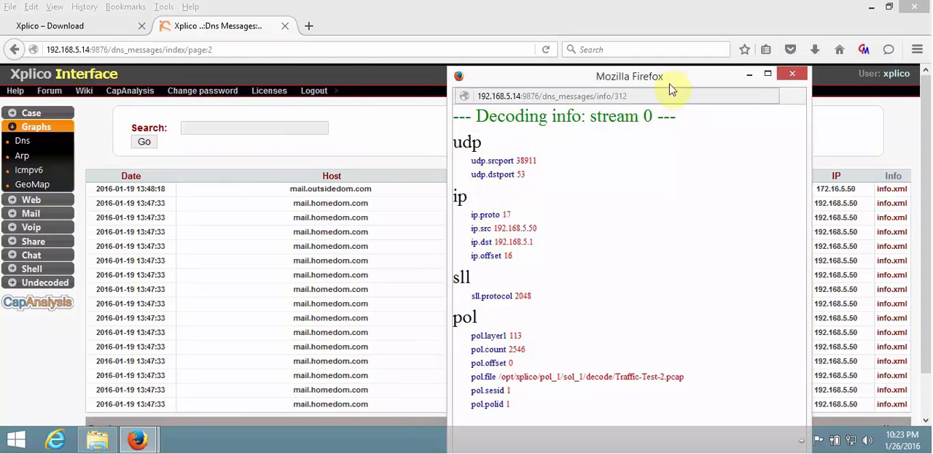
drag(671, 79, 598, 76)
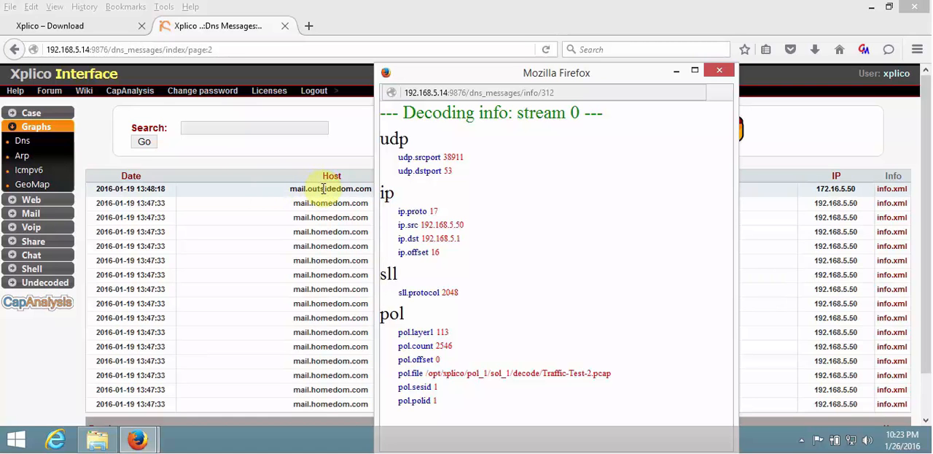
drag(464, 162, 441, 172)
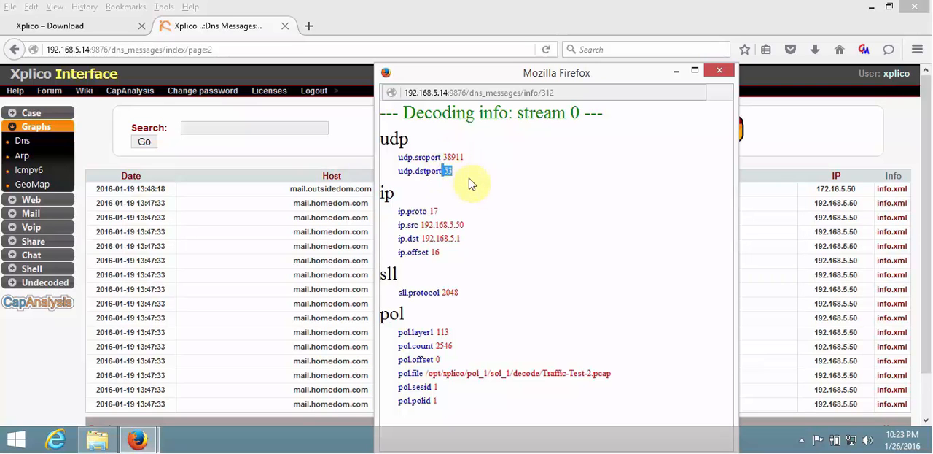
click(471, 182)
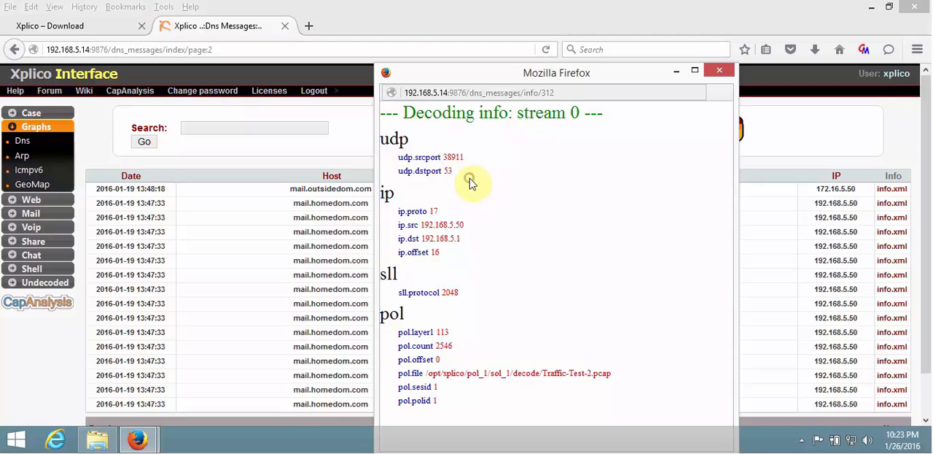
click(440, 210)
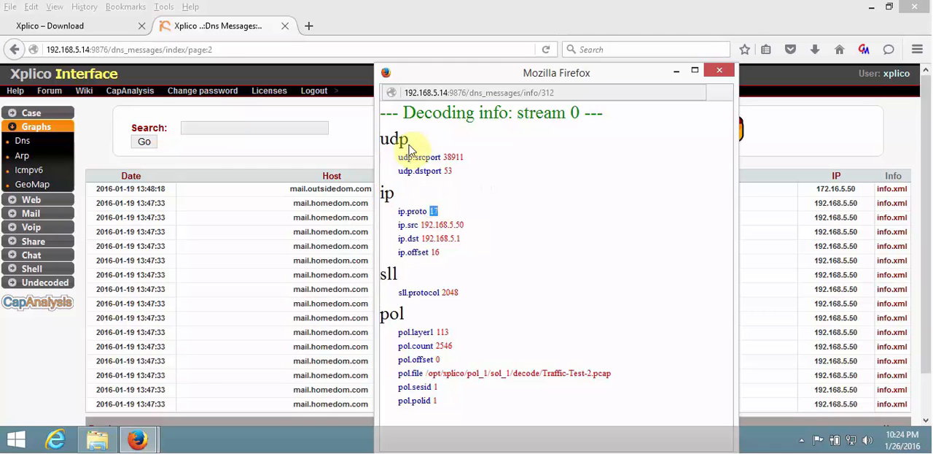
drag(411, 140, 385, 140)
click(468, 201)
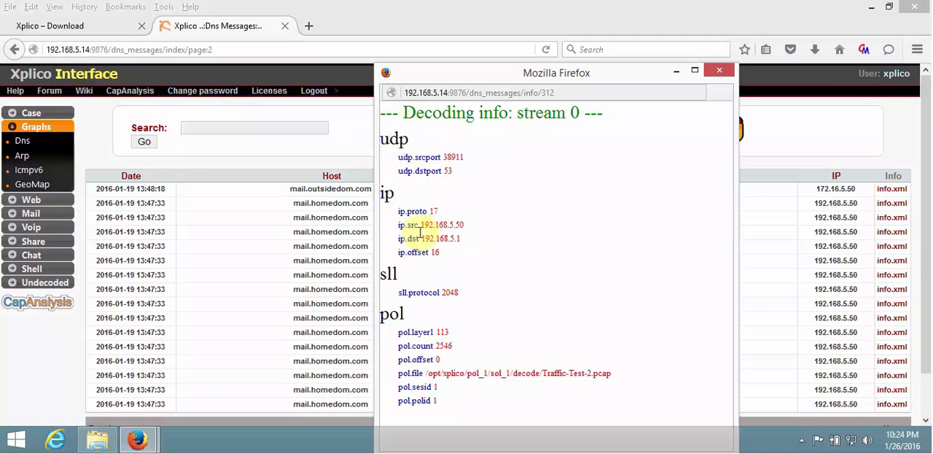
Examine the record's source IP, destination IP and originating capture file, closing the decoding info when done.
drag(421, 224, 464, 224)
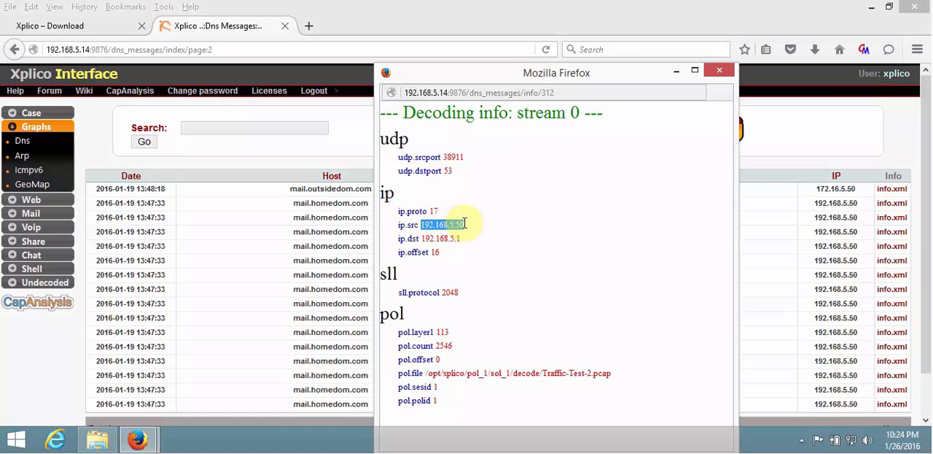
click(467, 236)
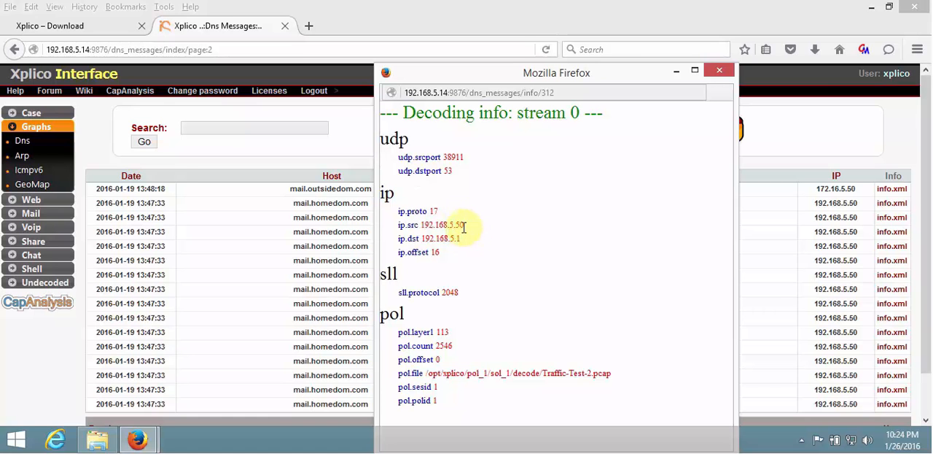
drag(461, 226, 420, 224)
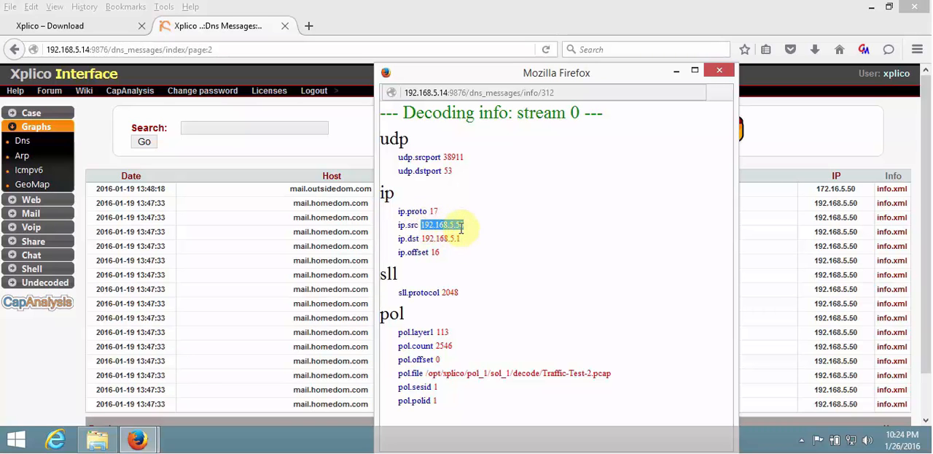
click(445, 237)
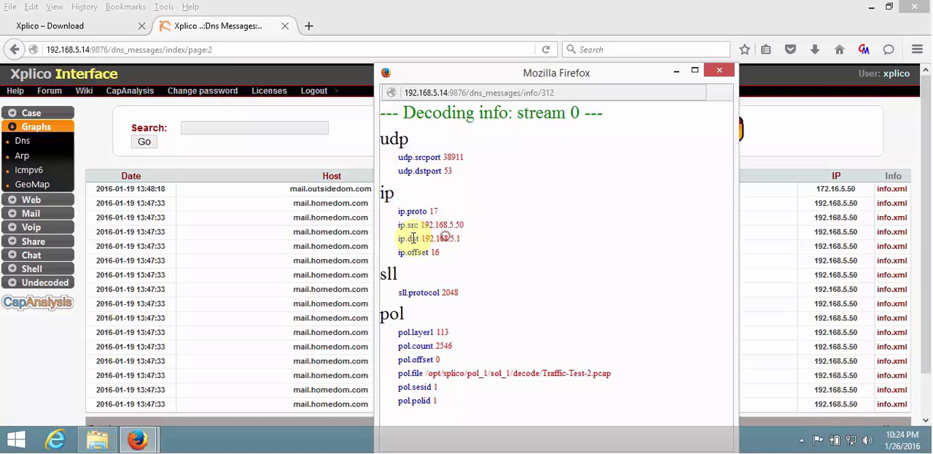
drag(460, 240, 430, 238)
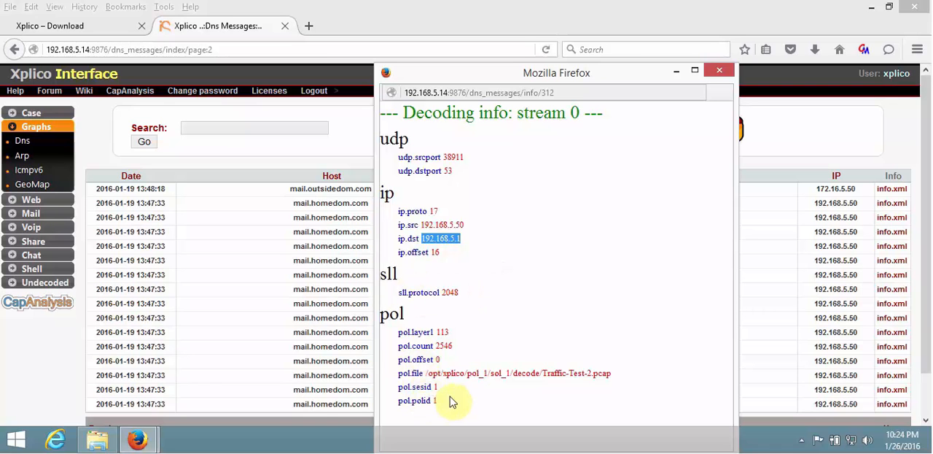
click(609, 373)
drag(610, 372, 542, 374)
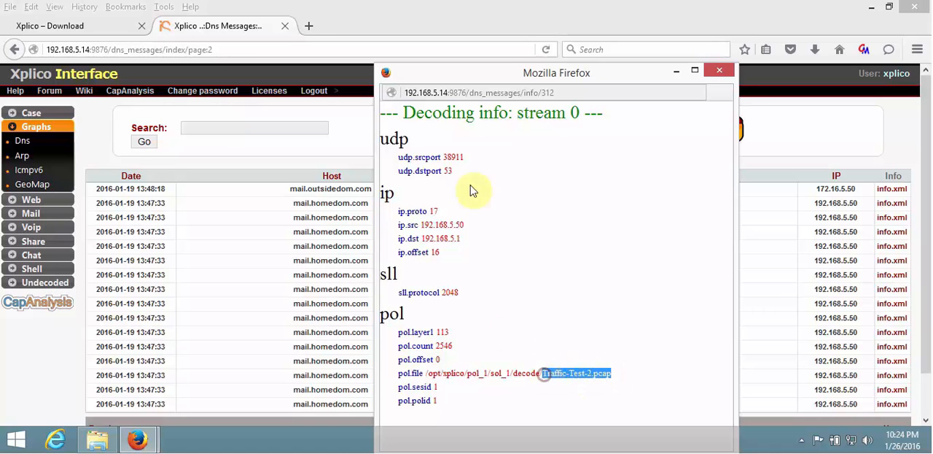
click(726, 73)
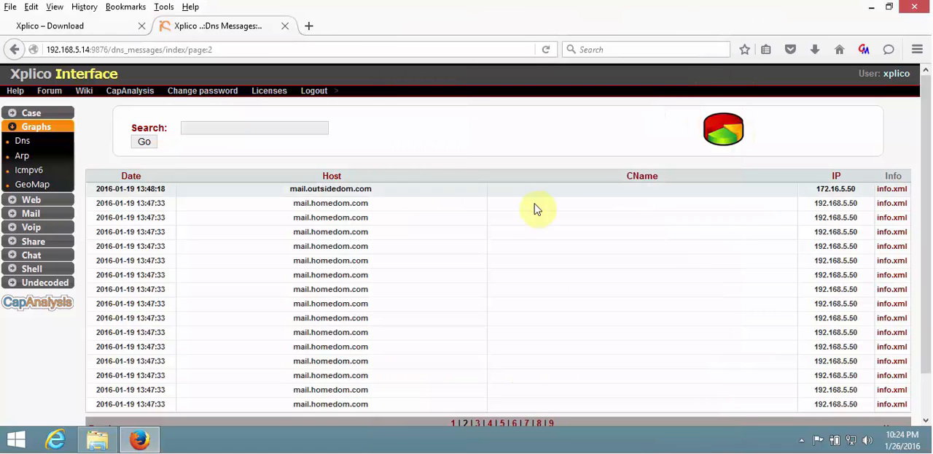
Search the DNS messages for mail.homedom.com and look through the matching records.
click(269, 128)
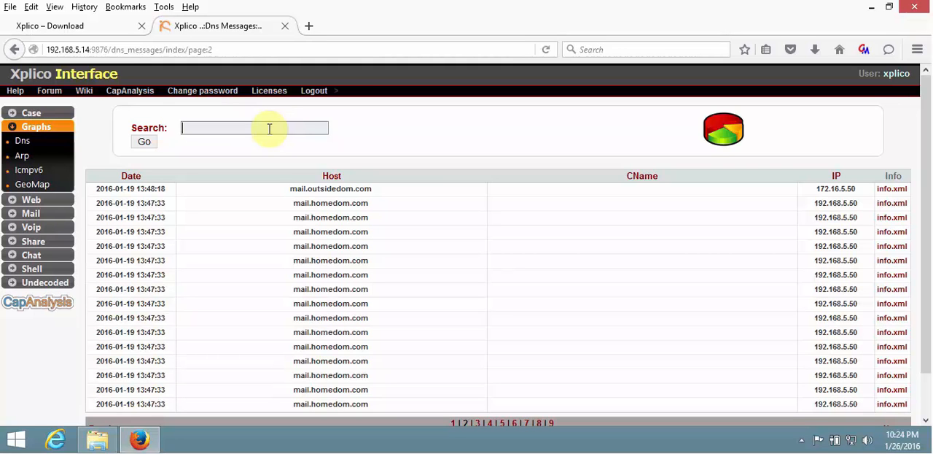
text(mail.homedom.com)
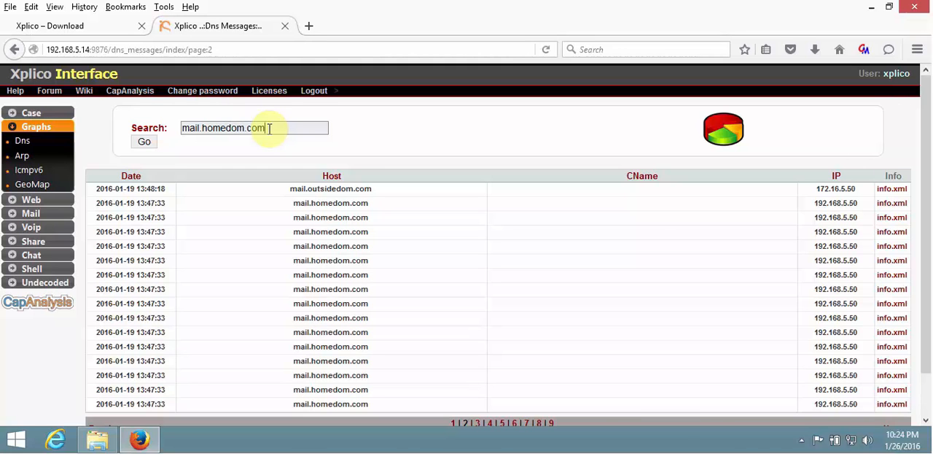
key(Return)
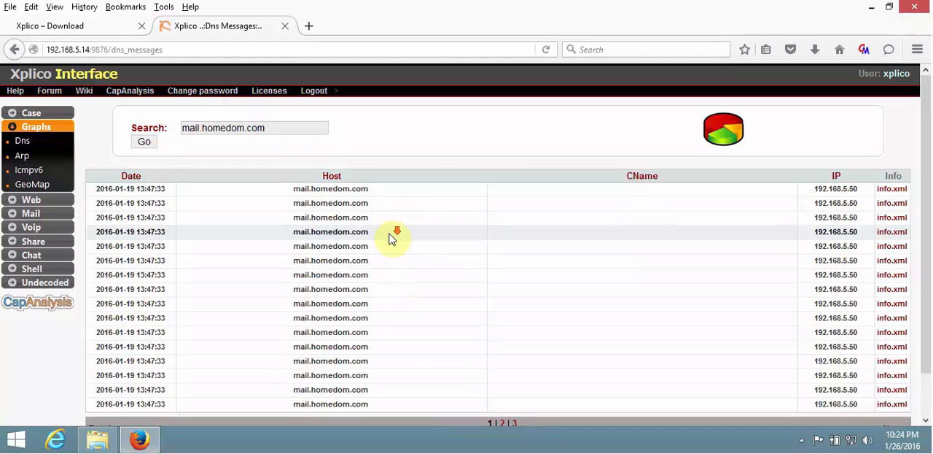
scroll(392, 237, down, 2)
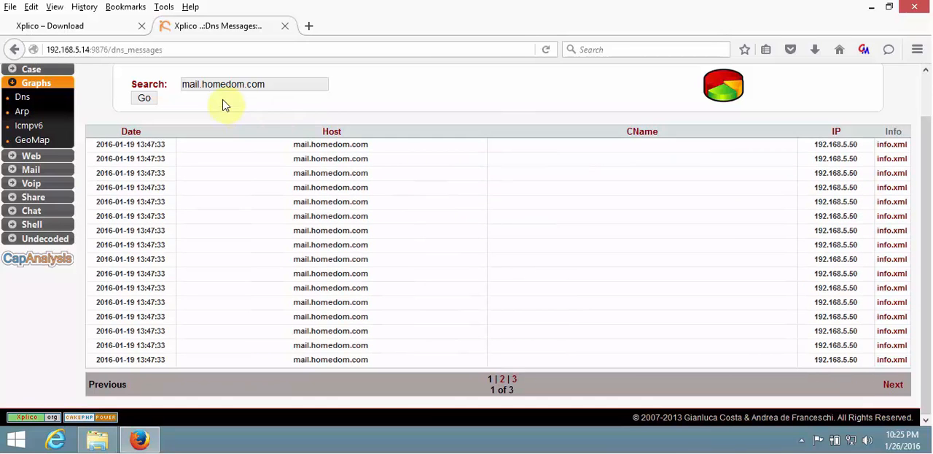
Clear the DNS search term and list all DNS messages again.
click(198, 82)
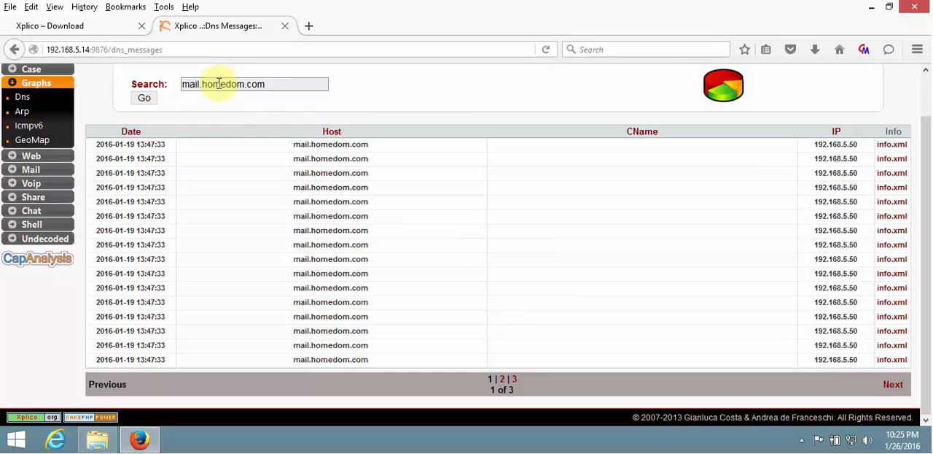
drag(283, 86, 185, 84)
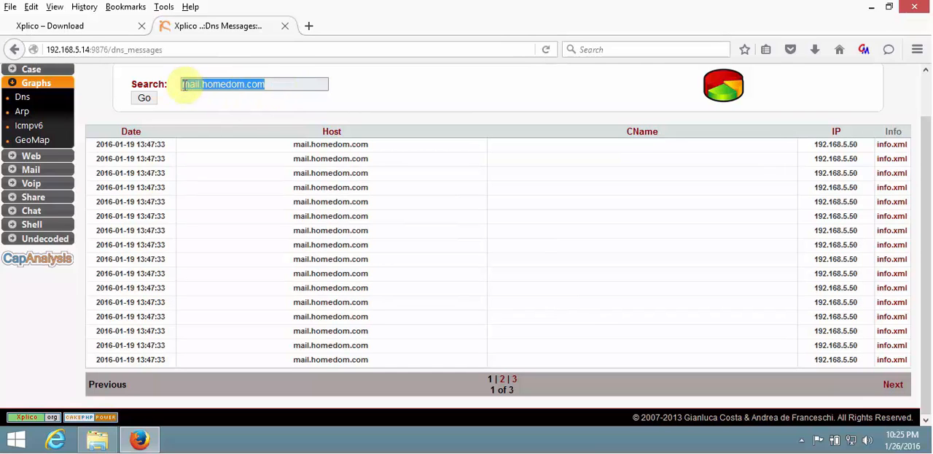
key(BackSpace)
click(145, 98)
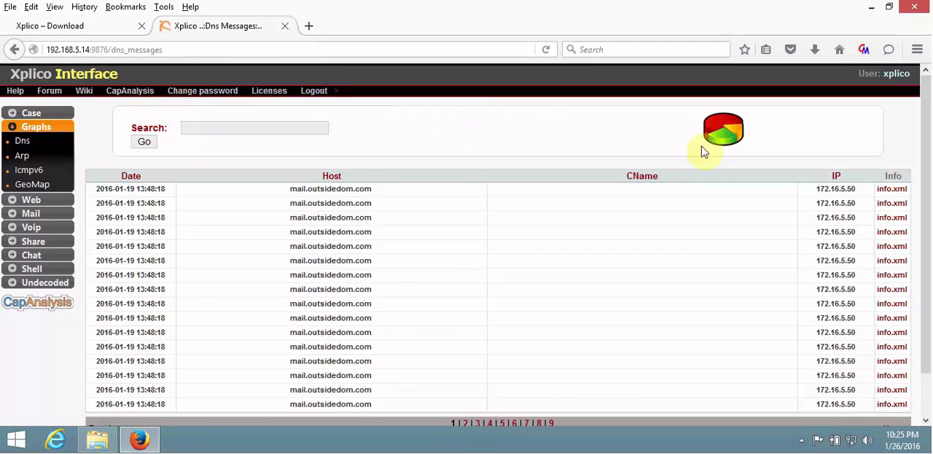
Open the DNS response graph and check the response counts of its two bars.
click(725, 135)
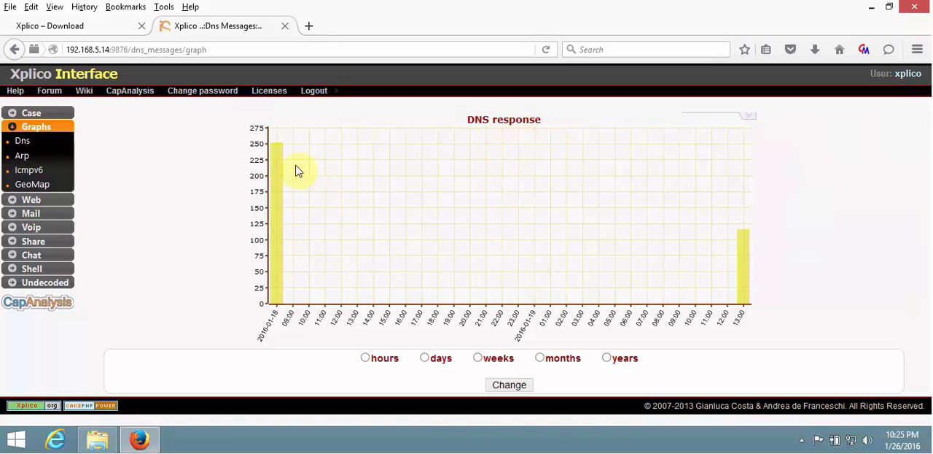
mouse_move(272, 170)
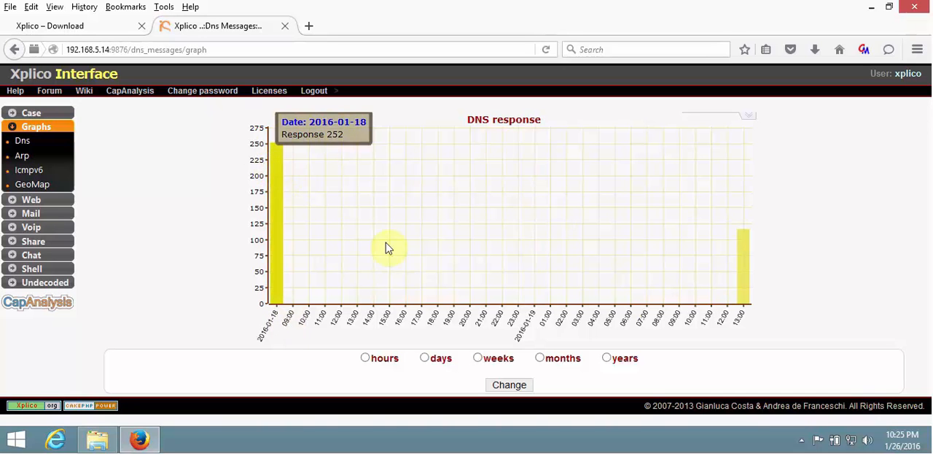
mouse_move(747, 269)
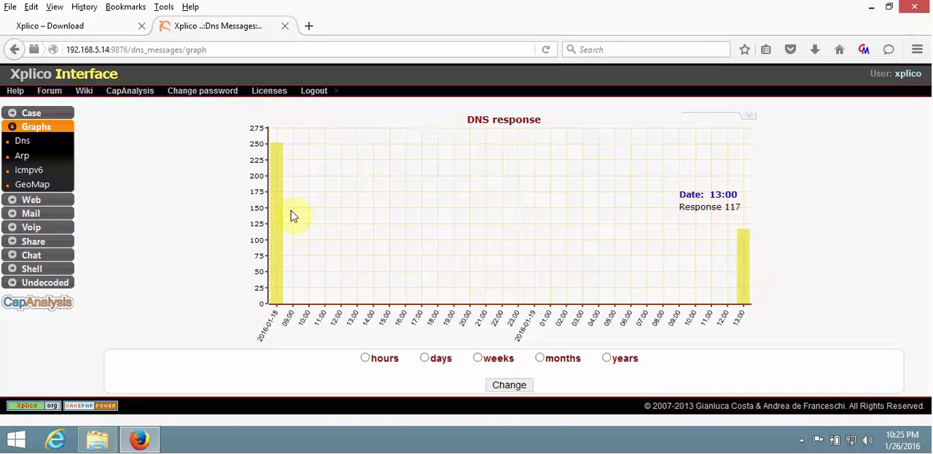
mouse_move(283, 210)
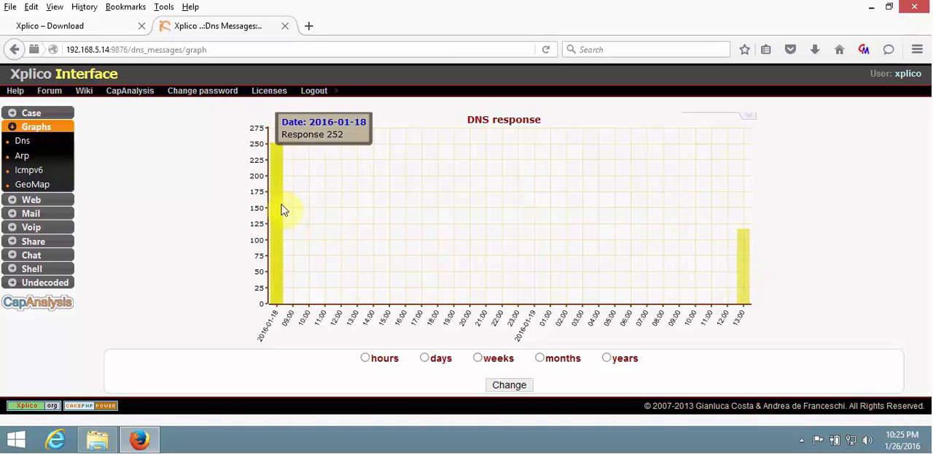
Regroup the DNS response graph by days, check the 2016-01-19 bar and open the Host Popularity graph.
click(425, 359)
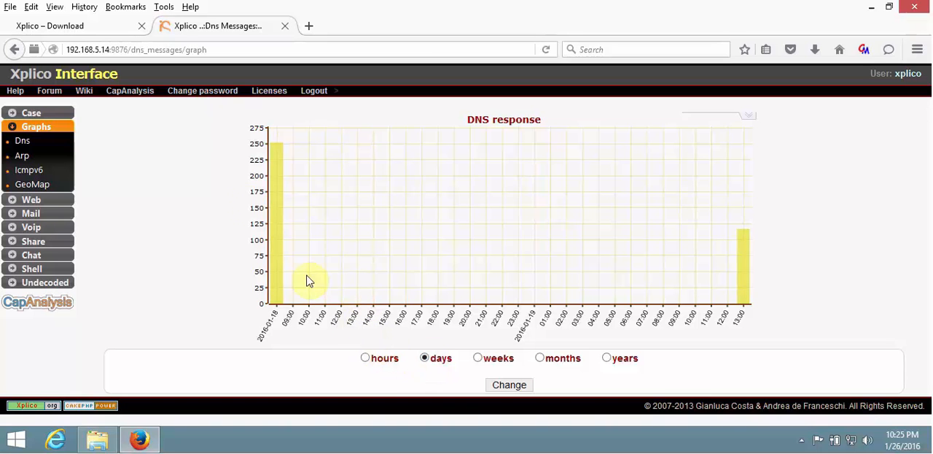
click(508, 387)
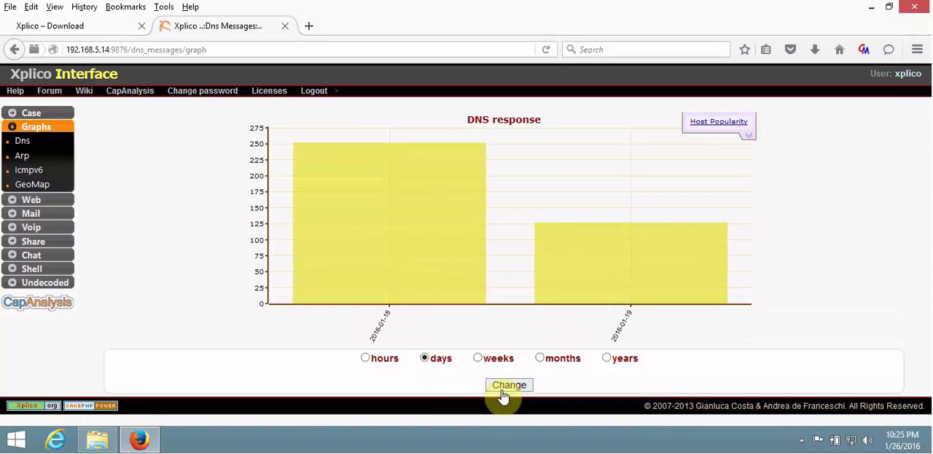
mouse_move(593, 271)
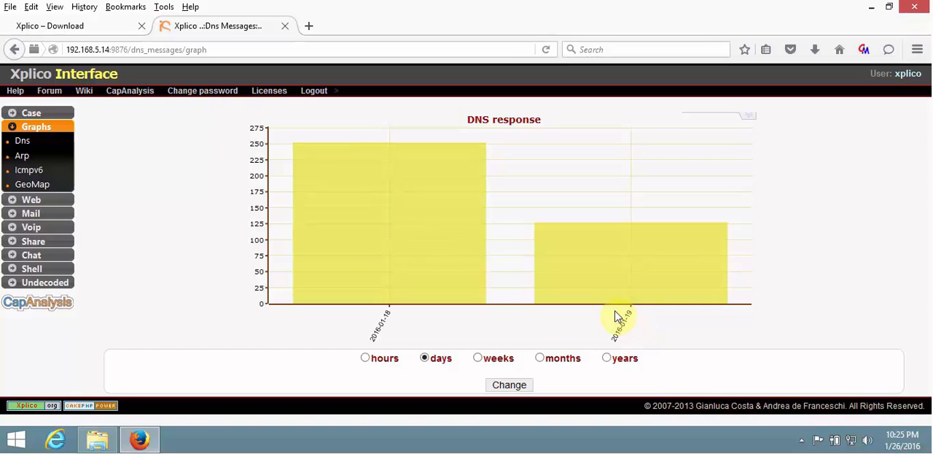
mouse_move(746, 125)
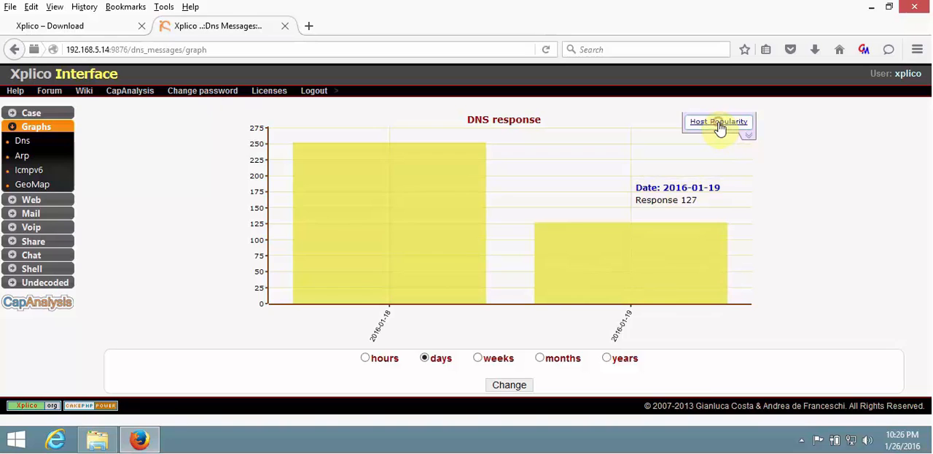
click(720, 124)
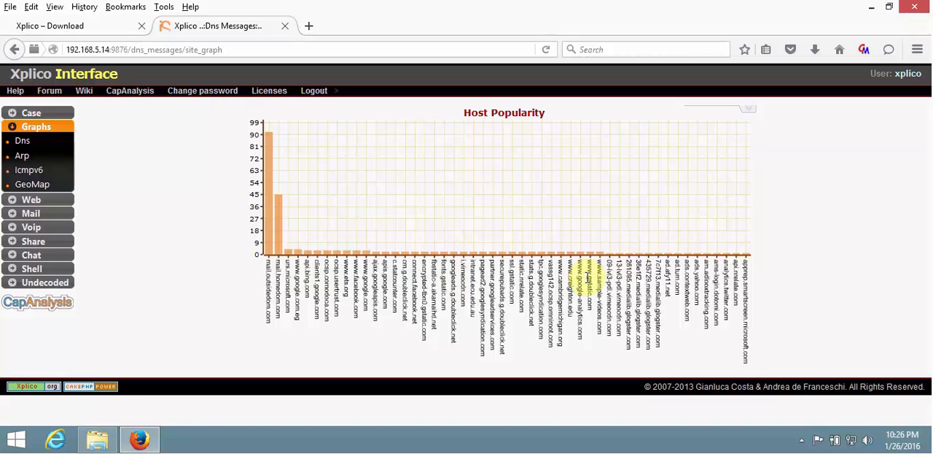
Check the mail.outsidedom.com bar in the Host Popularity graph and view the decoding info of the first ARP record.
mouse_move(272, 244)
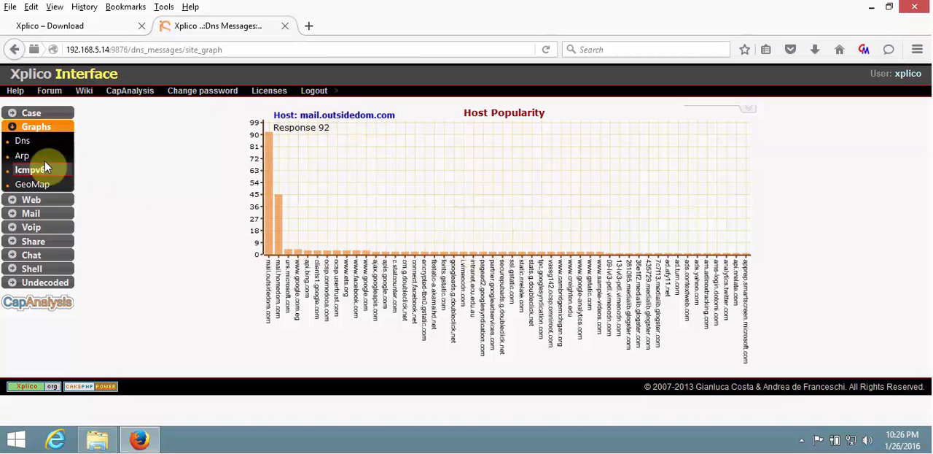
click(24, 156)
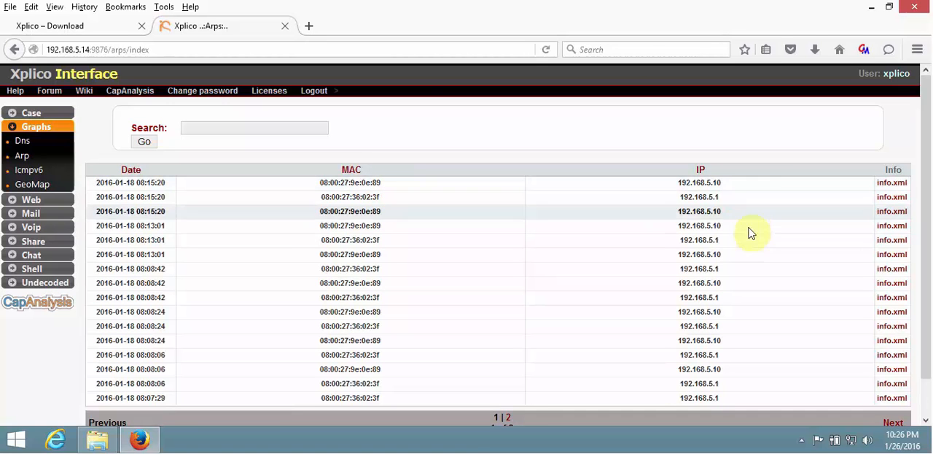
click(891, 183)
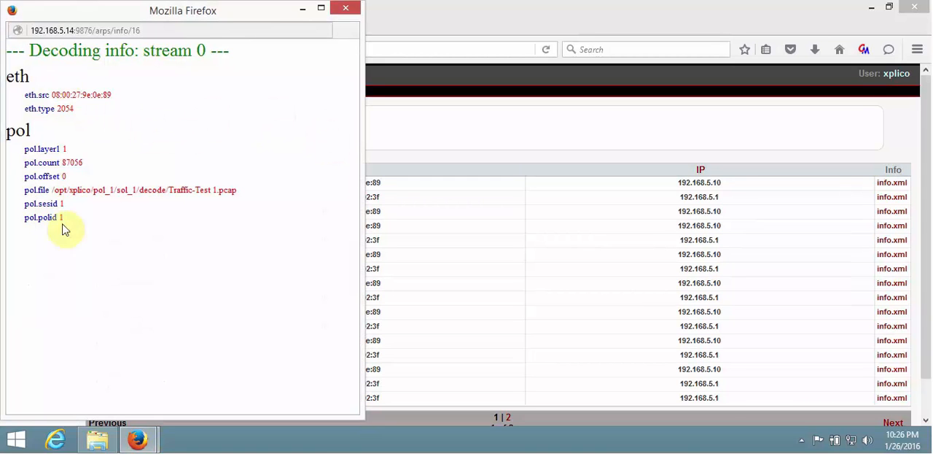
click(346, 7)
Look at the ICMPv6 records and the GeoMap files for the uploaded captures.
click(35, 172)
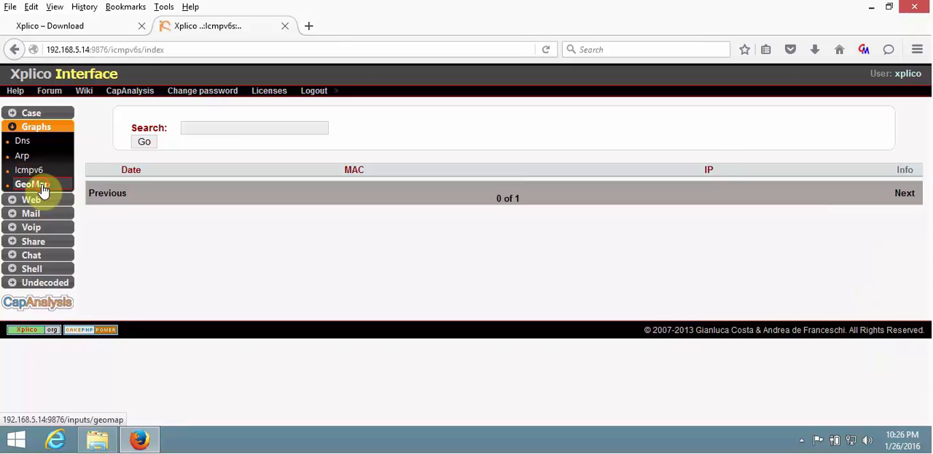
click(46, 186)
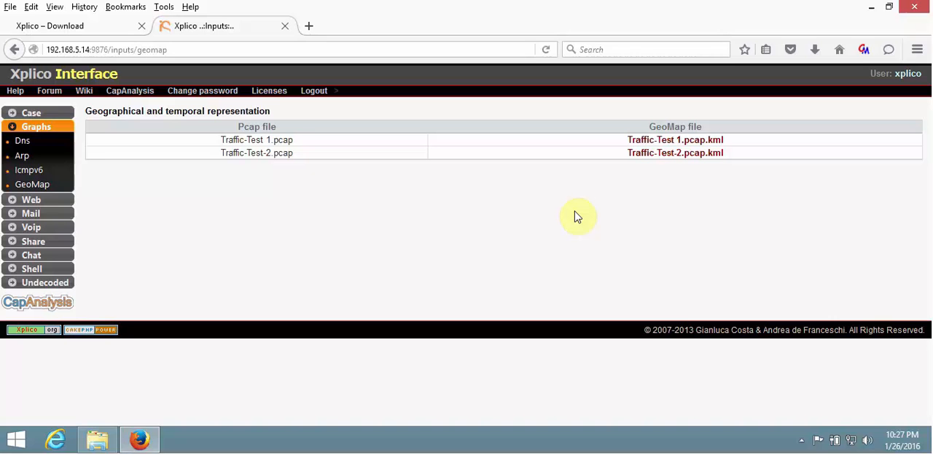
Open the list of captured web sites and look through its first page of HTML URLs.
click(31, 200)
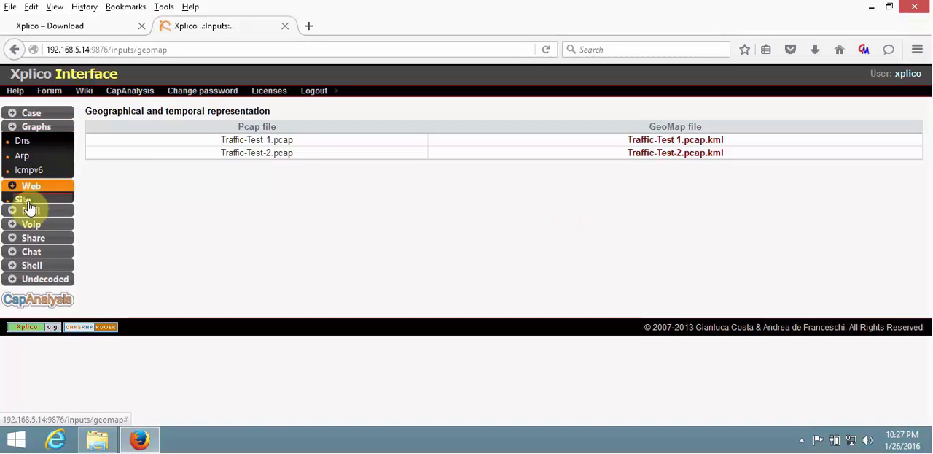
click(23, 156)
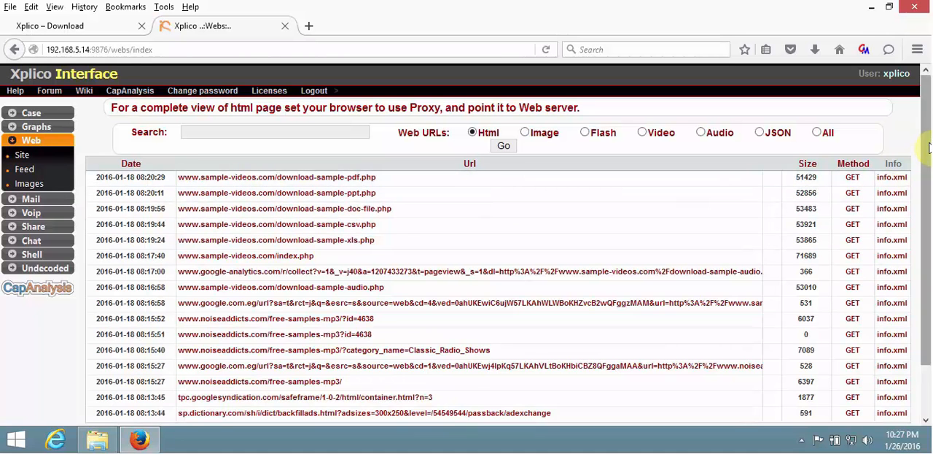
drag(929, 148, 928, 238)
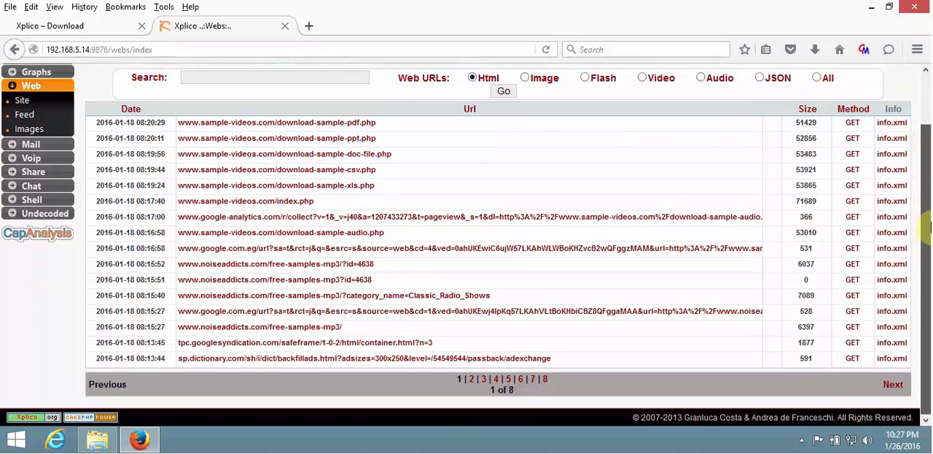
scroll(575, 238, up, 2)
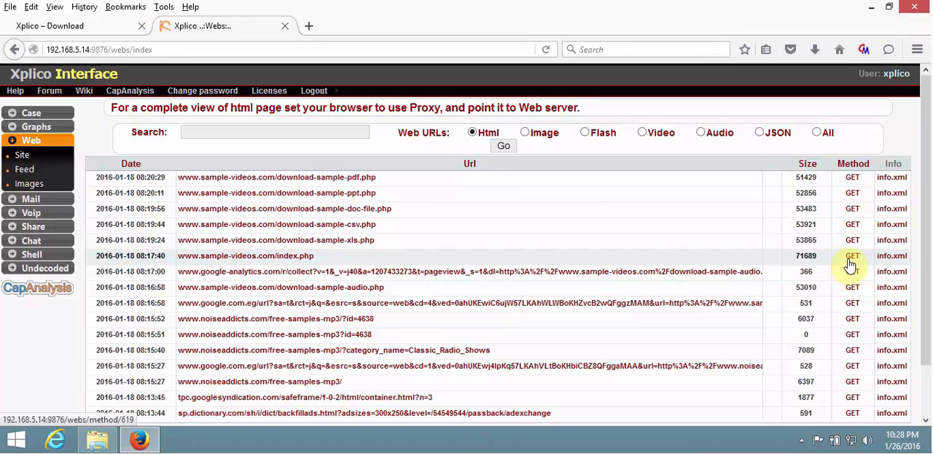
mouse_move(894, 263)
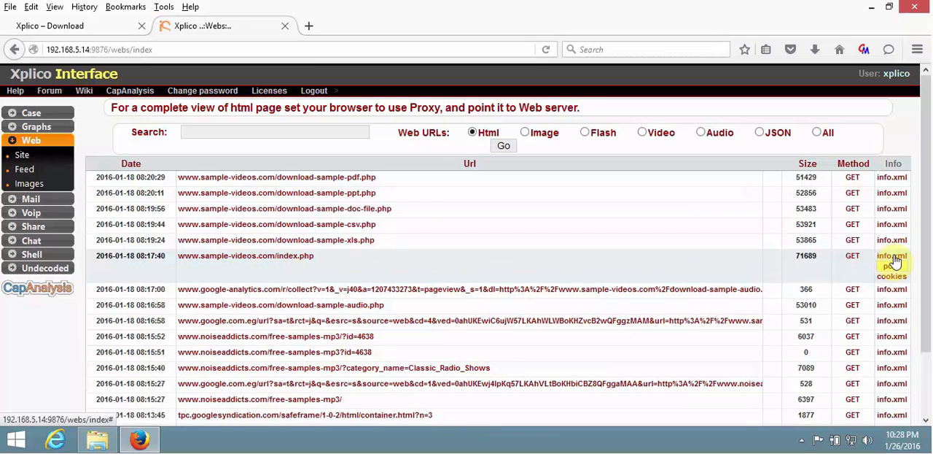
click(892, 258)
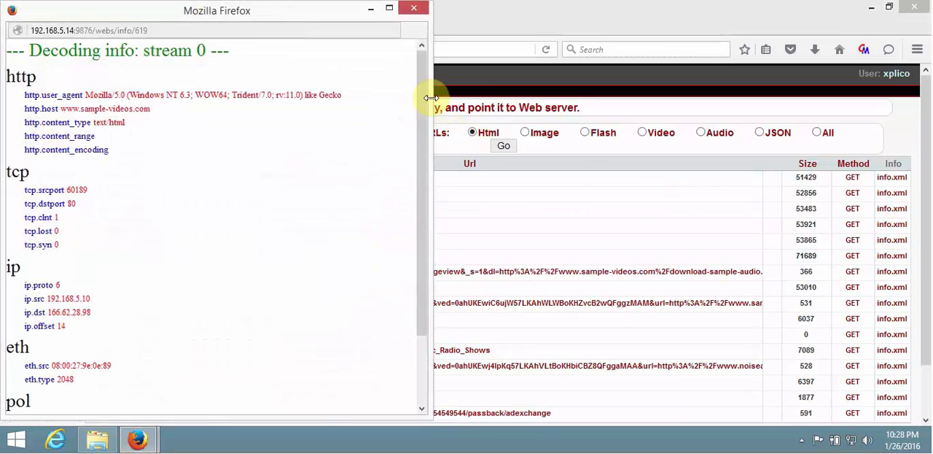
mouse_move(425, 99)
mouse_down()
mouse_move(411, 258)
mouse_move(412, 99)
mouse_up()
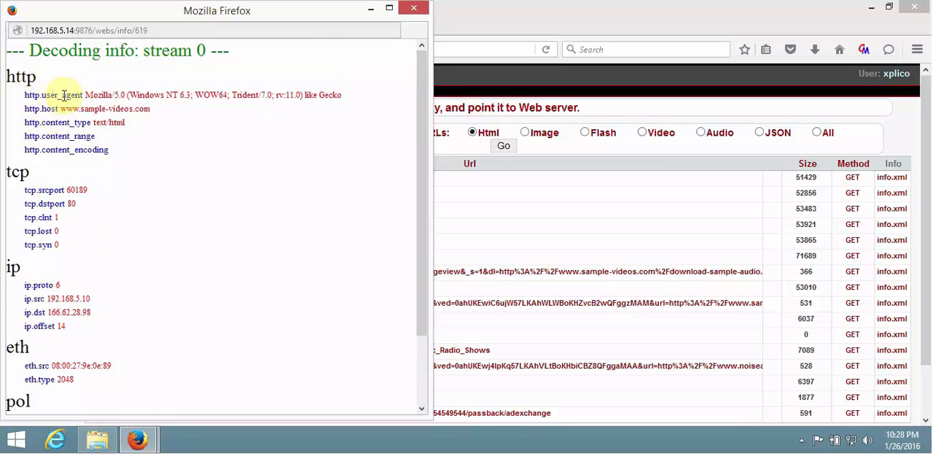
drag(85, 95, 334, 100)
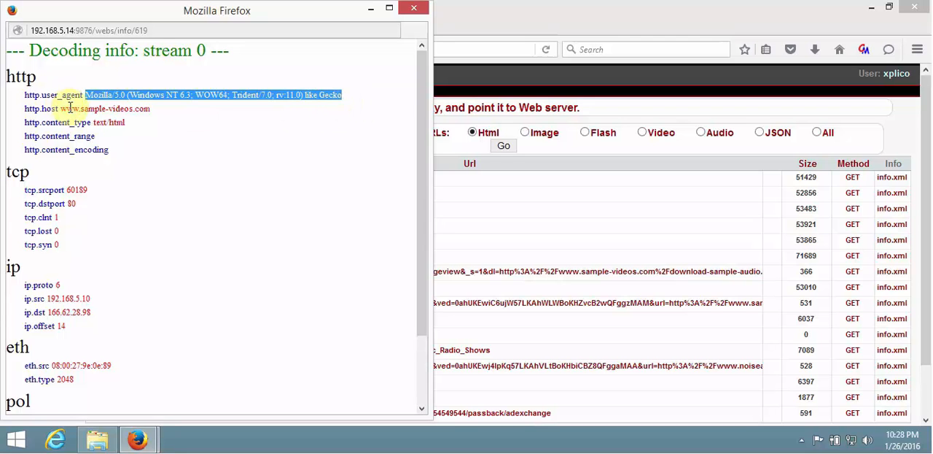
drag(61, 108, 117, 125)
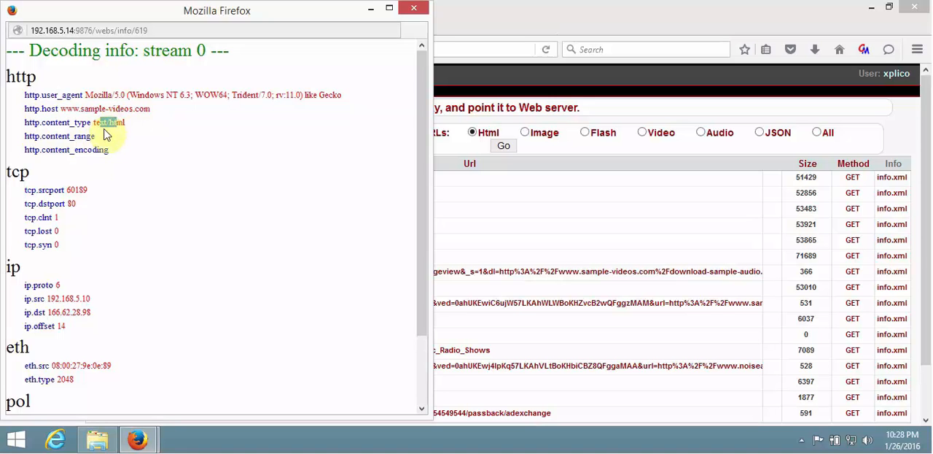
scroll(107, 147, down, 2)
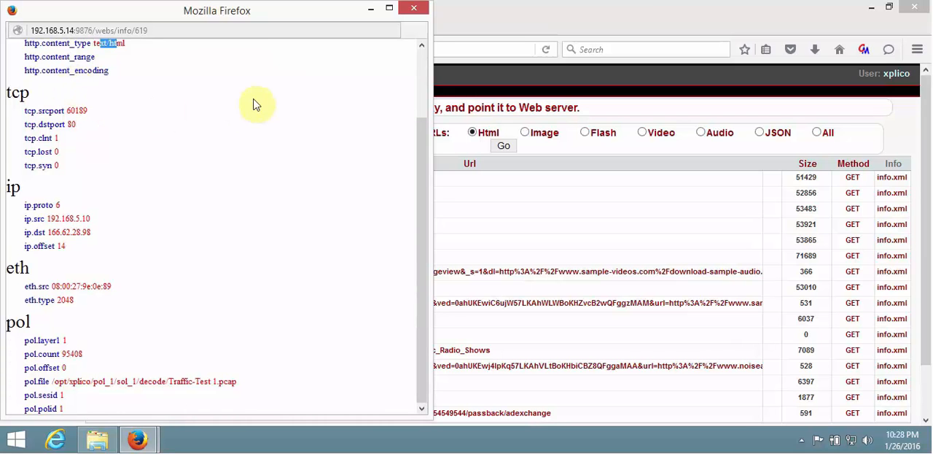
click(415, 11)
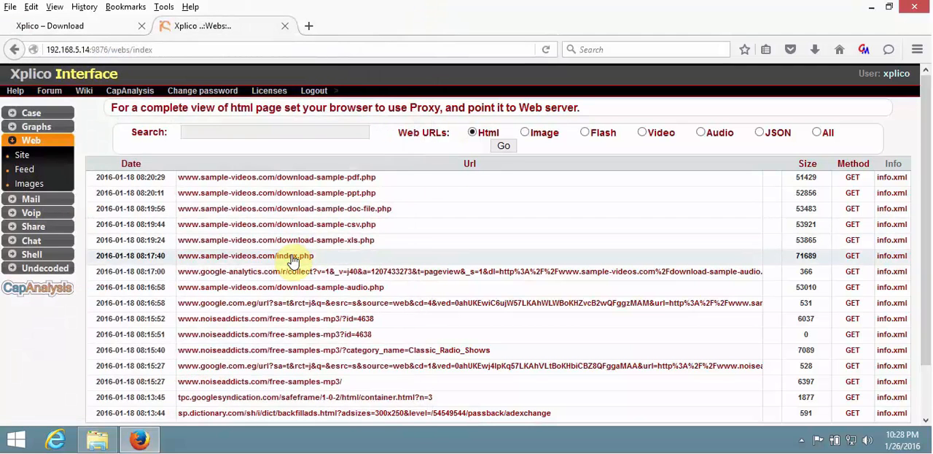
click(292, 256)
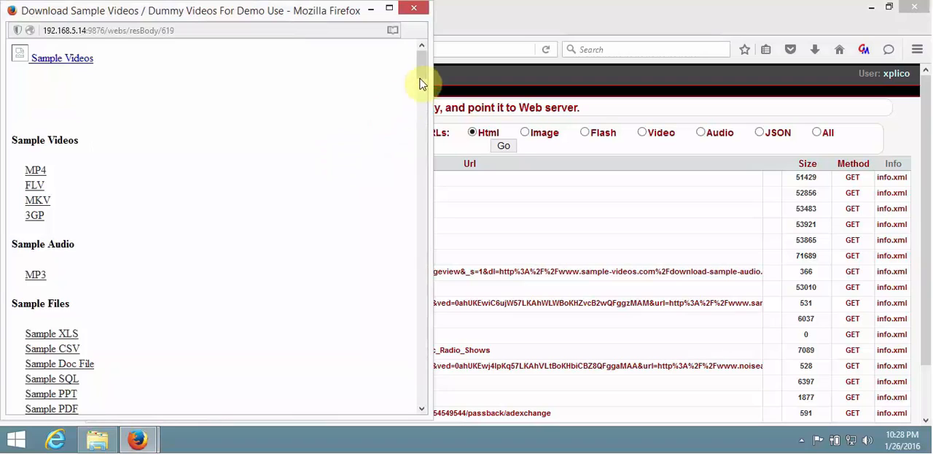
drag(422, 72, 417, 19)
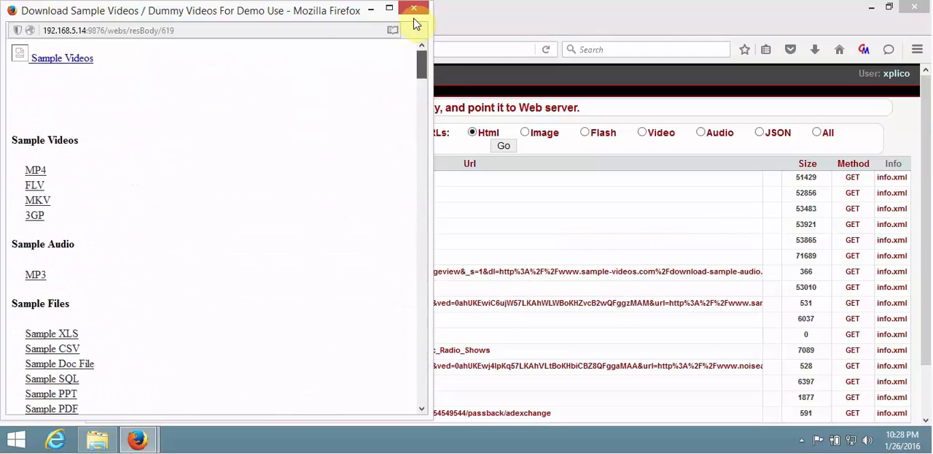
click(415, 10)
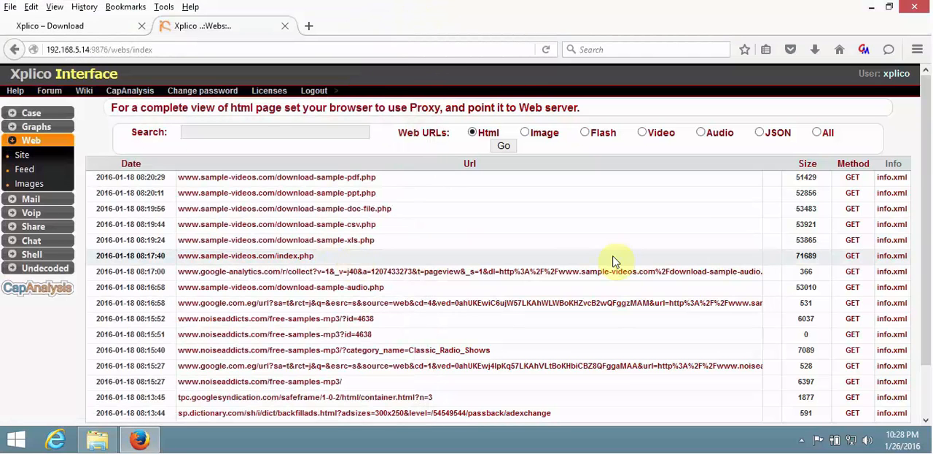
click(850, 260)
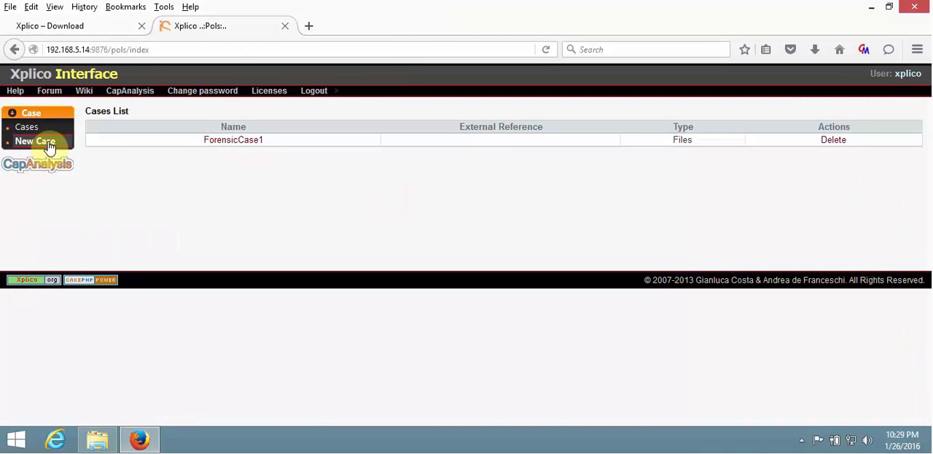
click(225, 140)
click(161, 146)
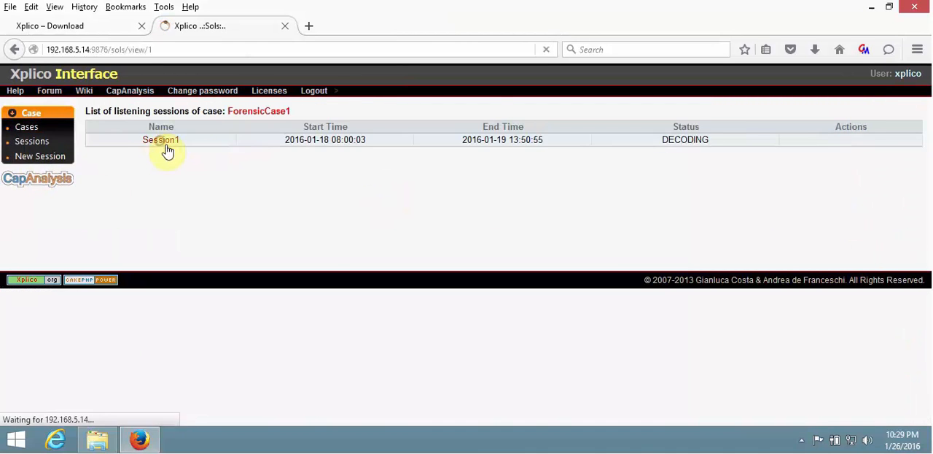
click(38, 186)
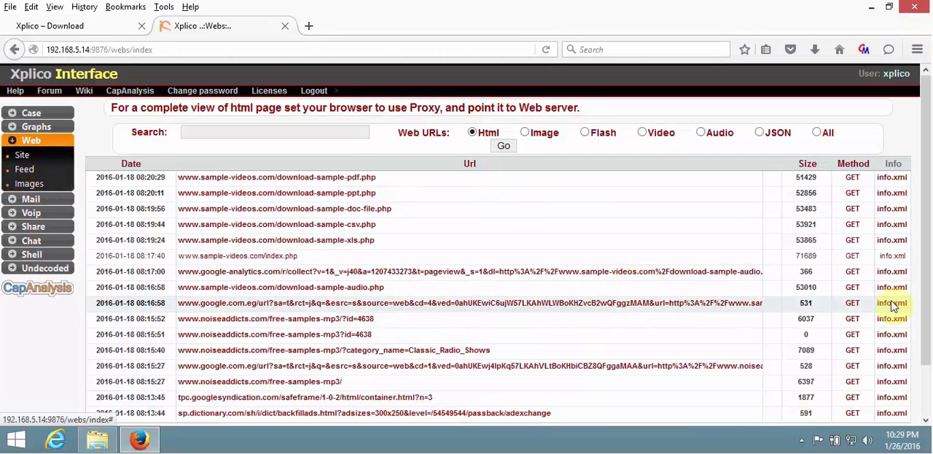
click(852, 255)
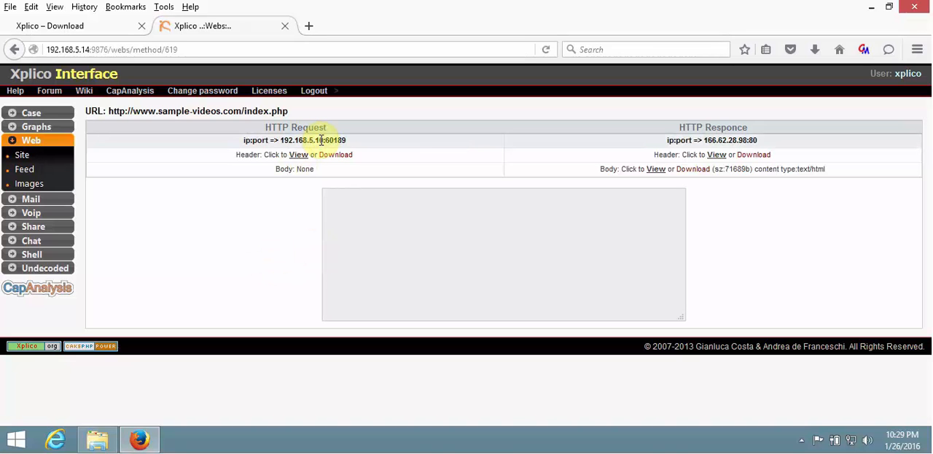
Highlight the source IP address and port of the HTTP request and the address and port of the response.
drag(321, 140, 282, 142)
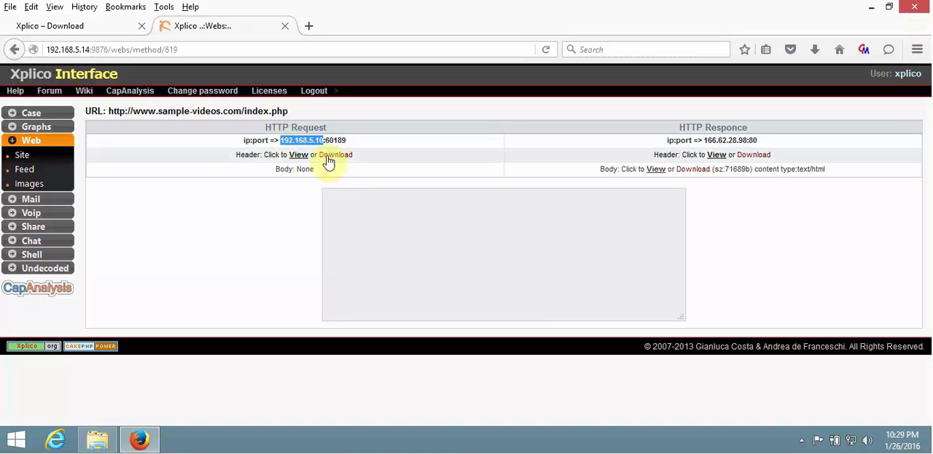
drag(346, 140, 326, 140)
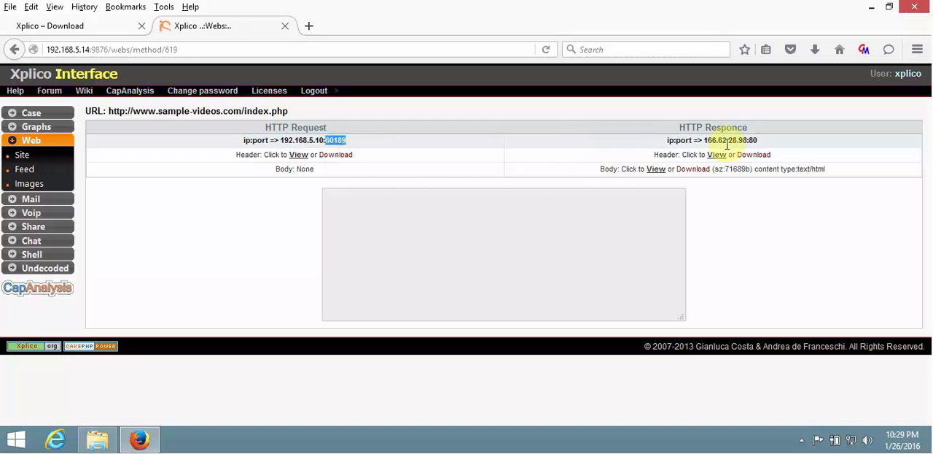
drag(704, 140, 753, 142)
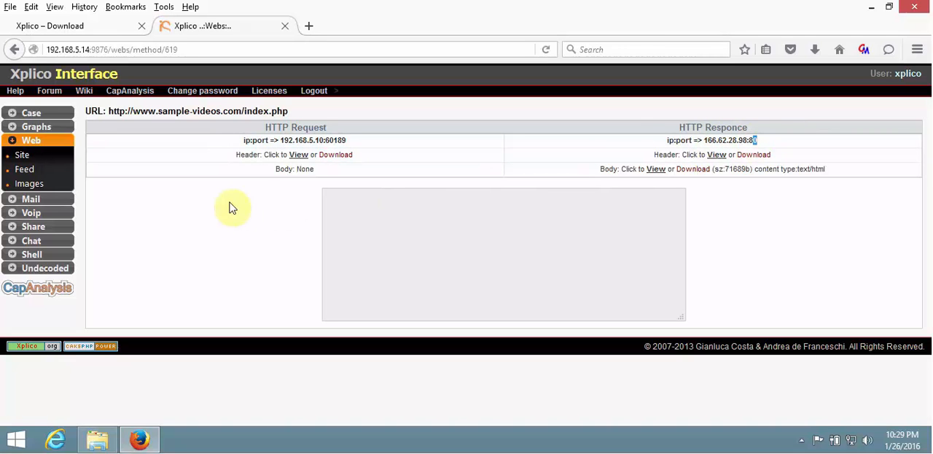
View the HTTP request header for index.php and highlight its full text for reading.
click(299, 155)
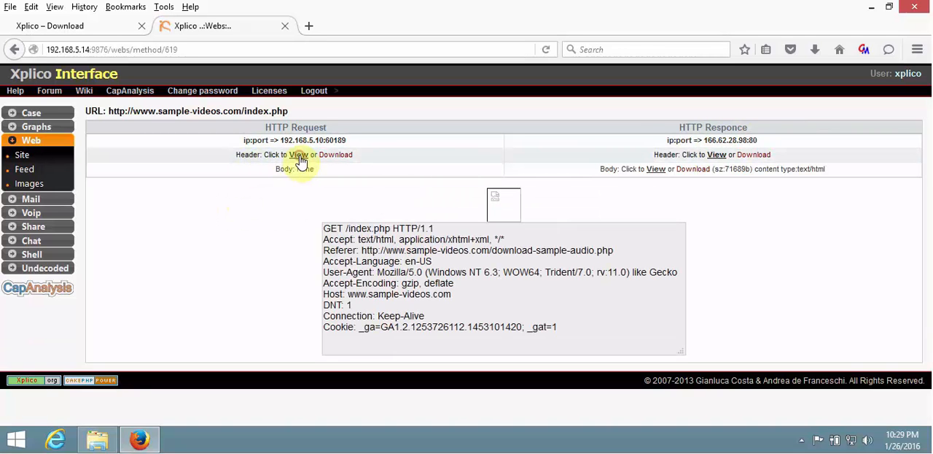
click(326, 227)
drag(369, 250, 575, 326)
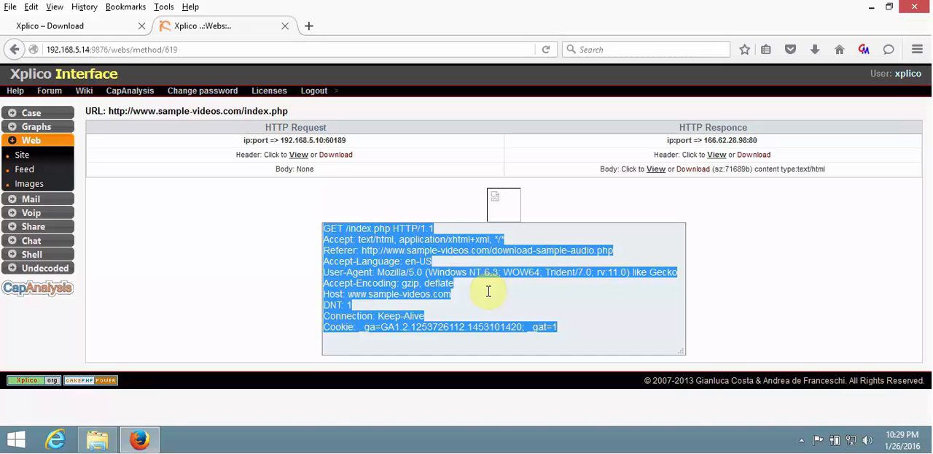
click(786, 253)
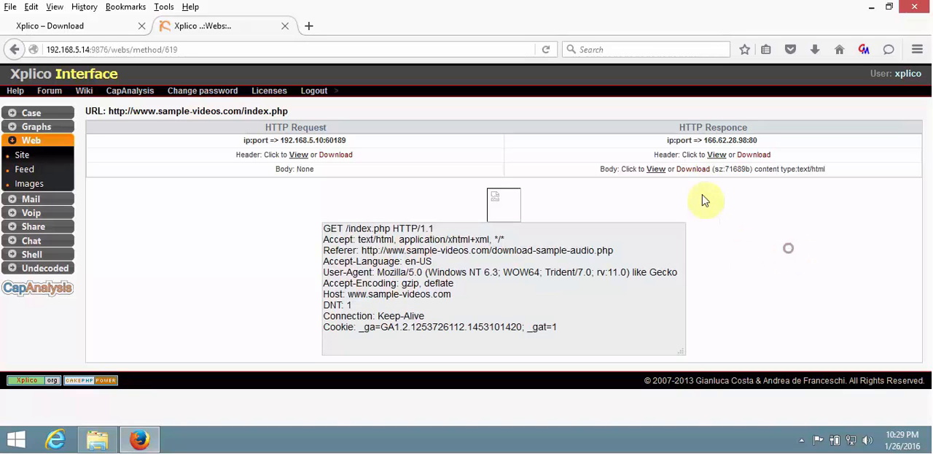
View the HTTP response header for index.php and highlight its full text for reading.
click(717, 155)
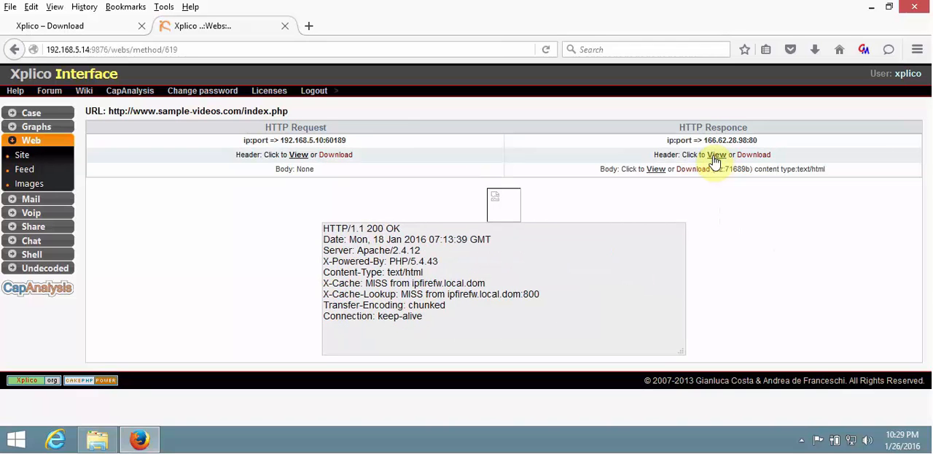
drag(440, 323, 322, 228)
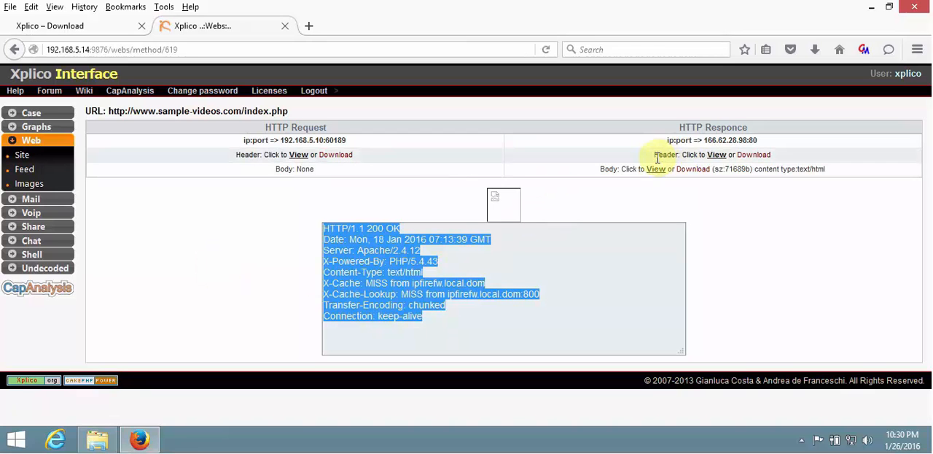
drag(653, 154, 671, 158)
click(629, 200)
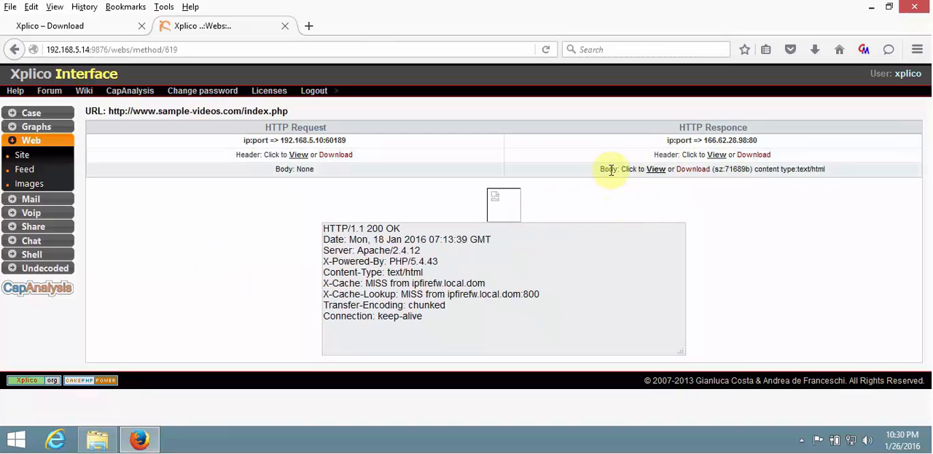
View the HTTP response body for index.php, look through its HTML source and return to its beginning.
click(656, 175)
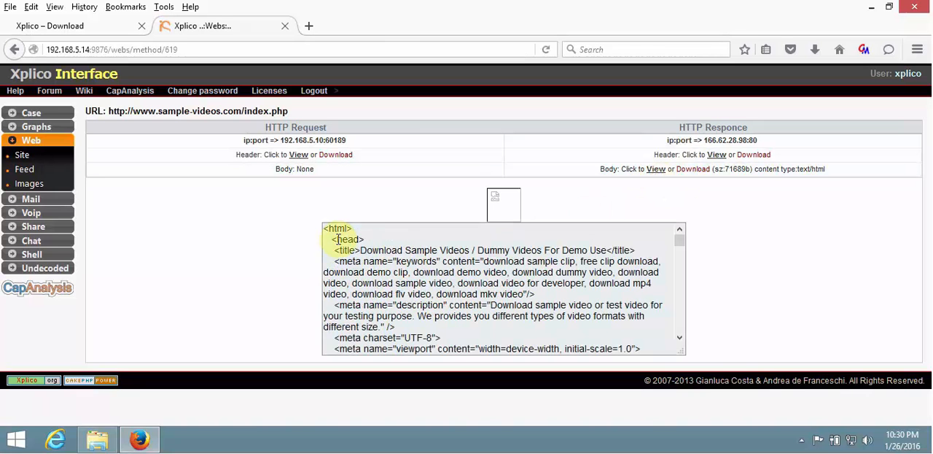
drag(337, 239, 406, 337)
drag(416, 349, 403, 266)
click(403, 252)
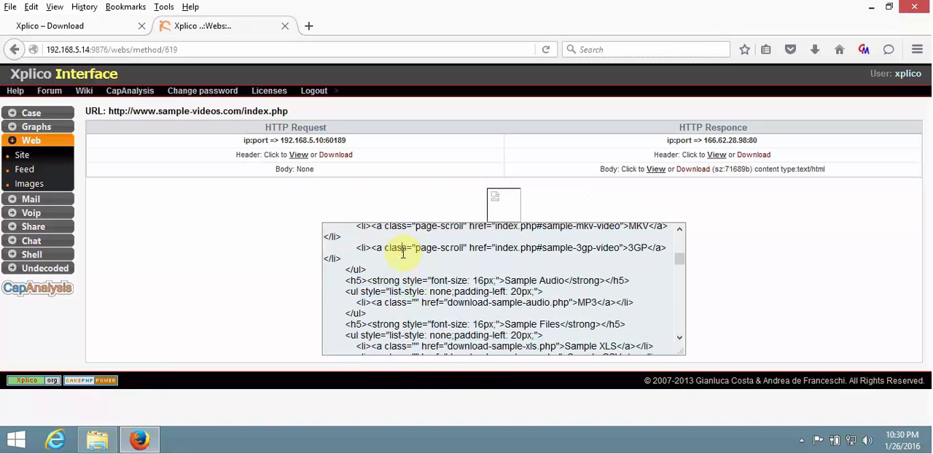
drag(676, 259, 672, 224)
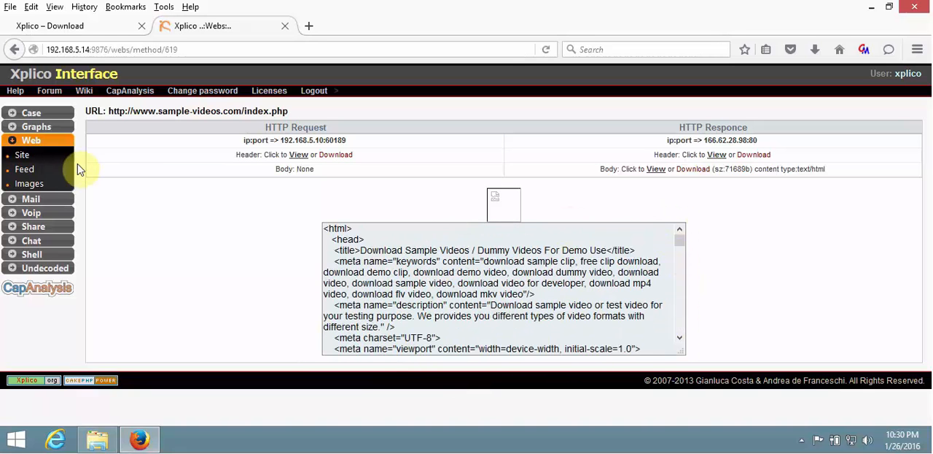
Search the captured site URLs for .pdf, open the most recent match and dismiss its download window.
click(28, 157)
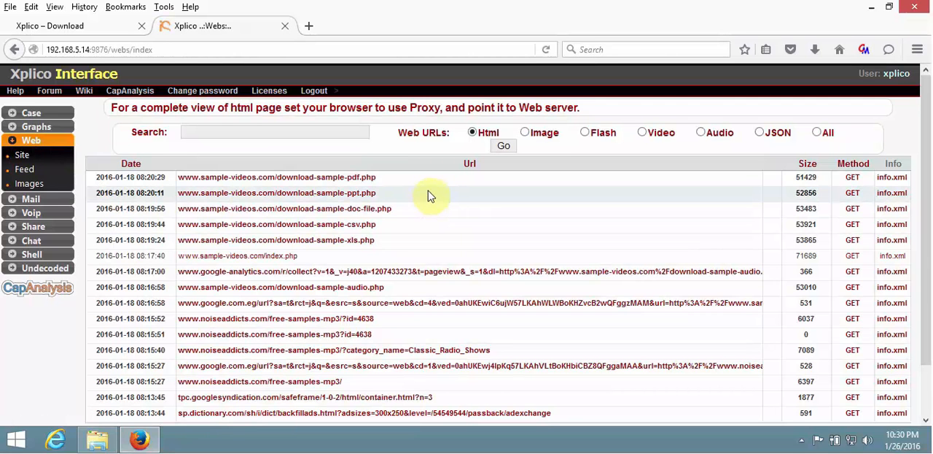
click(319, 132)
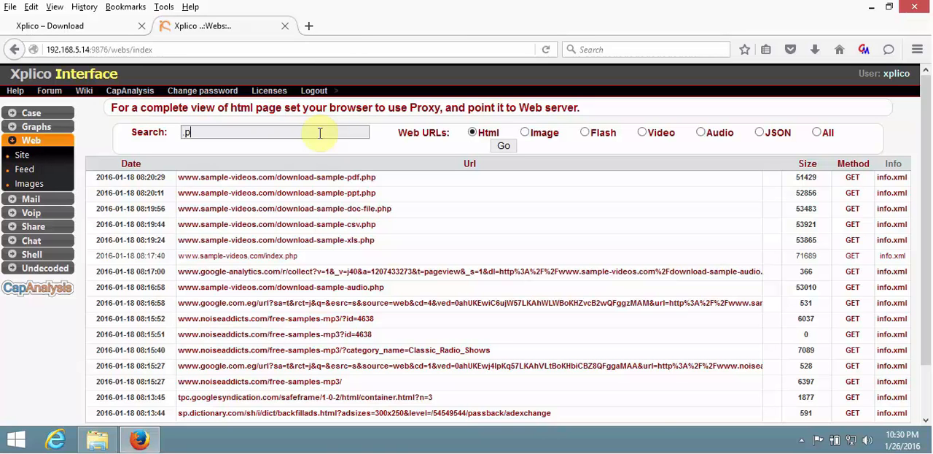
key(Return)
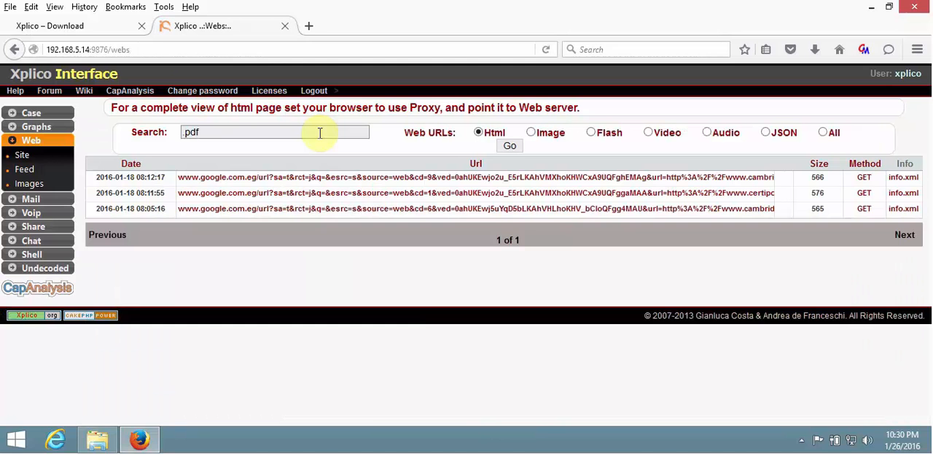
click(604, 179)
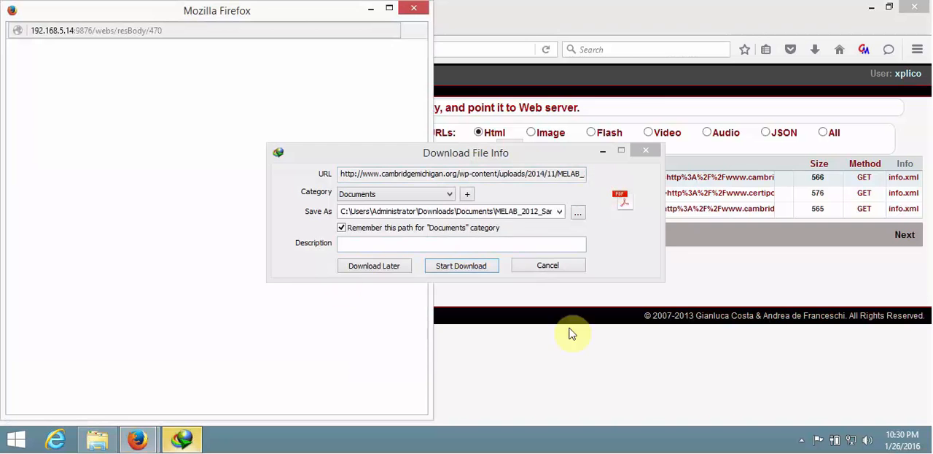
click(552, 271)
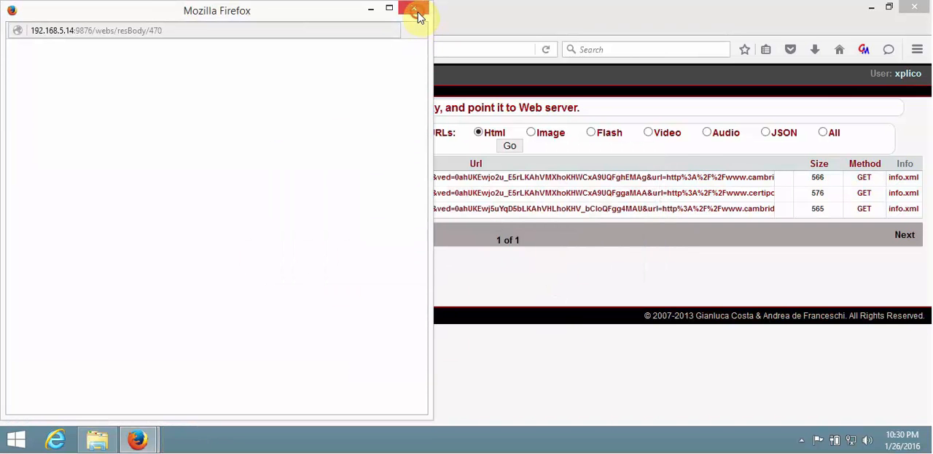
click(417, 12)
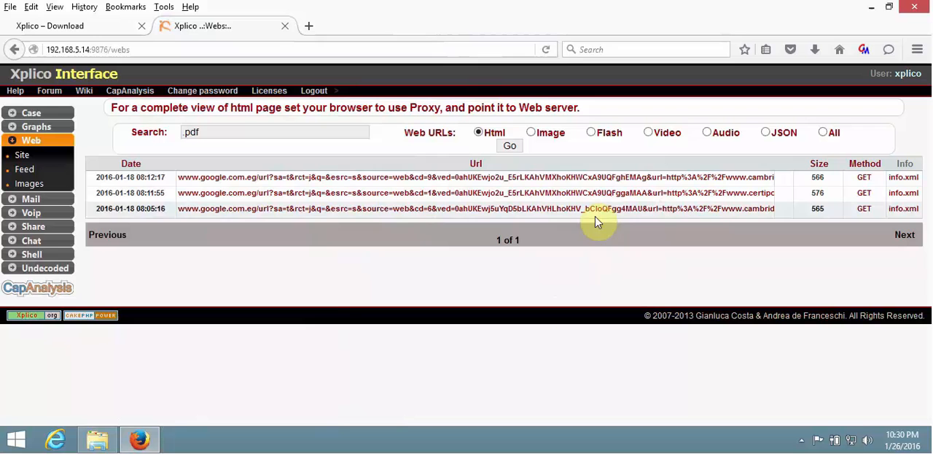
Exit the IDManager download program running in the background.
click(802, 440)
right_click(801, 348)
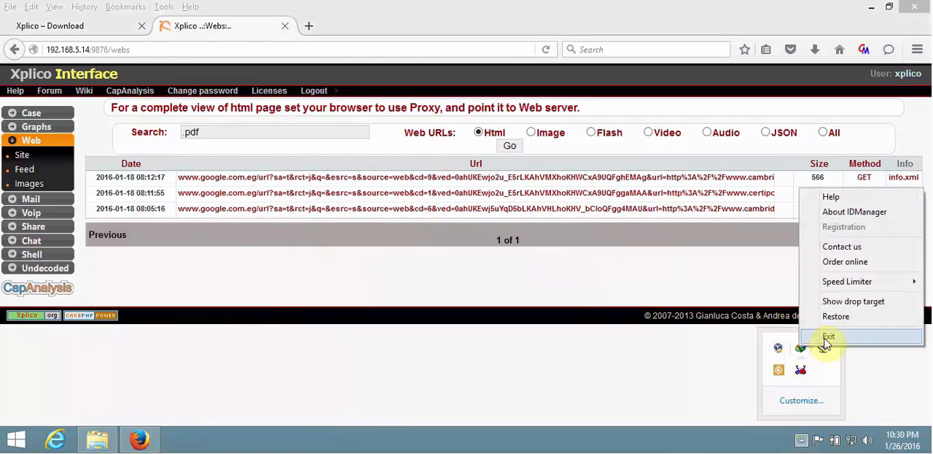
click(828, 339)
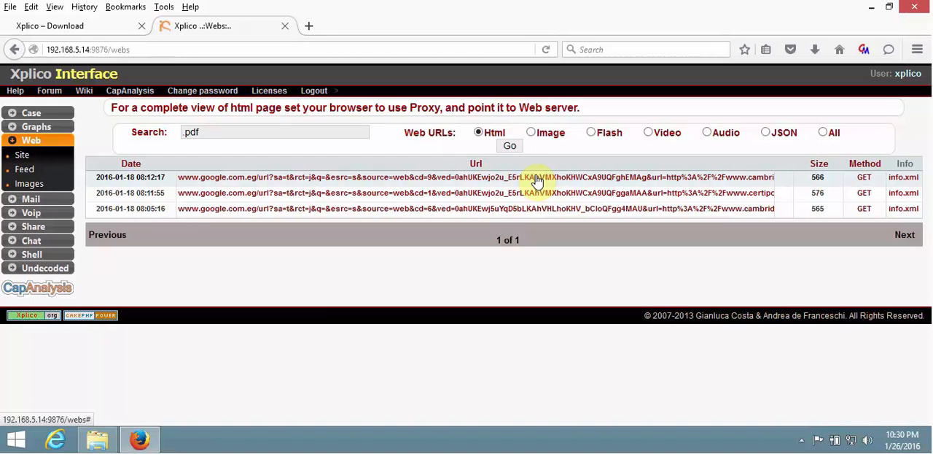
Search the captured HTML URLs for .doc, then clear the search to restore the full list.
click(268, 132)
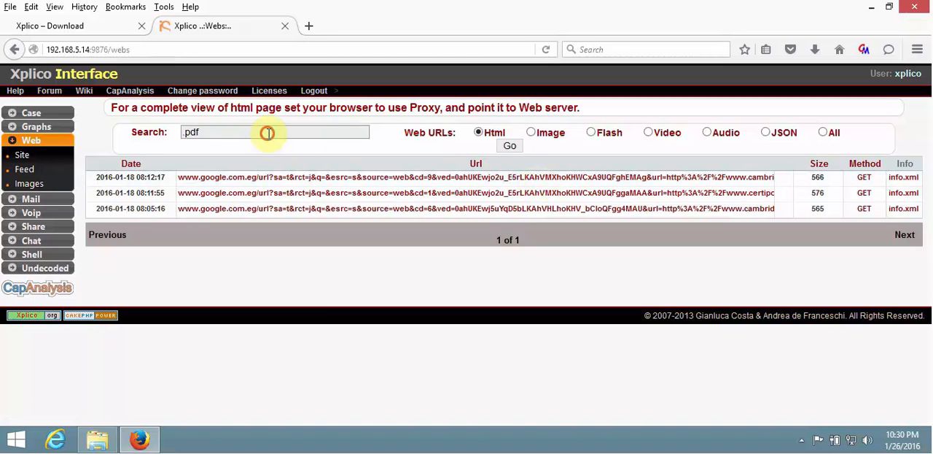
key(BackSpace)
key(BackSpace)
key(Return)
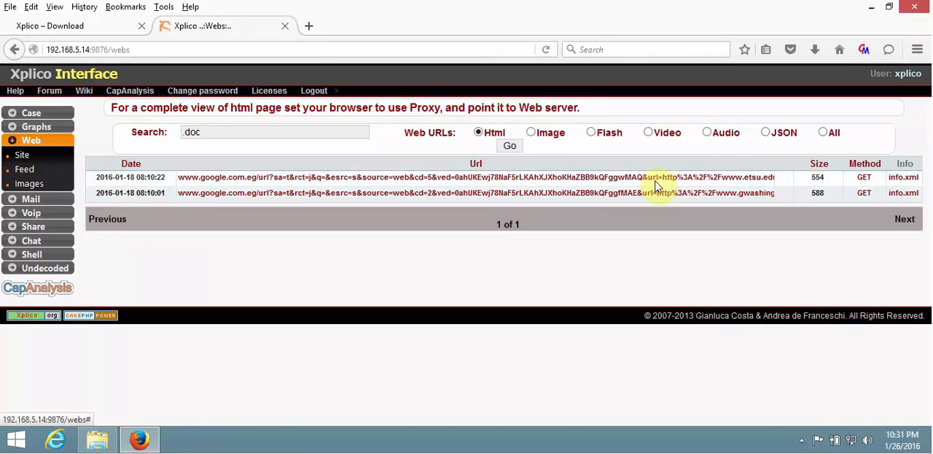
triple_click(275, 130)
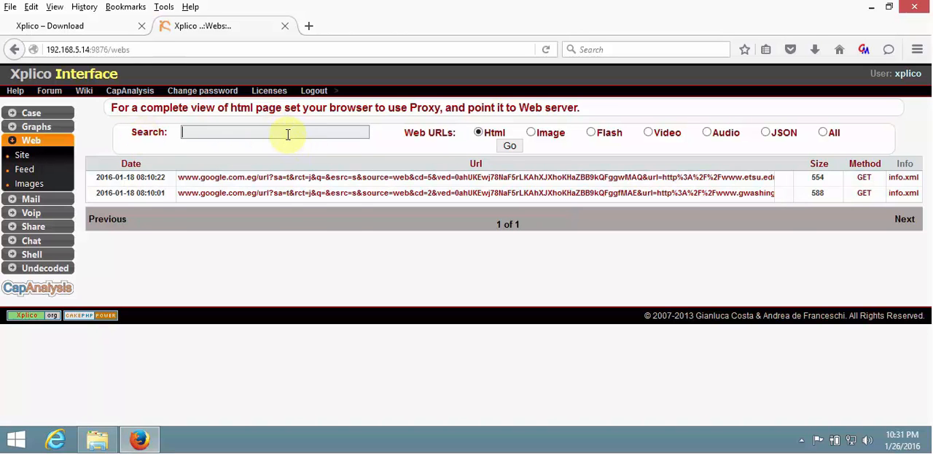
key(Return)
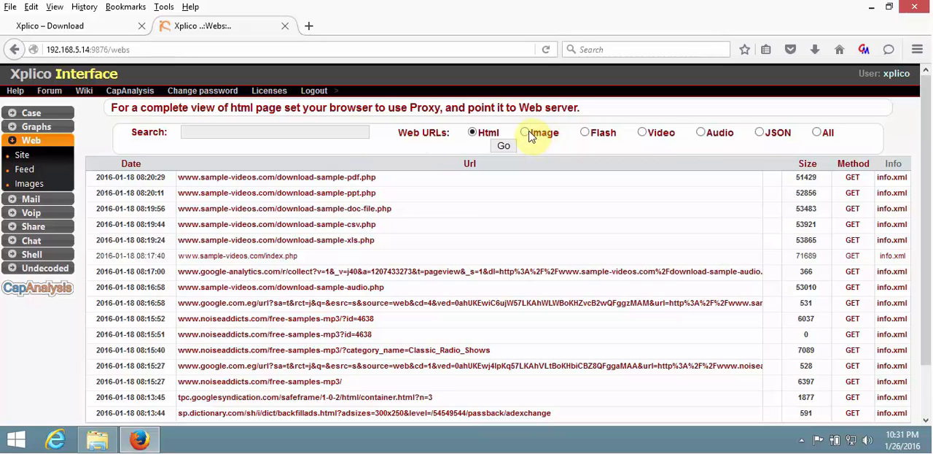
Filter the web URLs by Image and view imgb.png, imgw.png and alan_watts.jpg, closing each one after viewing.
click(503, 145)
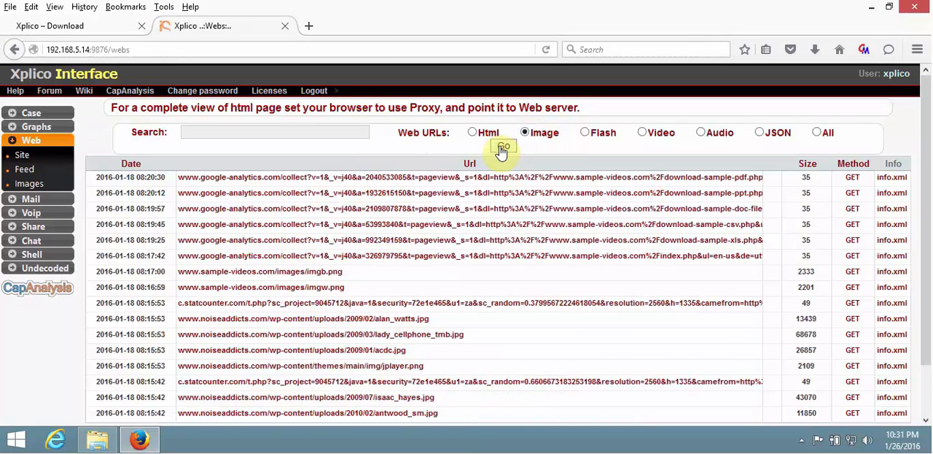
click(318, 275)
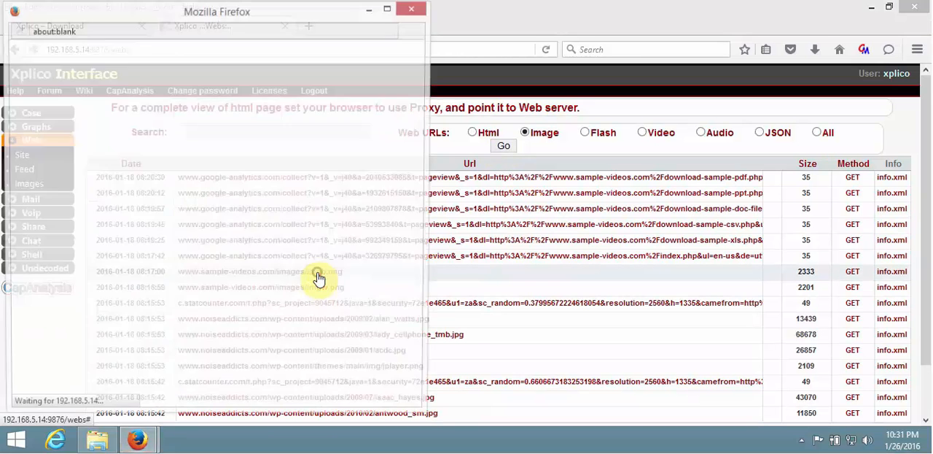
click(414, 10)
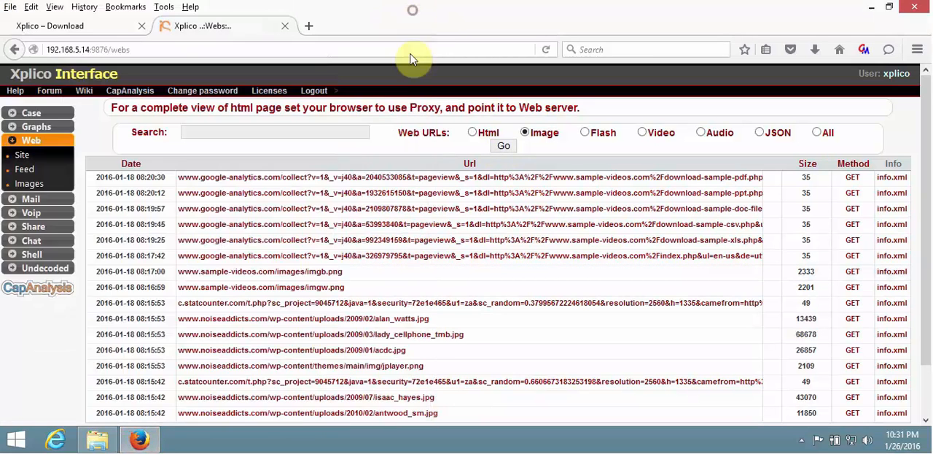
click(331, 289)
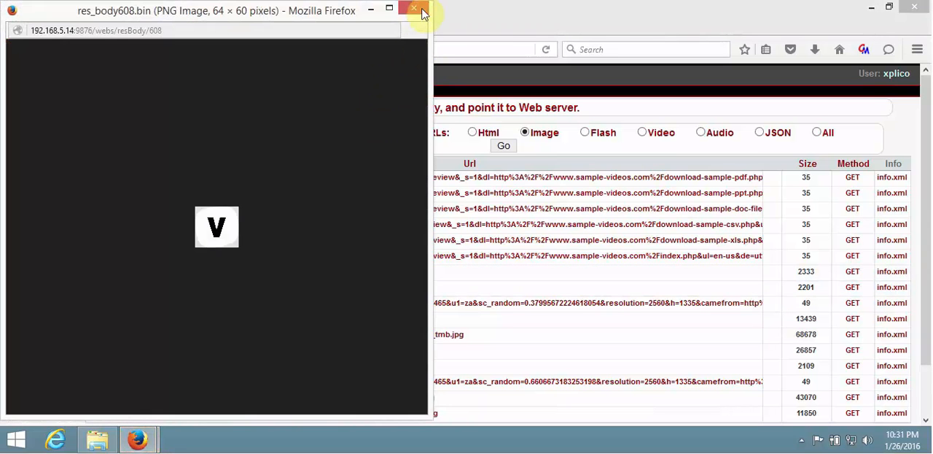
click(422, 10)
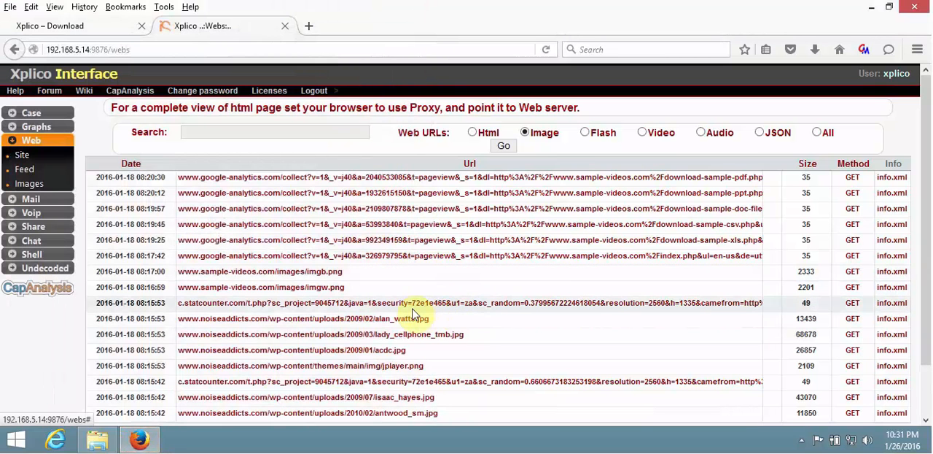
click(412, 318)
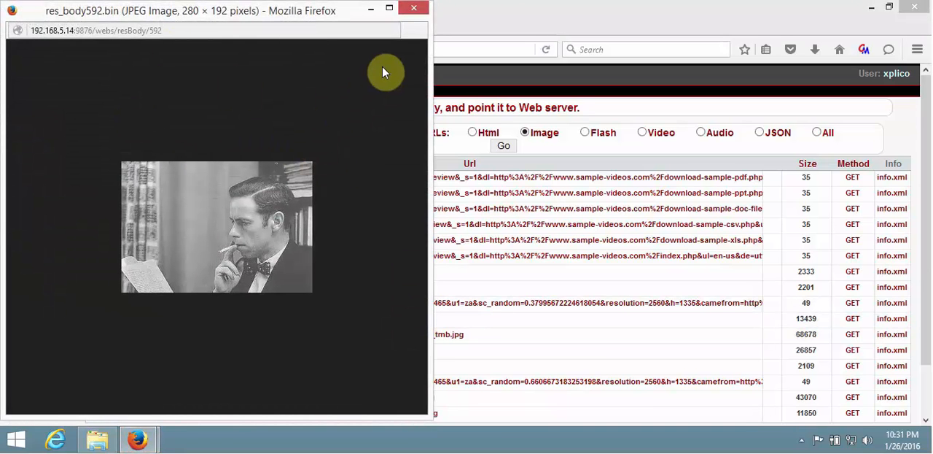
click(414, 10)
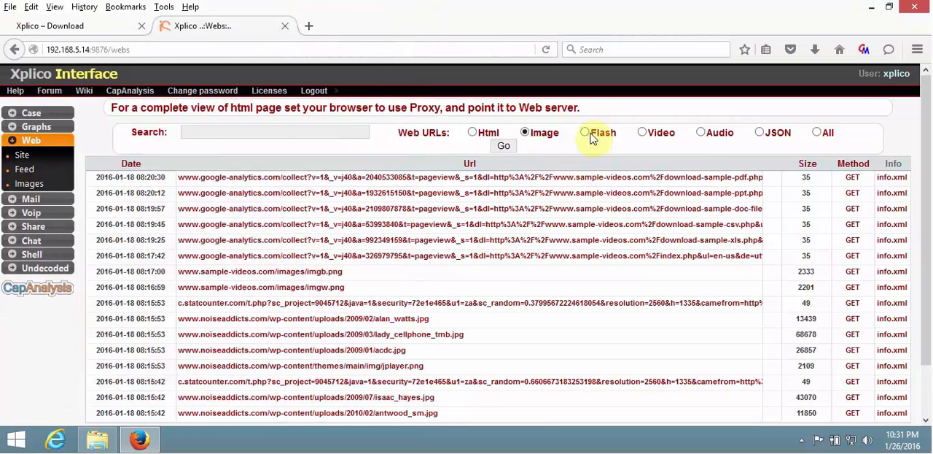
Filter the web URLs by Flash and view GlogsterLoader.swf and copyToClipboardButton.swf, closing each one after viewing.
click(588, 135)
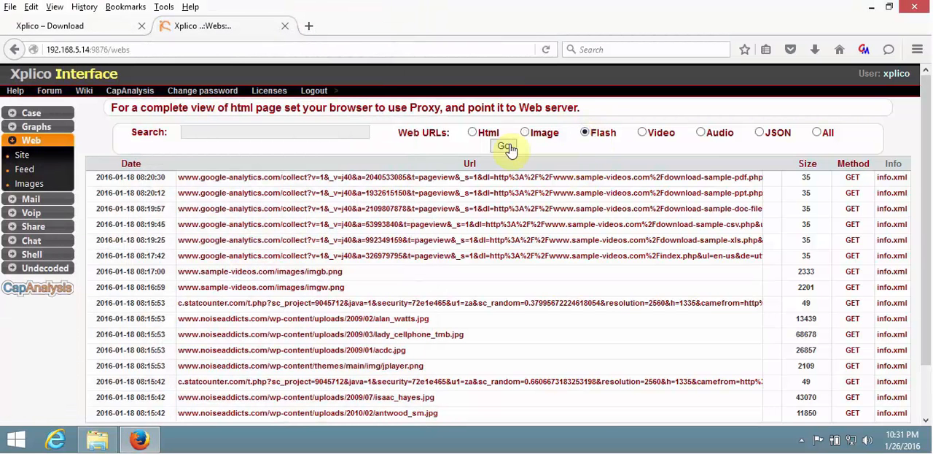
click(504, 146)
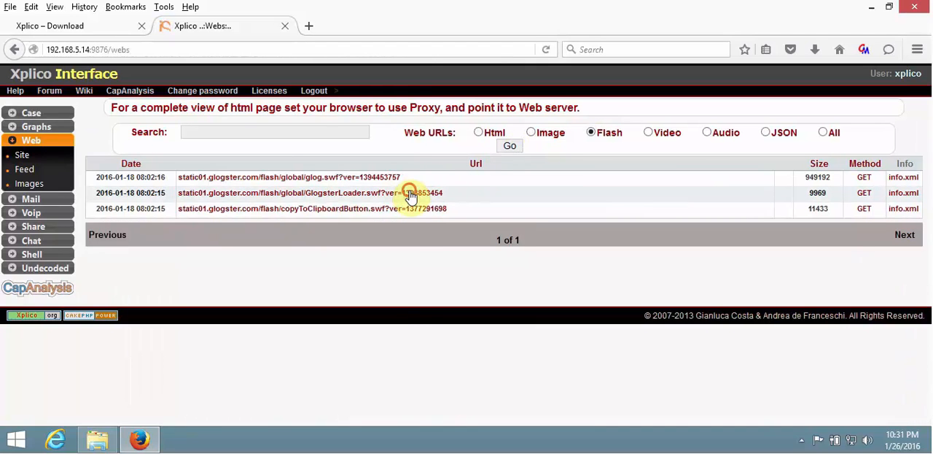
click(412, 192)
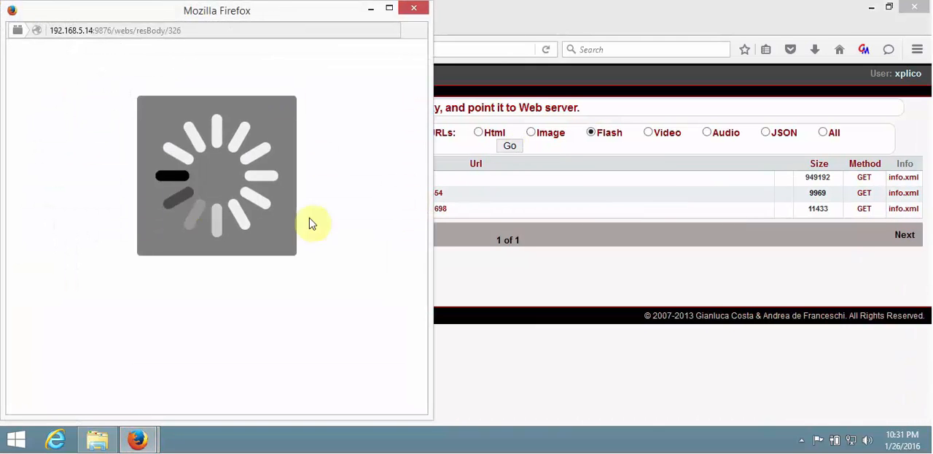
click(414, 8)
click(416, 210)
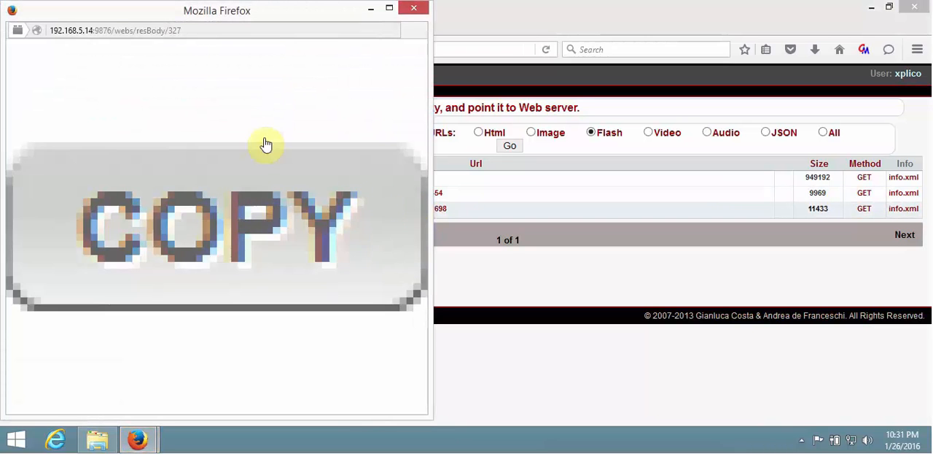
click(414, 9)
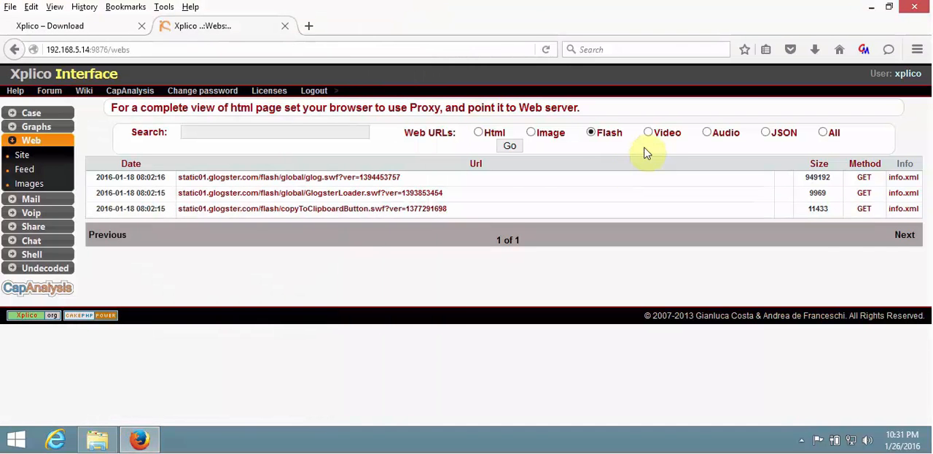
Filter the web URLs by Video, play big_buck_bunny_720p_10mb.flv for a few seconds, pause it and return to the list.
click(510, 148)
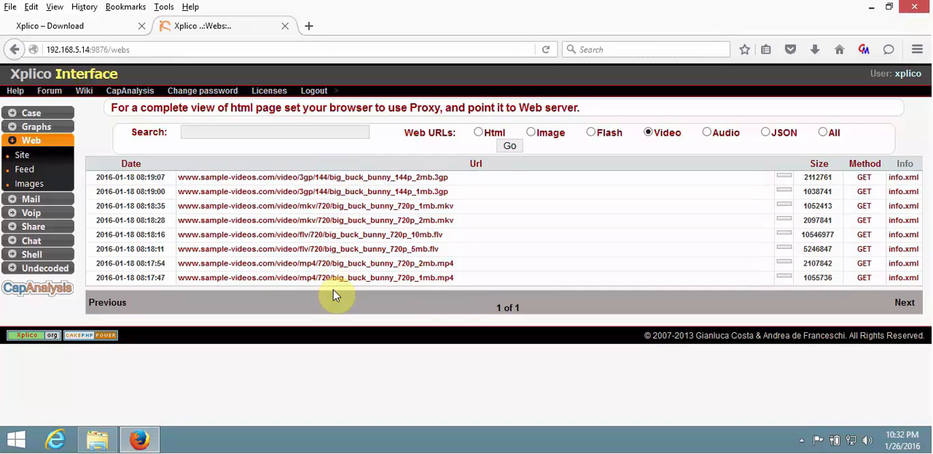
click(338, 237)
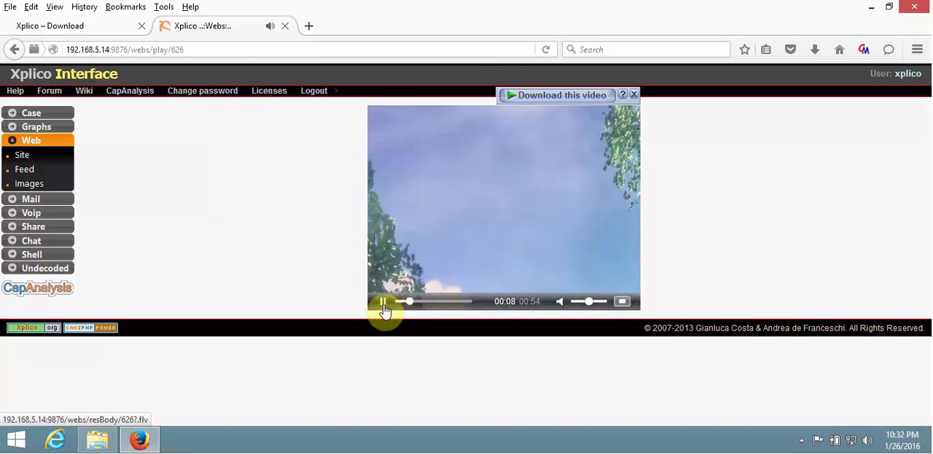
click(383, 302)
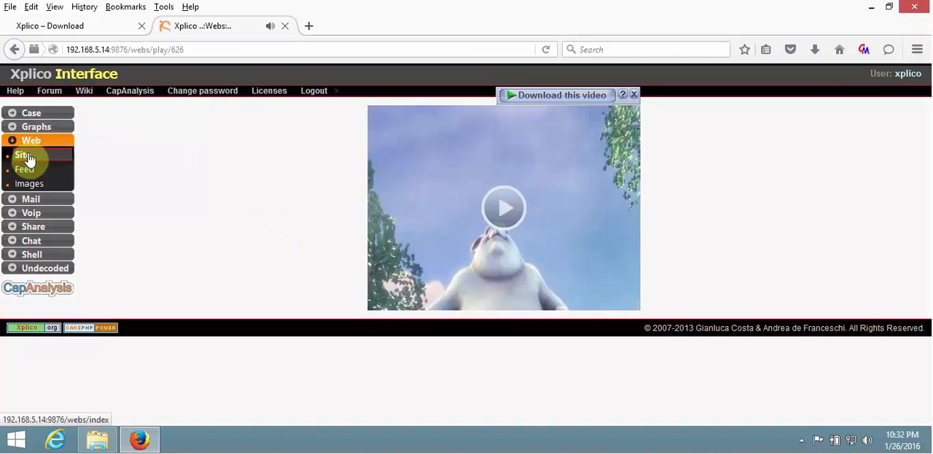
click(14, 50)
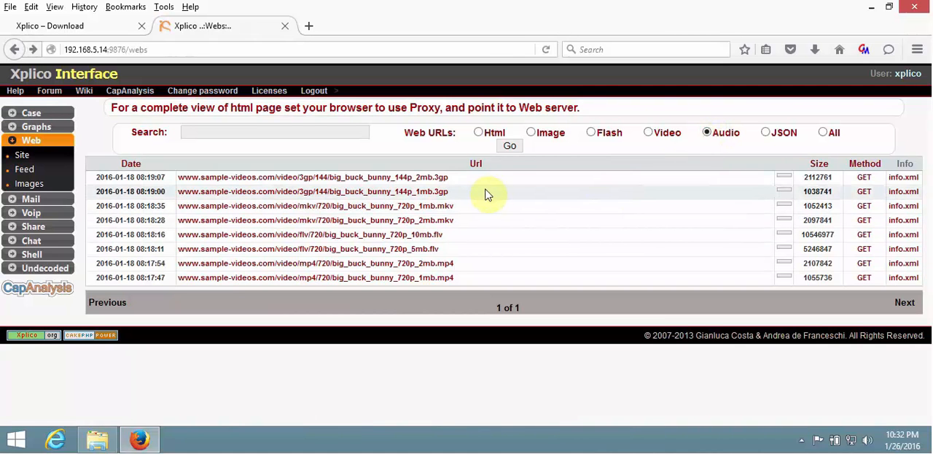
Filter the web URLs by Audio to play the noiseaddicts 4638.mp3 recording, and list the JSON URLs after closing it.
click(509, 147)
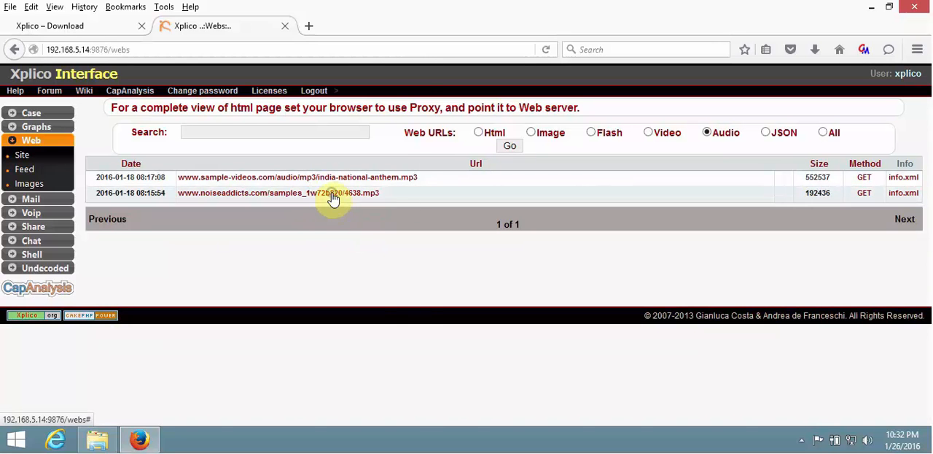
click(332, 194)
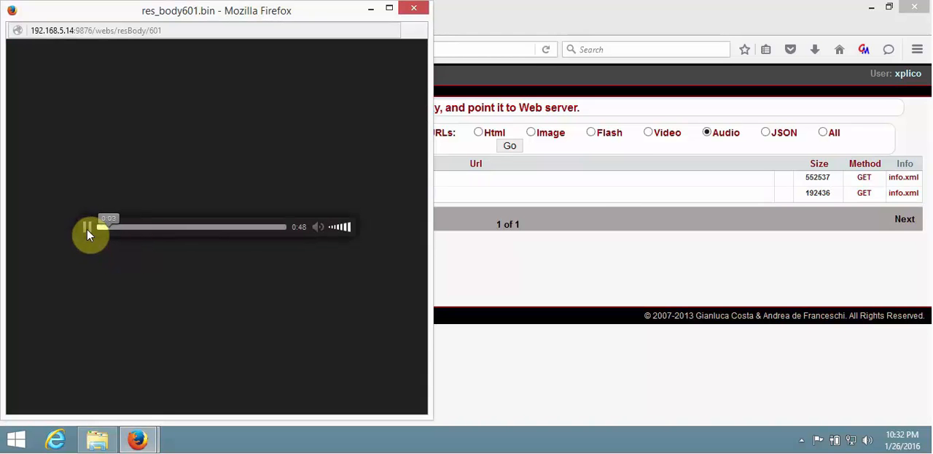
click(413, 8)
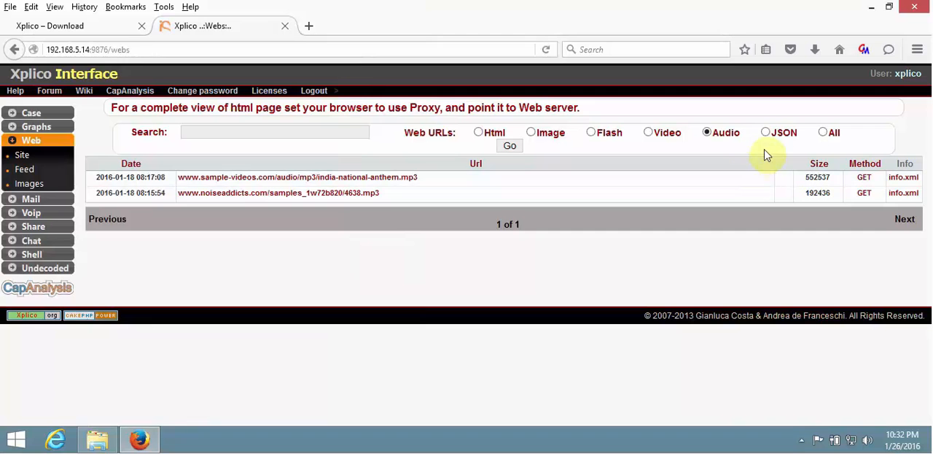
click(519, 153)
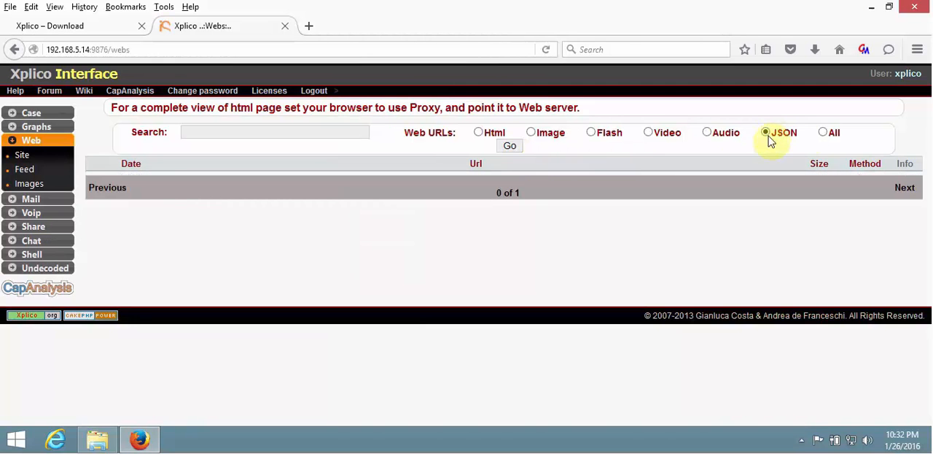
List all types of web URLs and open the captured Sample-PPT-File-1000kb.ppt in Microsoft PowerPoint.
click(823, 133)
click(512, 147)
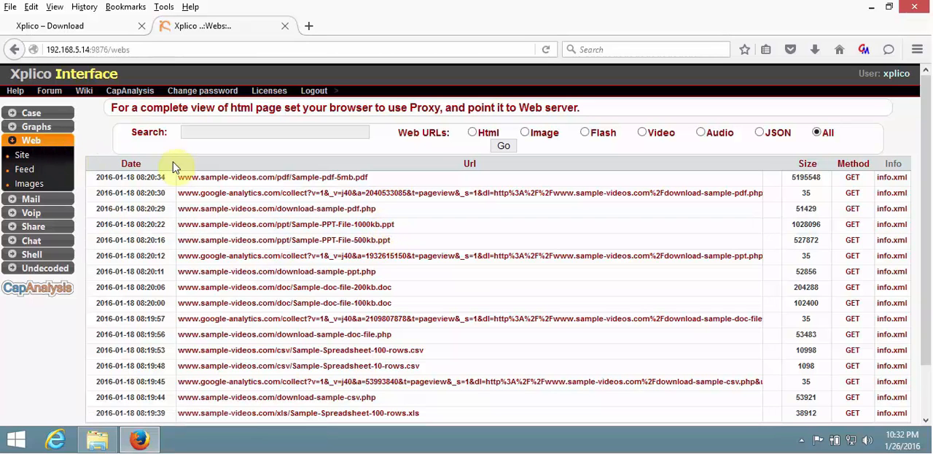
click(370, 227)
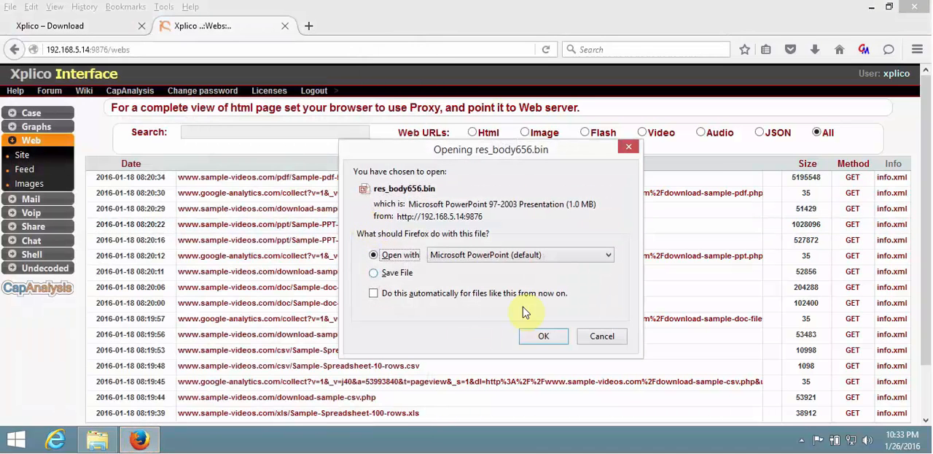
click(563, 336)
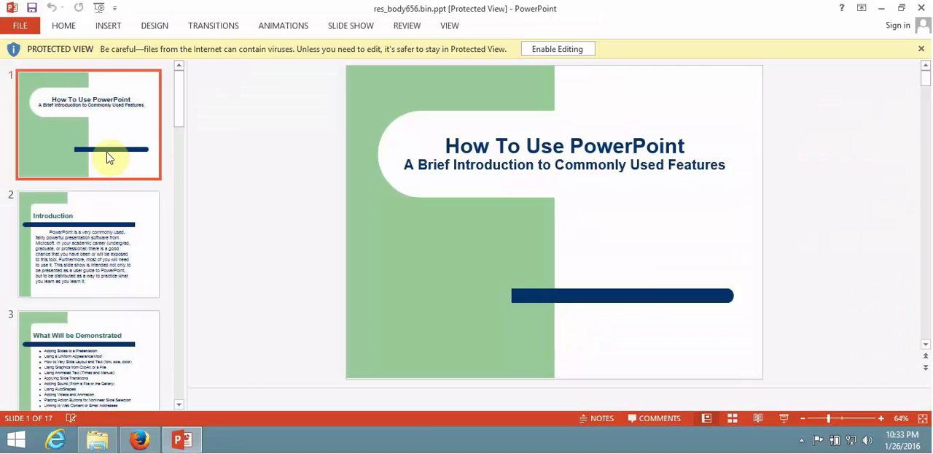
Browse the slide thumbnails of the recovered PowerPoint presentation and close it to return to the web URL list.
click(180, 166)
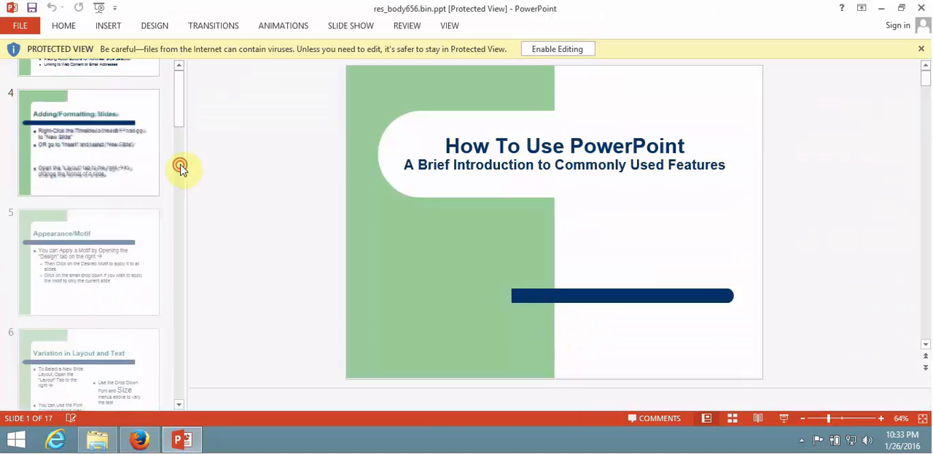
drag(181, 166, 181, 197)
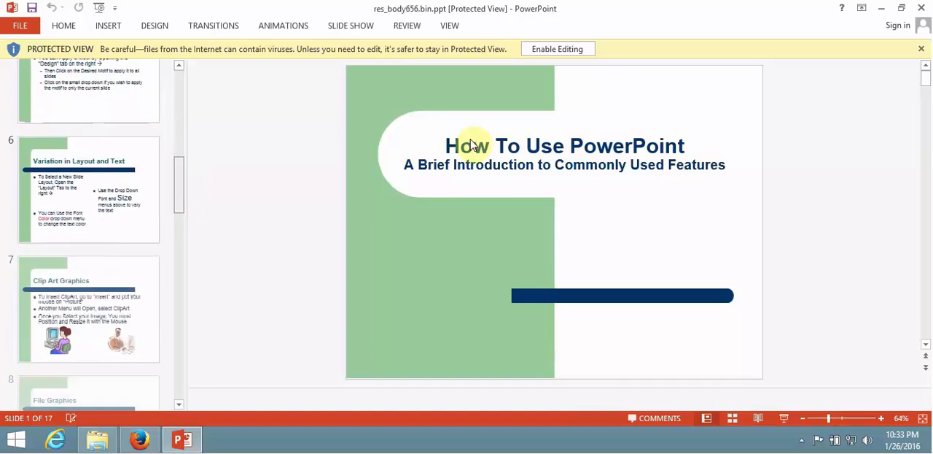
click(919, 9)
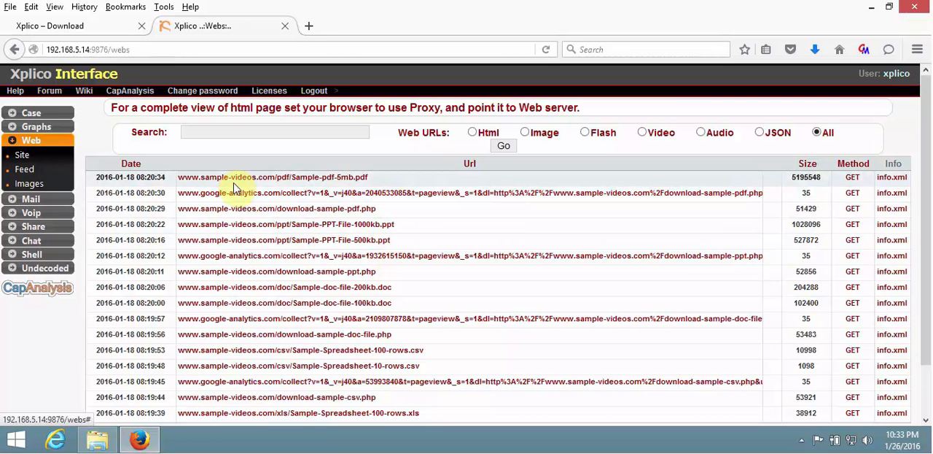
Show the images captured from web traffic and browse through result pages 2, 3 and 4.
click(26, 175)
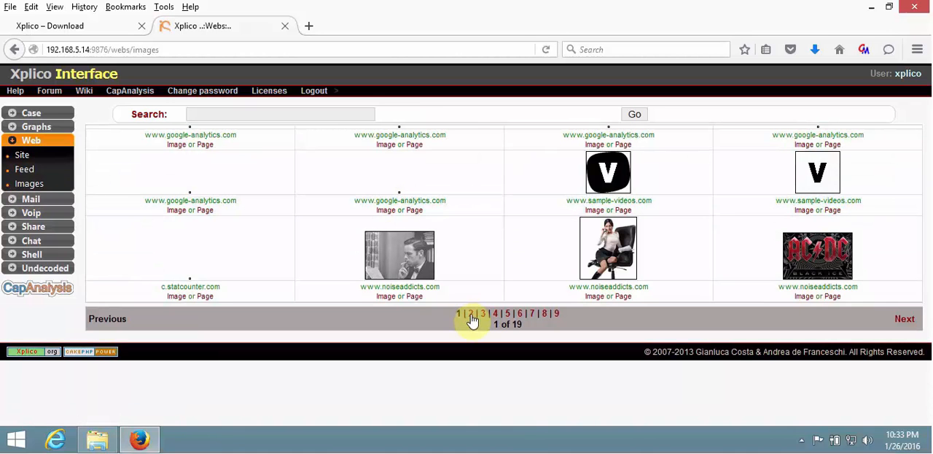
click(471, 314)
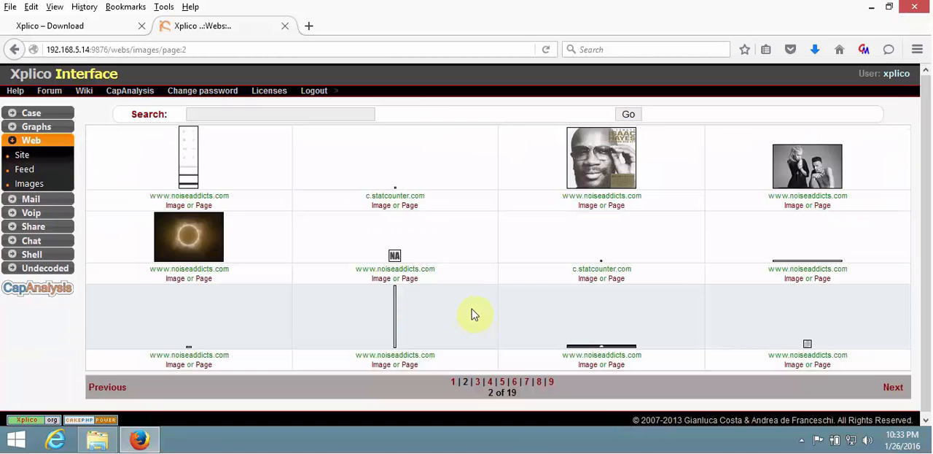
click(477, 381)
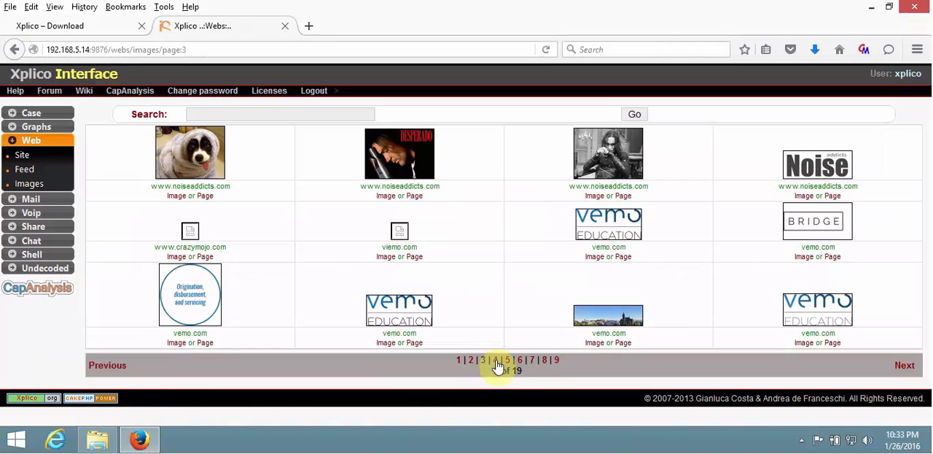
click(496, 361)
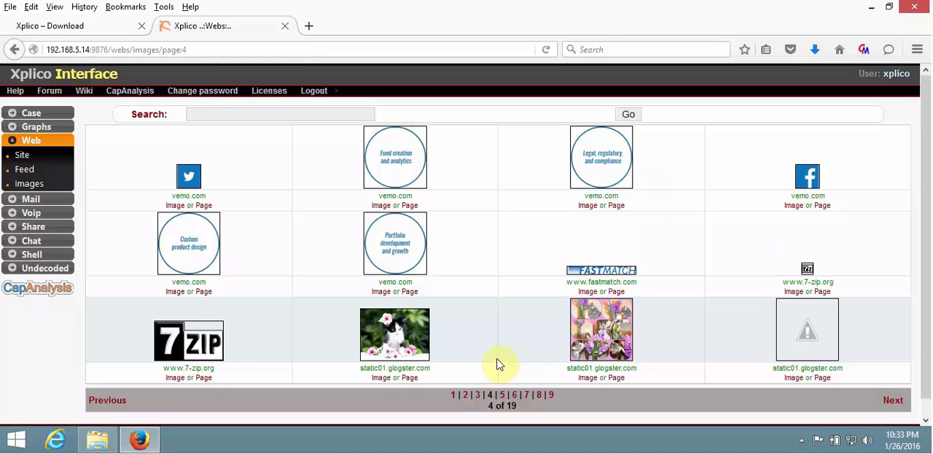
View the static01.glogster.com kitten image and the cats-and-flowers collage at full size, closing each one after viewing.
click(384, 377)
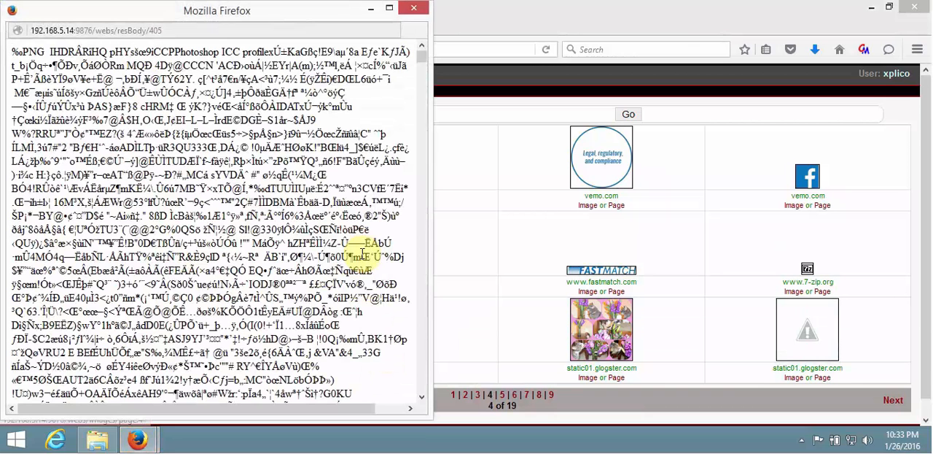
click(415, 11)
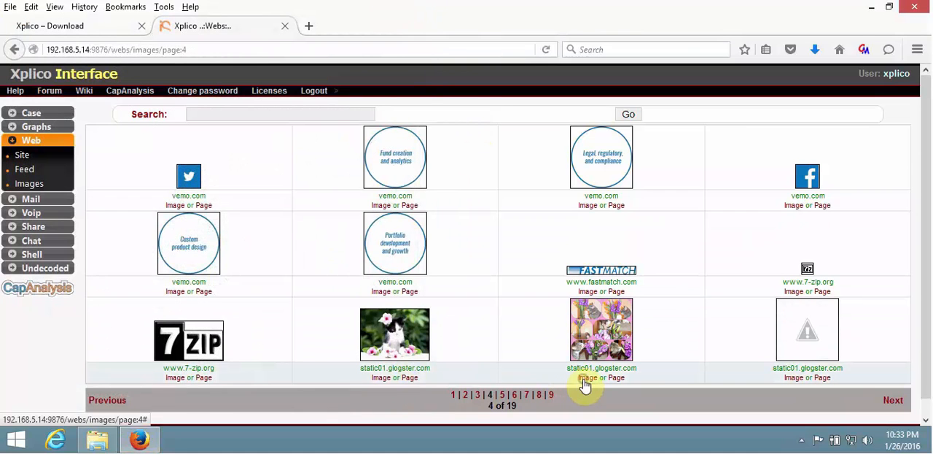
click(586, 377)
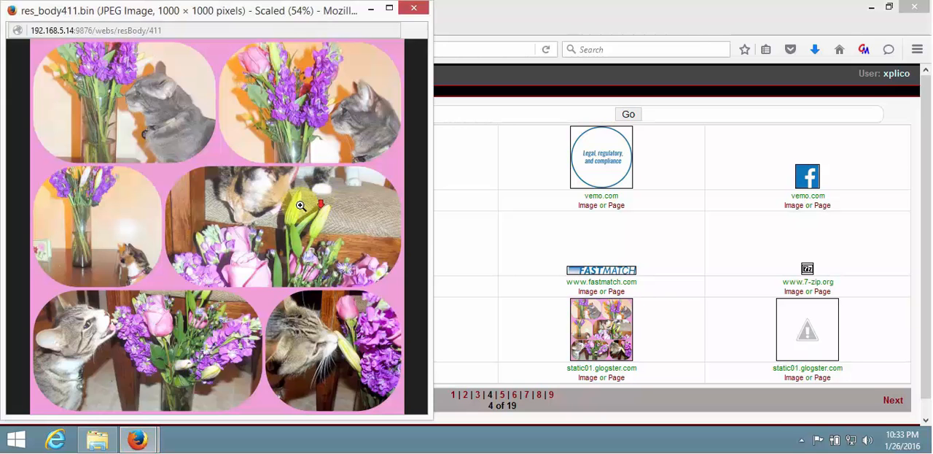
click(320, 195)
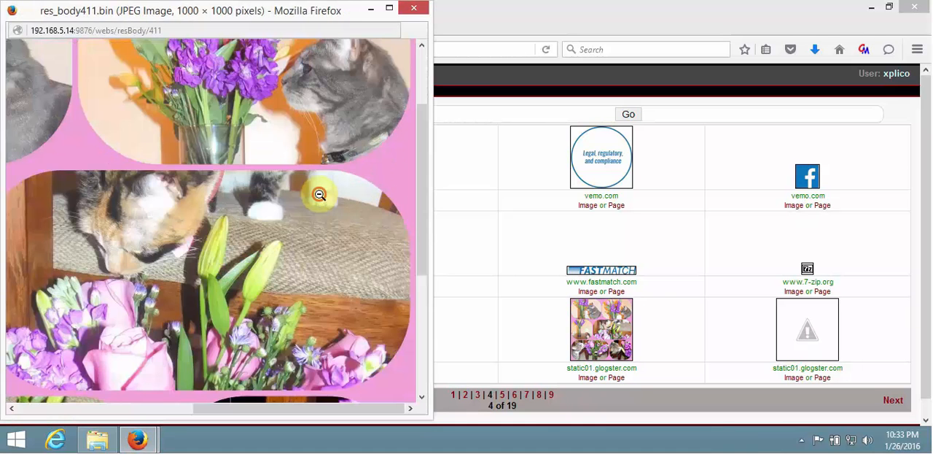
click(320, 195)
click(412, 8)
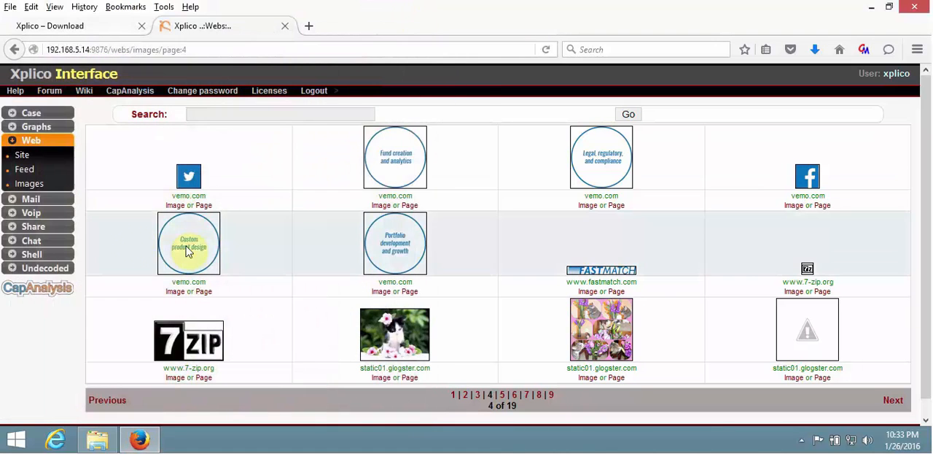
List the decoded emails, browse result pages 9 and 11, and open the first "Email 1 from home to outside" message.
click(32, 199)
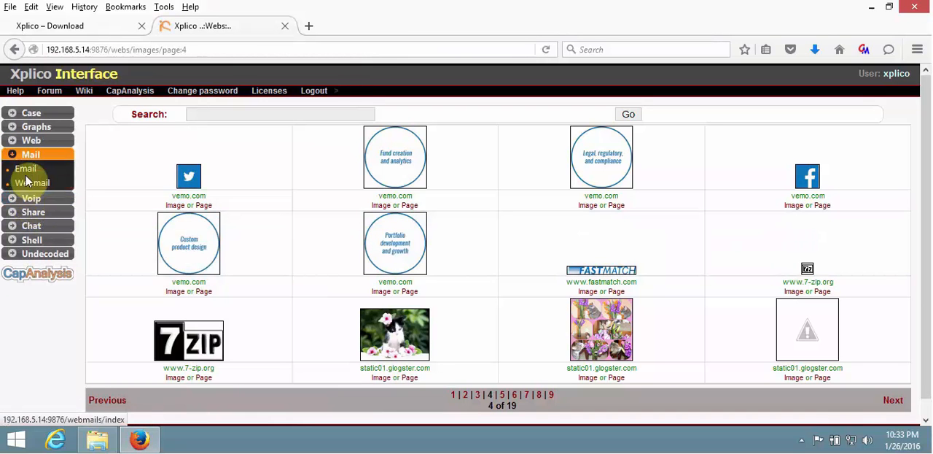
click(29, 175)
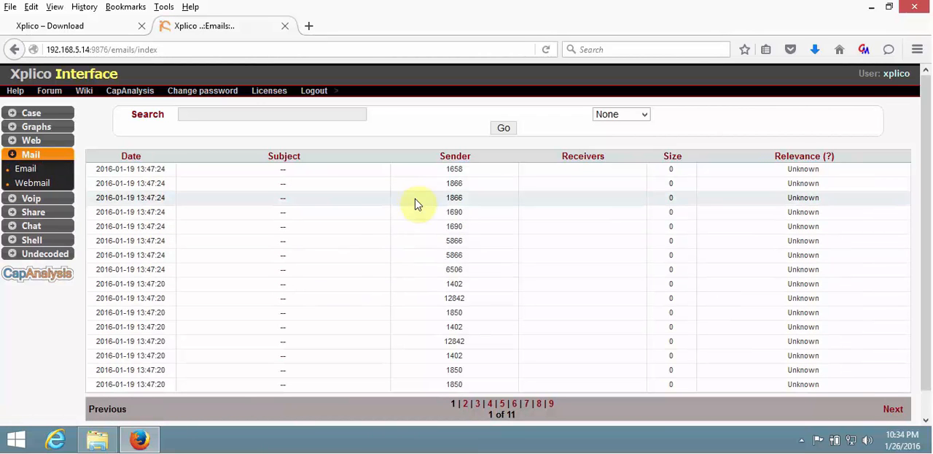
scroll(418, 208, down, 1)
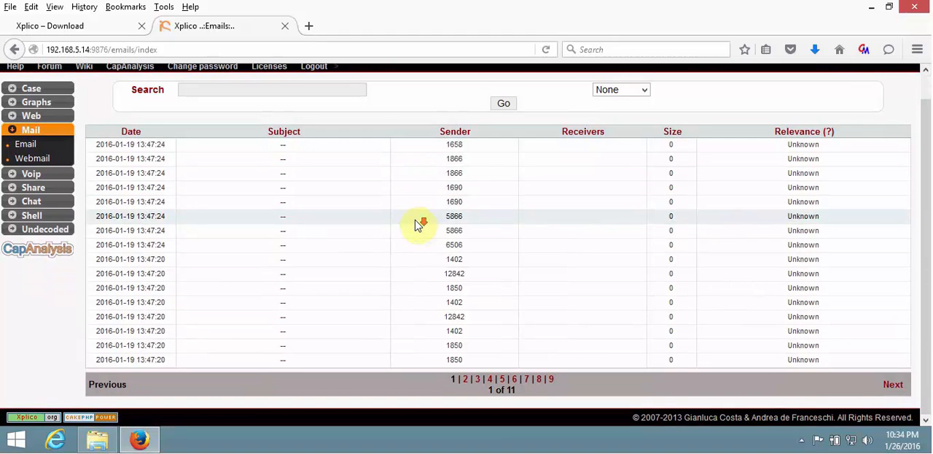
scroll(418, 224, up, 1)
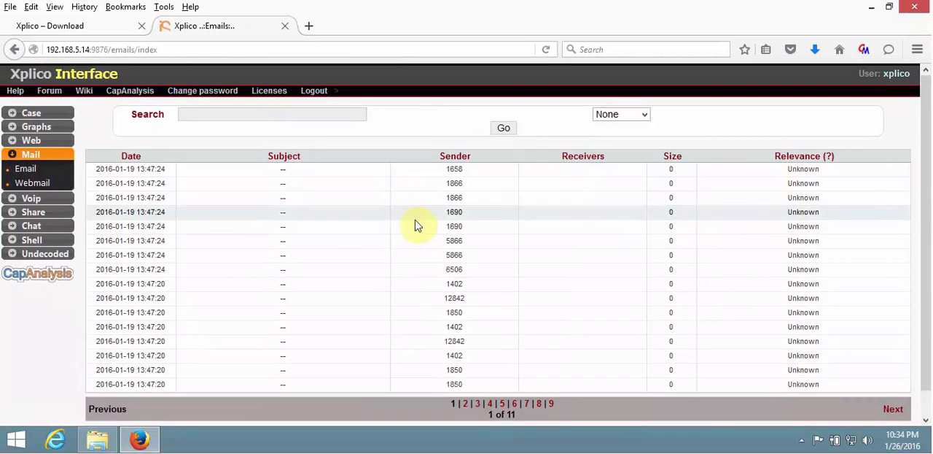
click(554, 404)
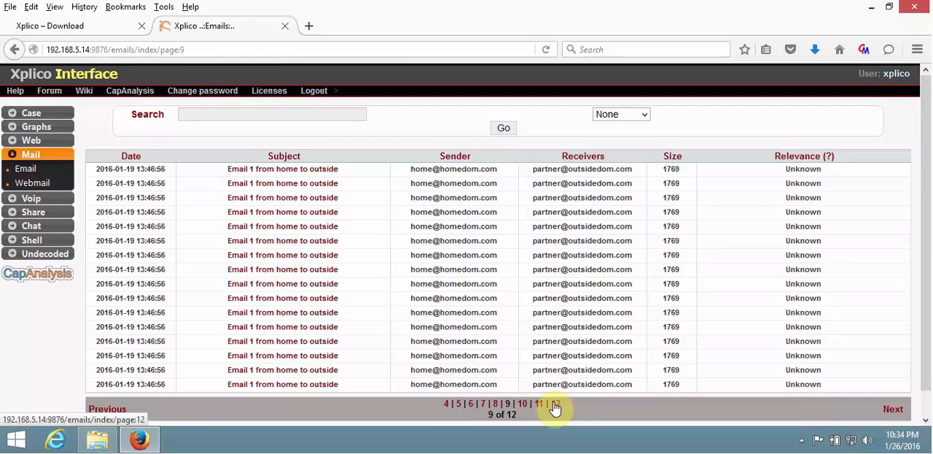
click(539, 406)
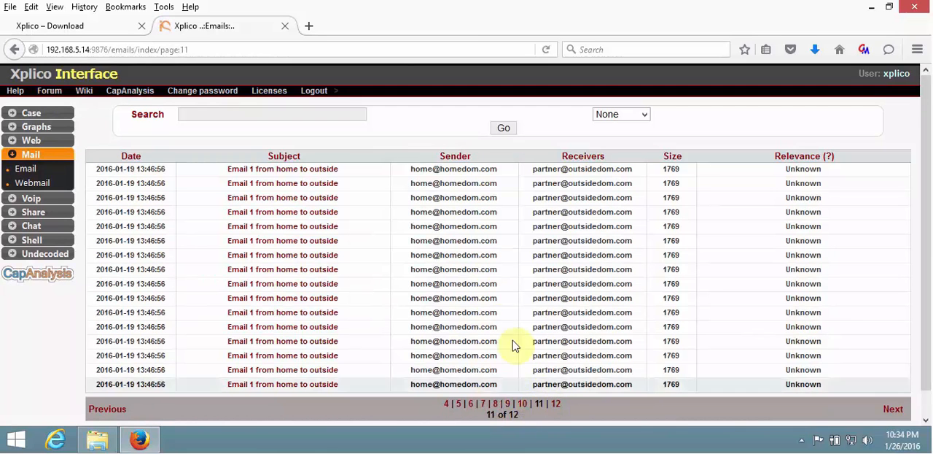
click(322, 177)
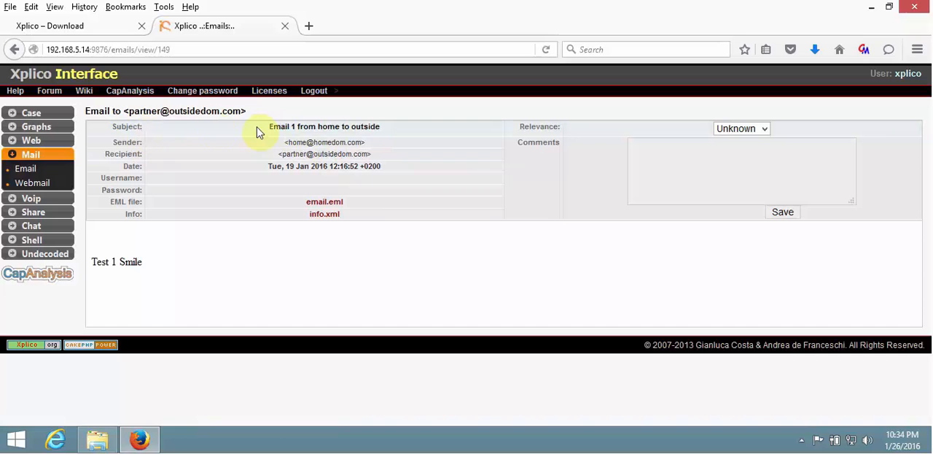
Examine the subject, sender and recipient fields of the decoded email.
drag(271, 127, 373, 128)
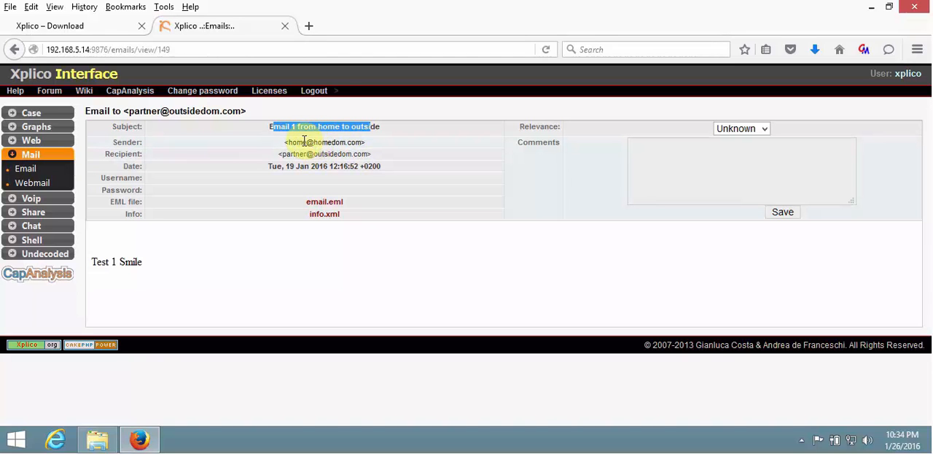
drag(303, 142, 368, 152)
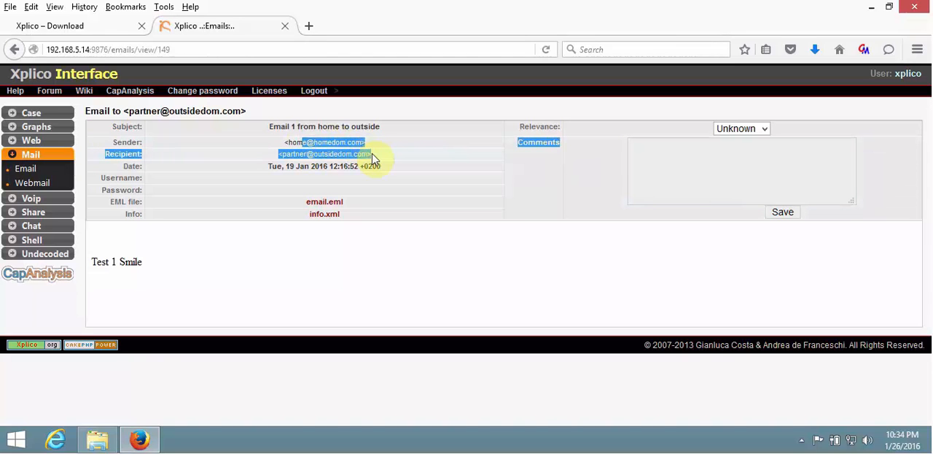
click(349, 143)
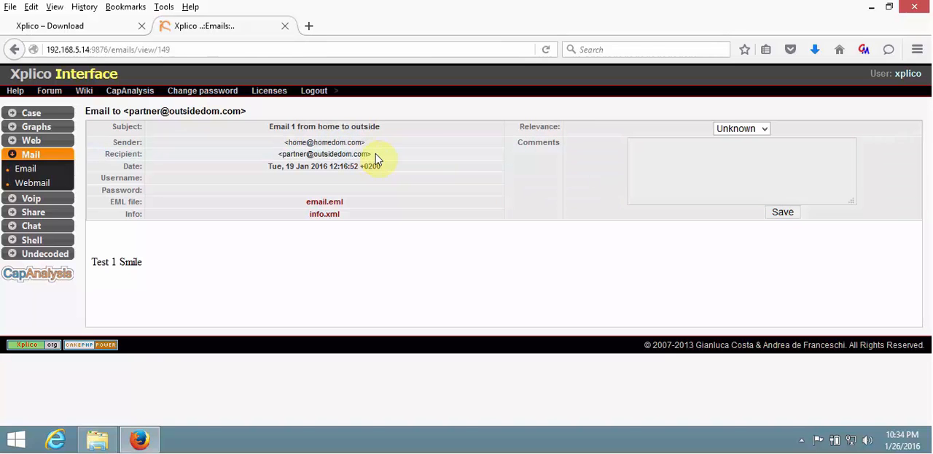
drag(376, 157, 291, 146)
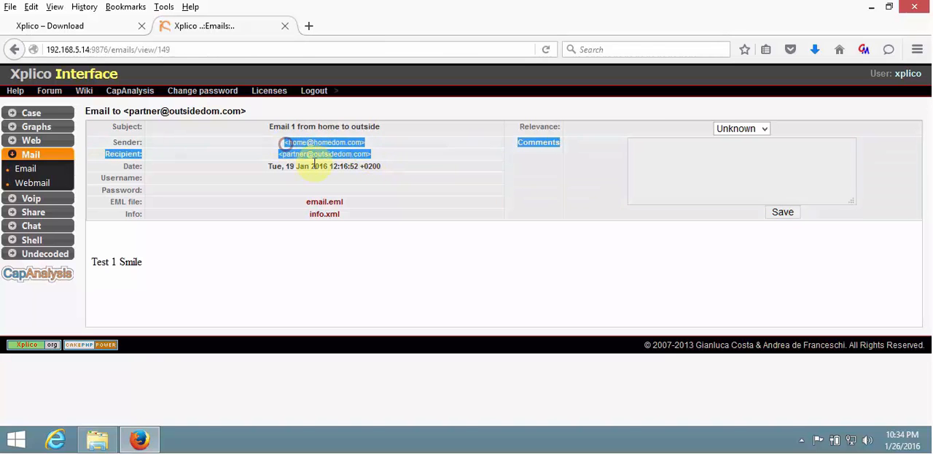
click(318, 162)
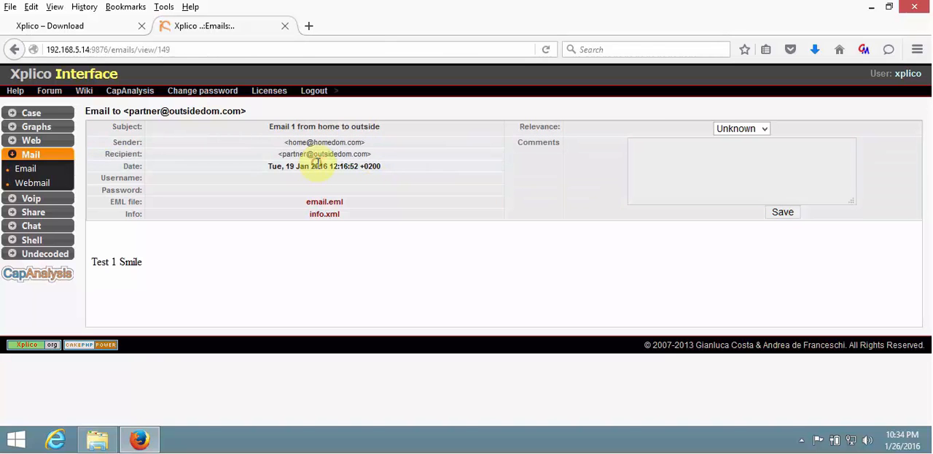
Open email.eml in FREE EML File Viewer, enlarge the message pane to inspect the body, and return to Xplico.
click(328, 202)
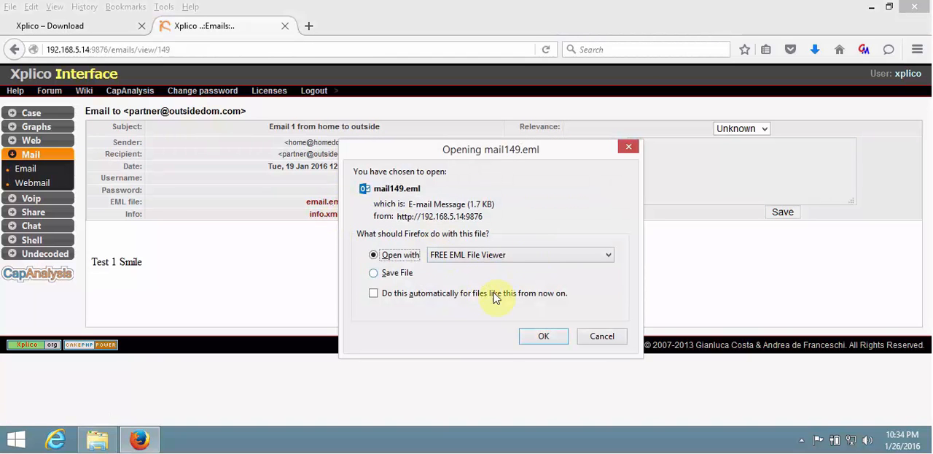
click(544, 336)
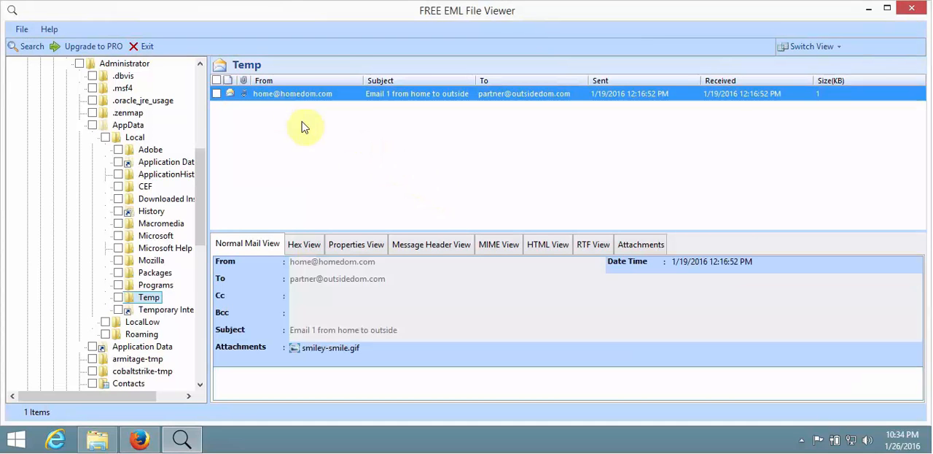
drag(524, 231, 525, 149)
drag(270, 328, 221, 330)
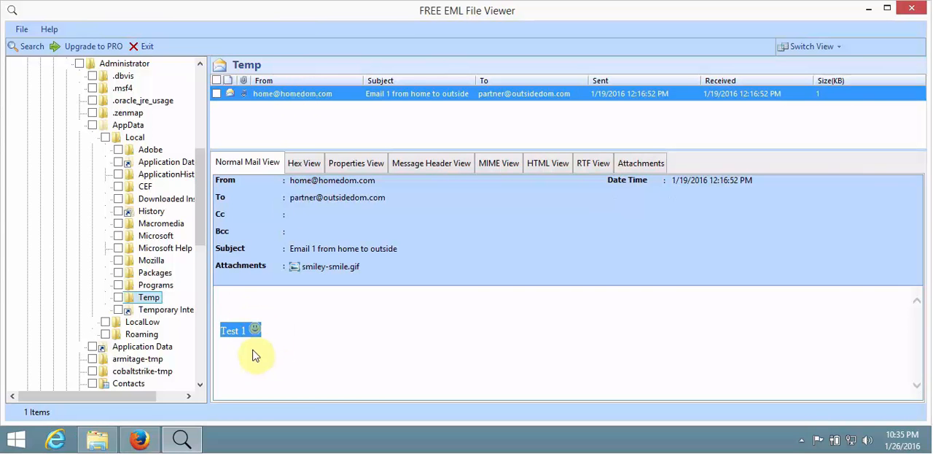
click(235, 333)
drag(265, 328, 234, 330)
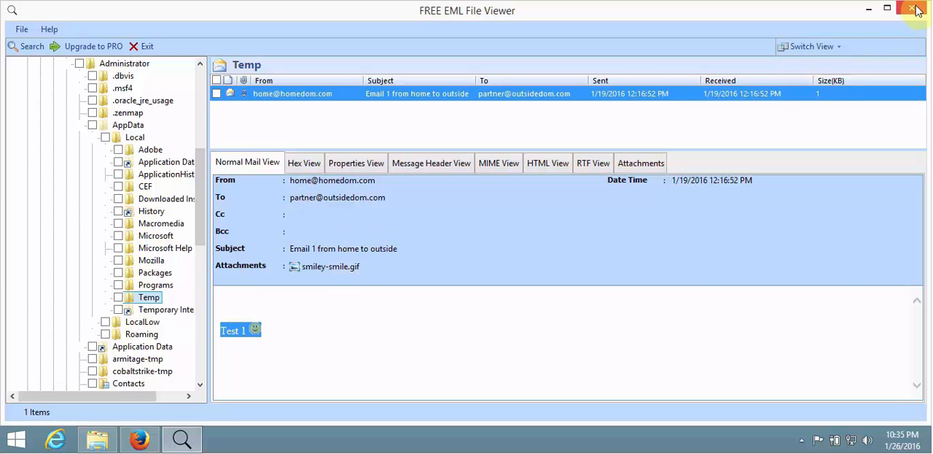
click(874, 13)
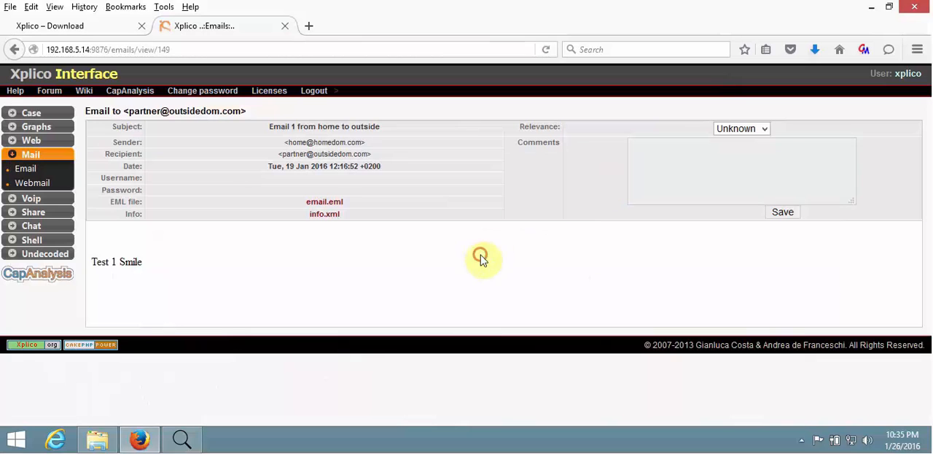
Check the decoded webmail results and the SIP and RTP VoIP call lists.
click(41, 189)
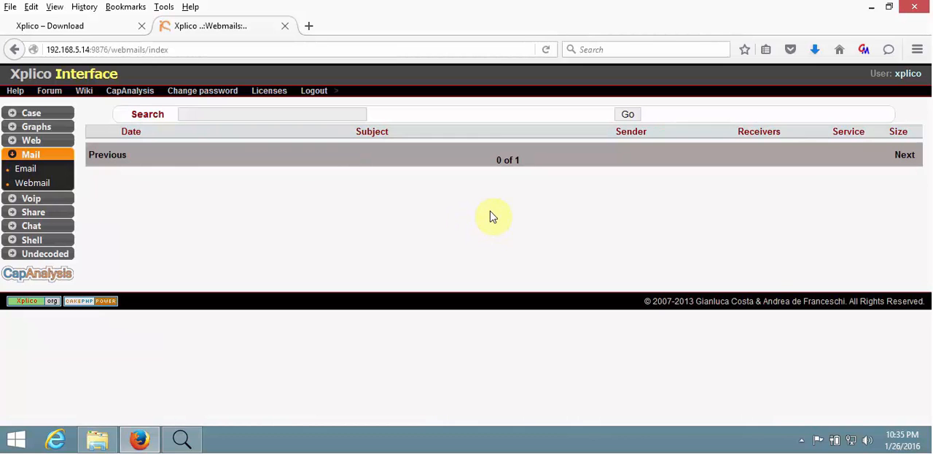
click(32, 199)
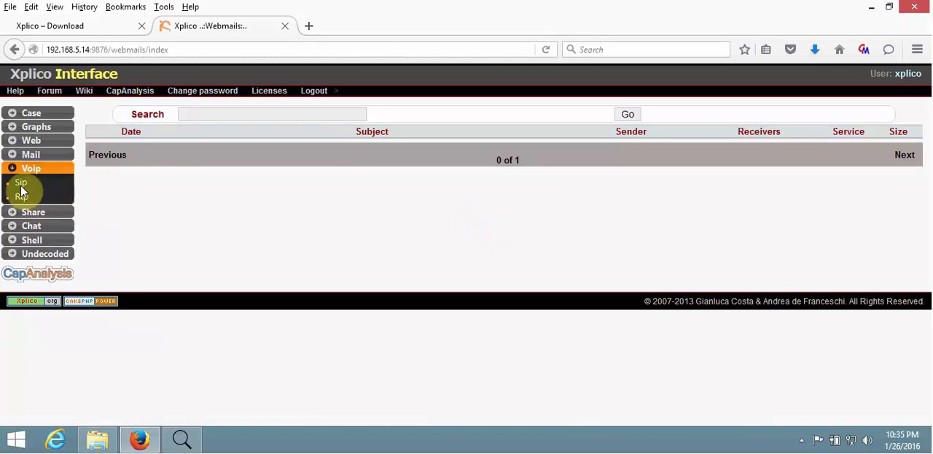
click(21, 184)
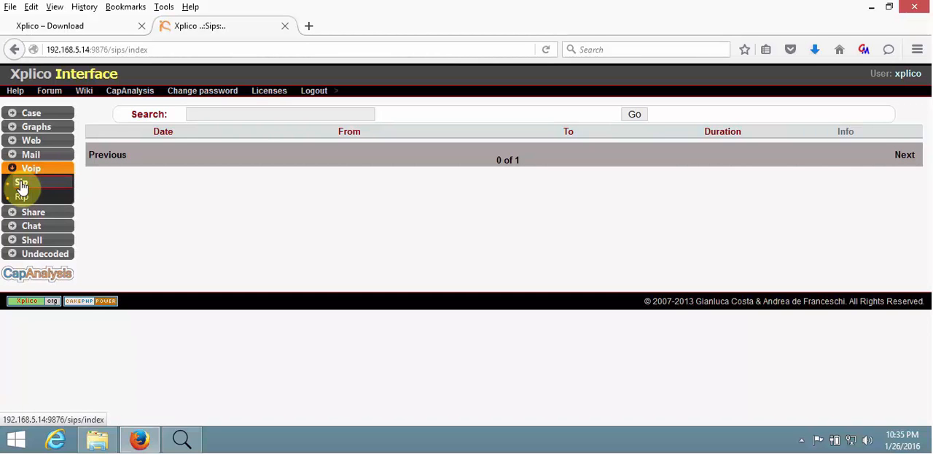
click(23, 198)
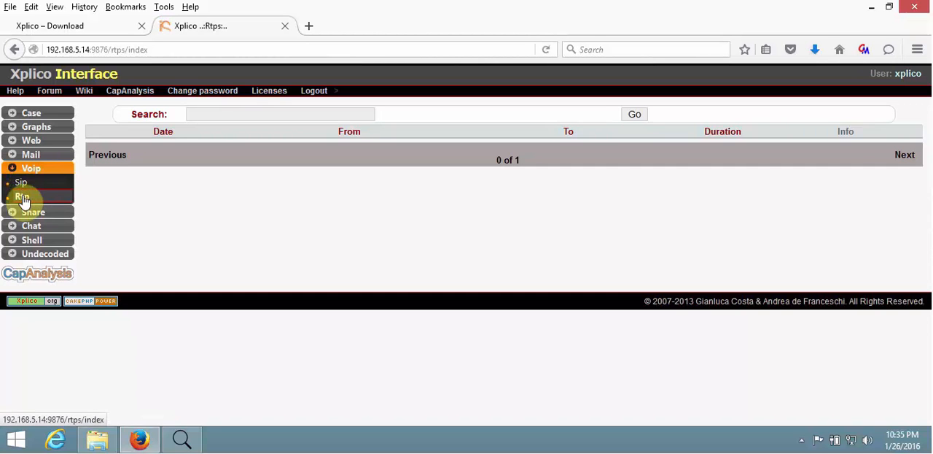
List the shared files recovered from HTTP transfers.
click(31, 212)
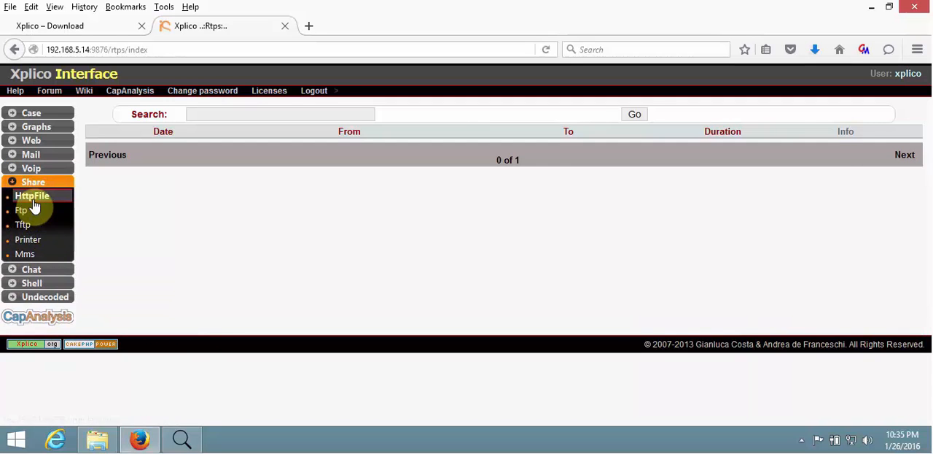
click(33, 201)
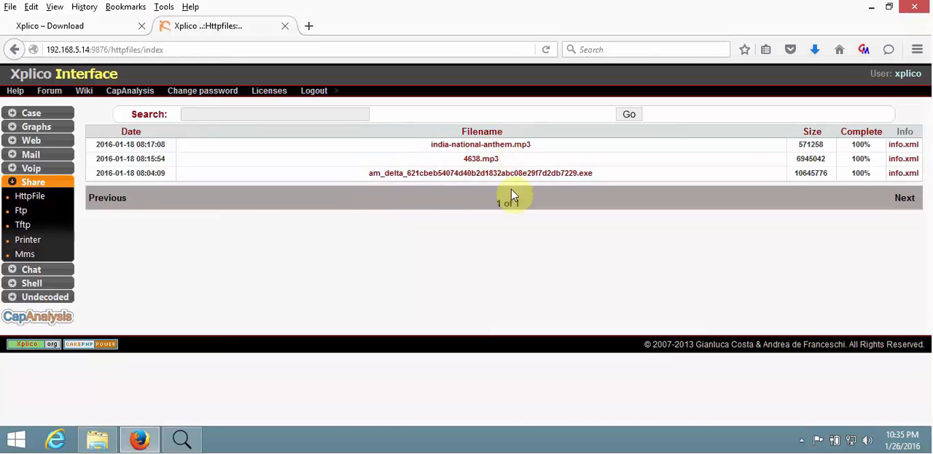
click(549, 177)
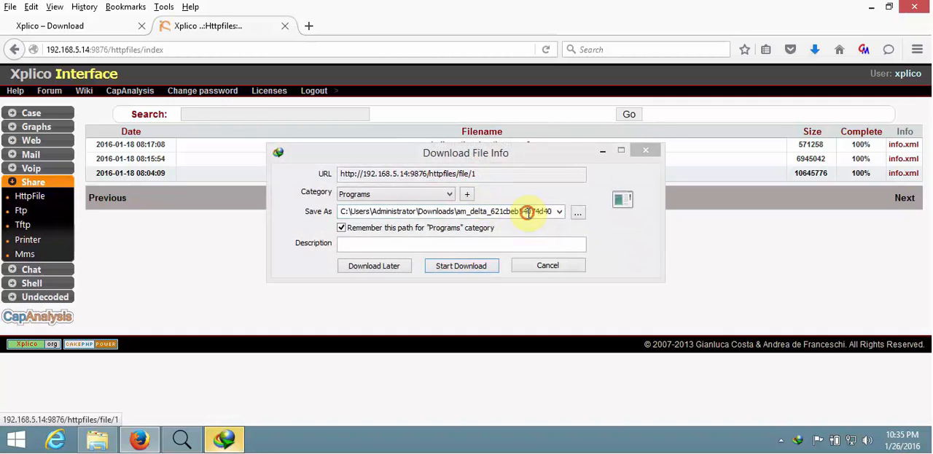
click(538, 210)
click(552, 267)
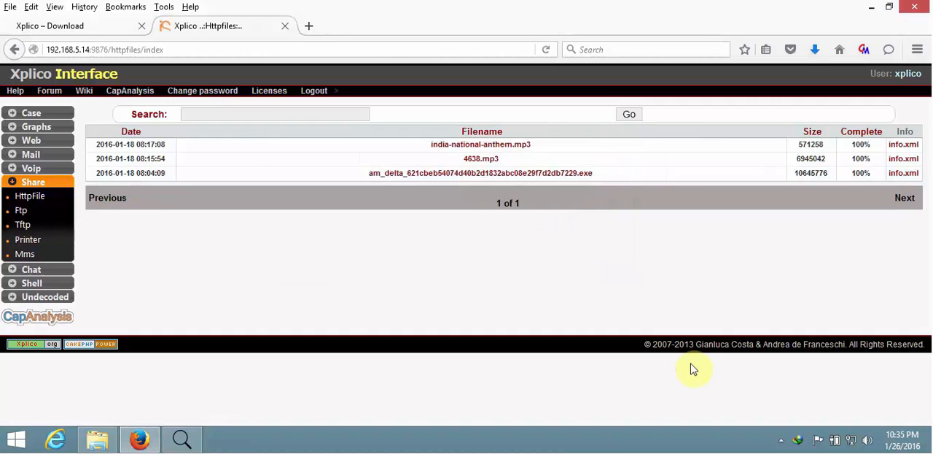
Exit the download manager running in the background and return to the list of HTTP files.
right_click(795, 441)
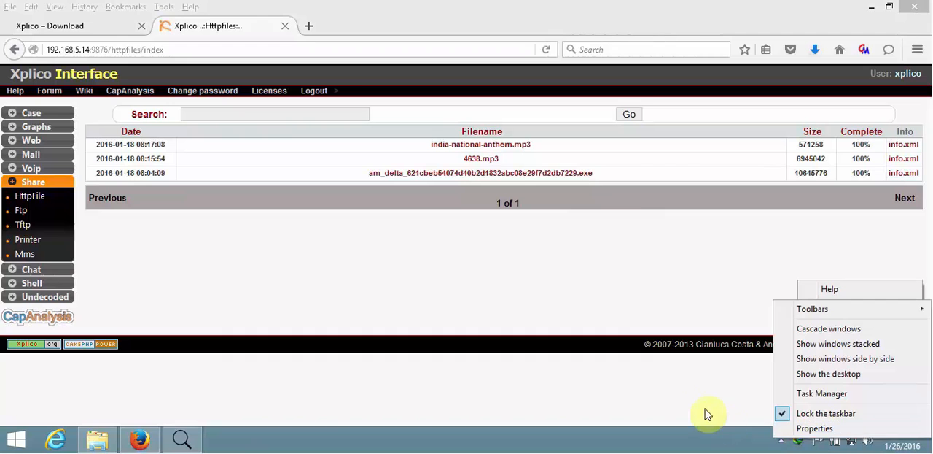
click(783, 441)
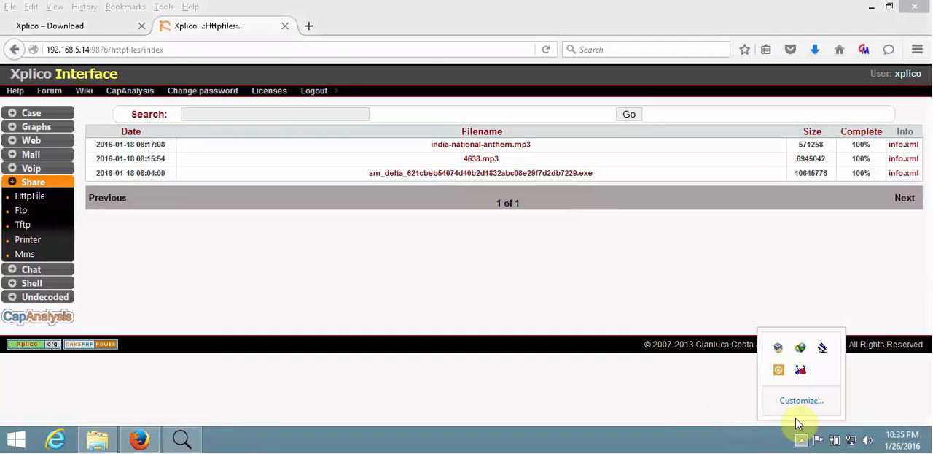
right_click(805, 348)
click(835, 338)
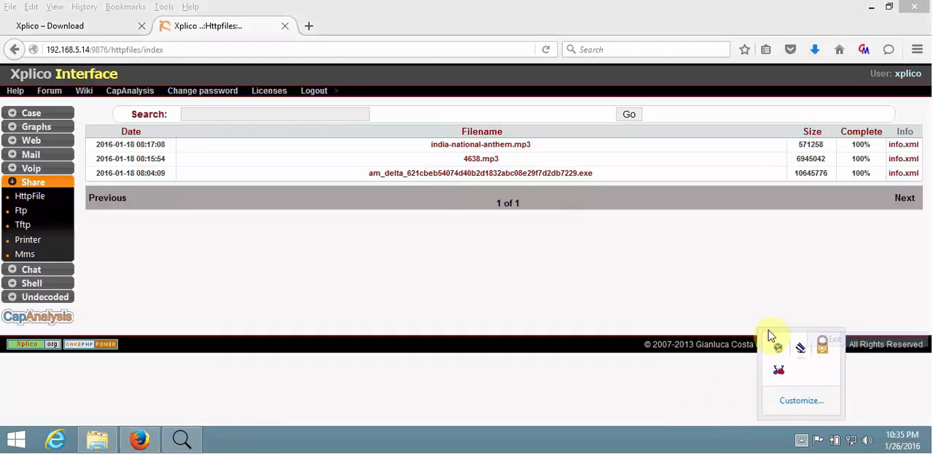
click(578, 253)
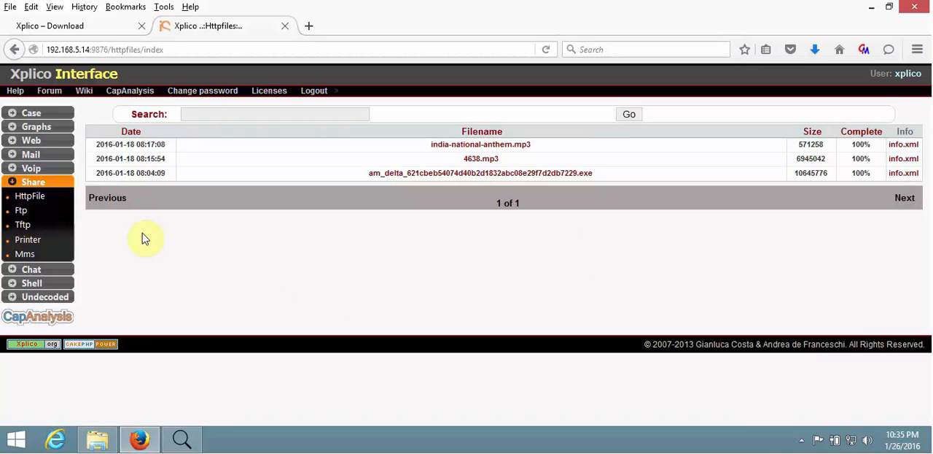
Check the decoded FTP, TFTP, printed-file and MMS result lists.
click(24, 211)
click(26, 226)
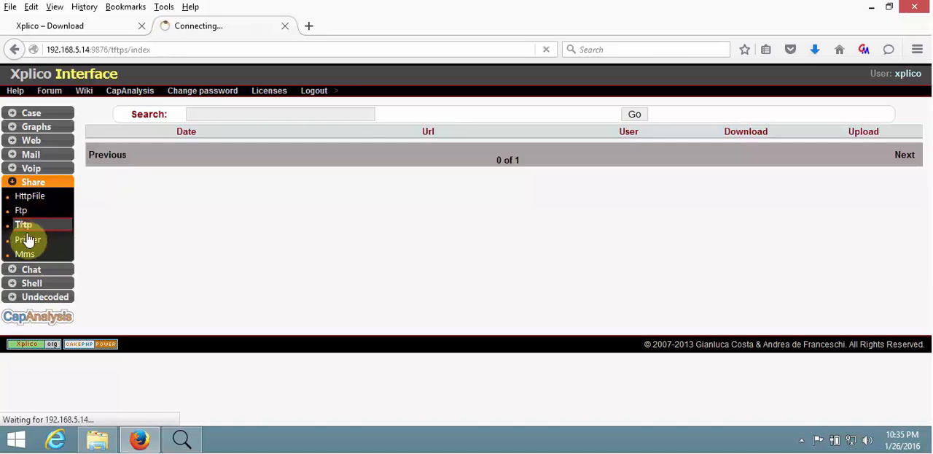
click(28, 239)
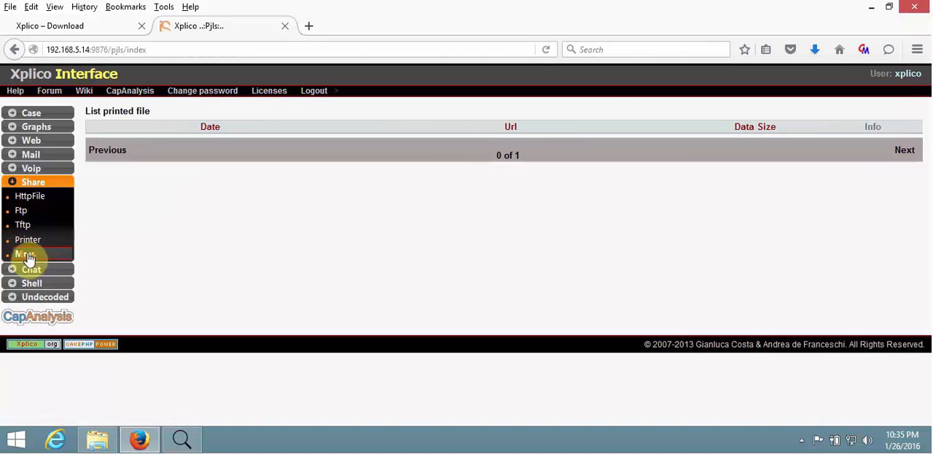
click(27, 256)
Check the NNTP groups list and review the available chat protocols and the Telnet and Syslog shell categories.
click(32, 269)
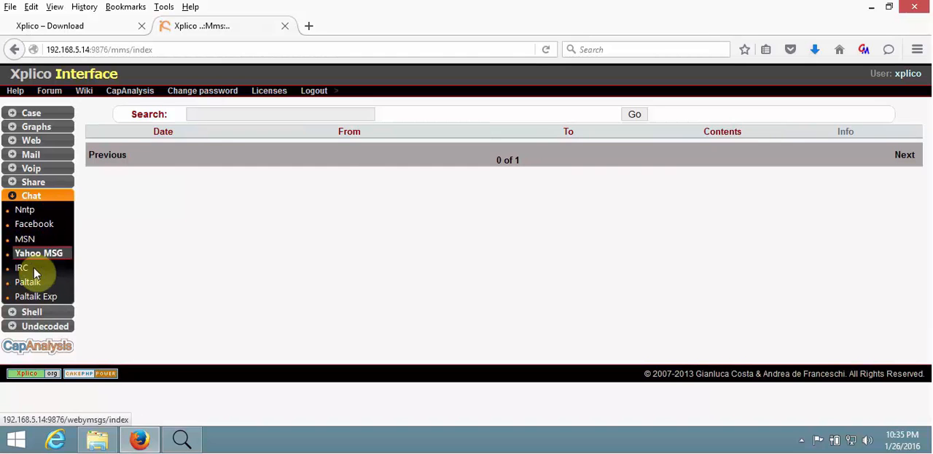
click(26, 211)
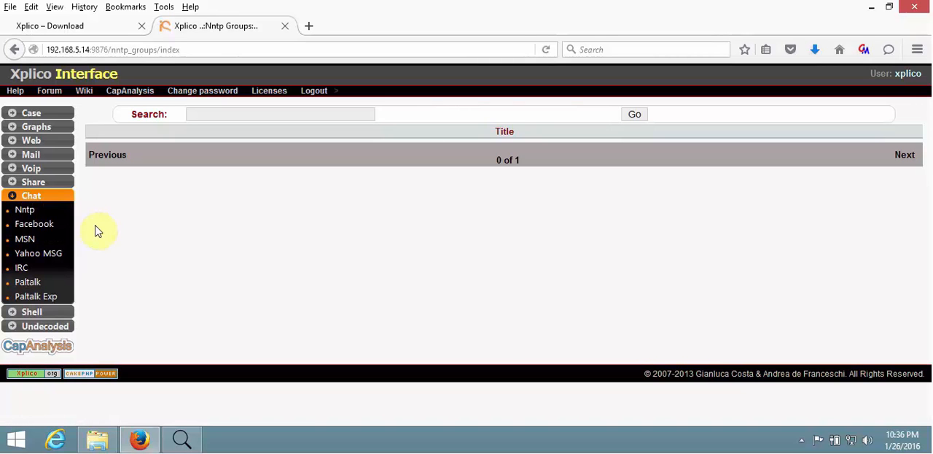
click(37, 313)
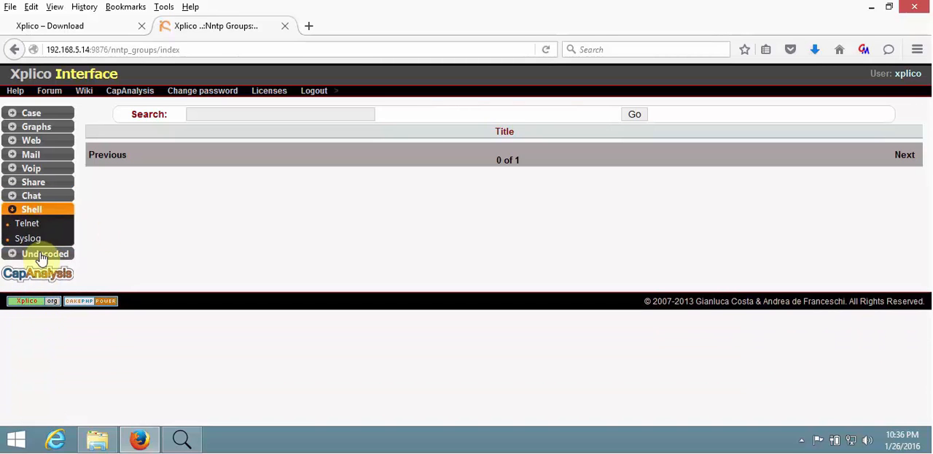
click(34, 197)
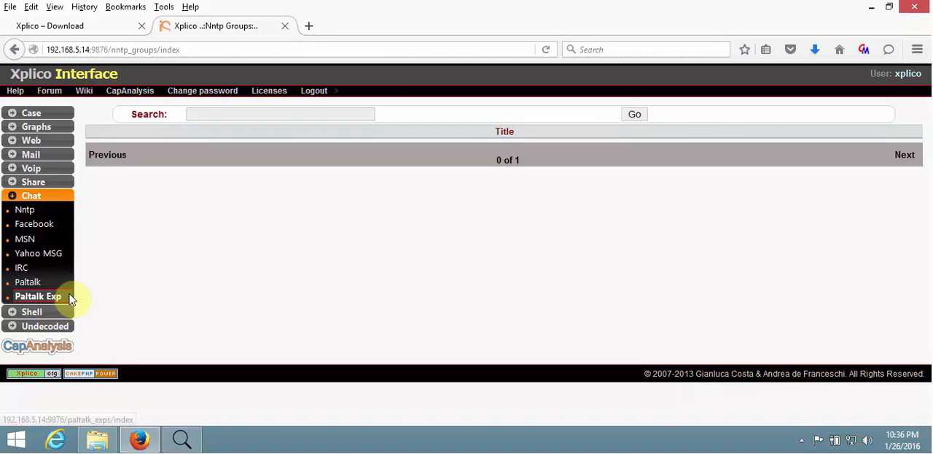
click(40, 312)
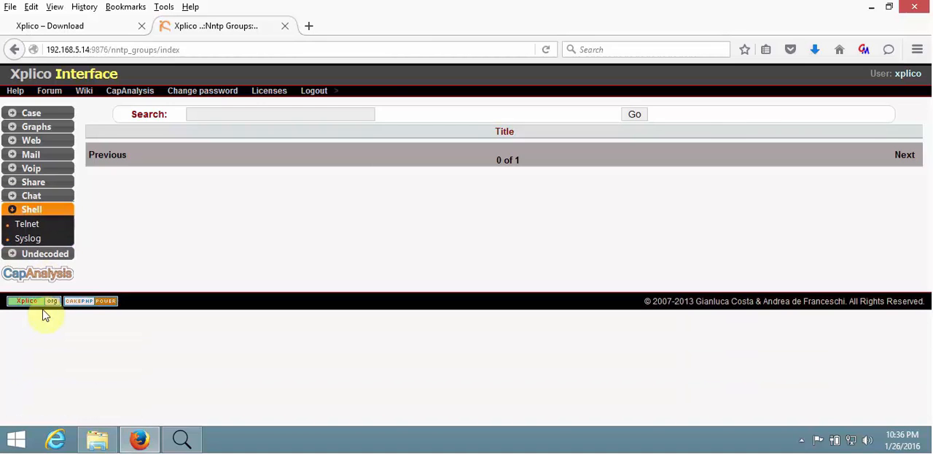
Examine the undecoded TCP-UDP flows and check the Dig file results.
click(40, 253)
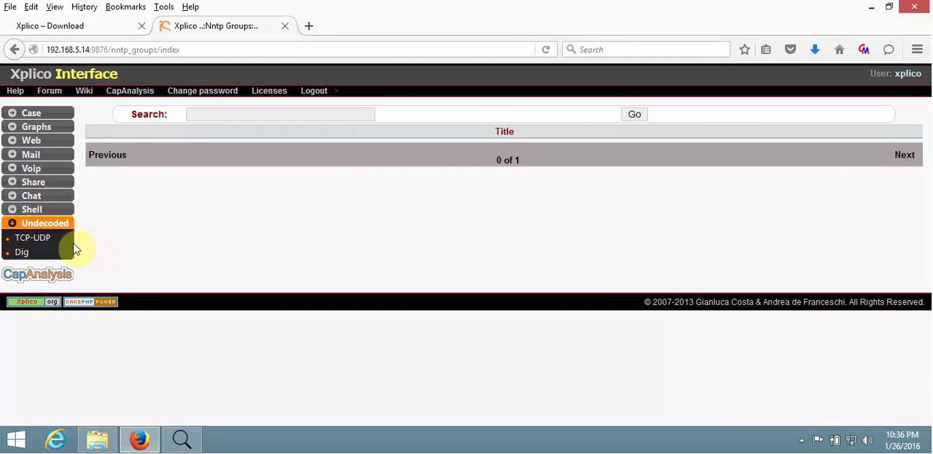
click(35, 238)
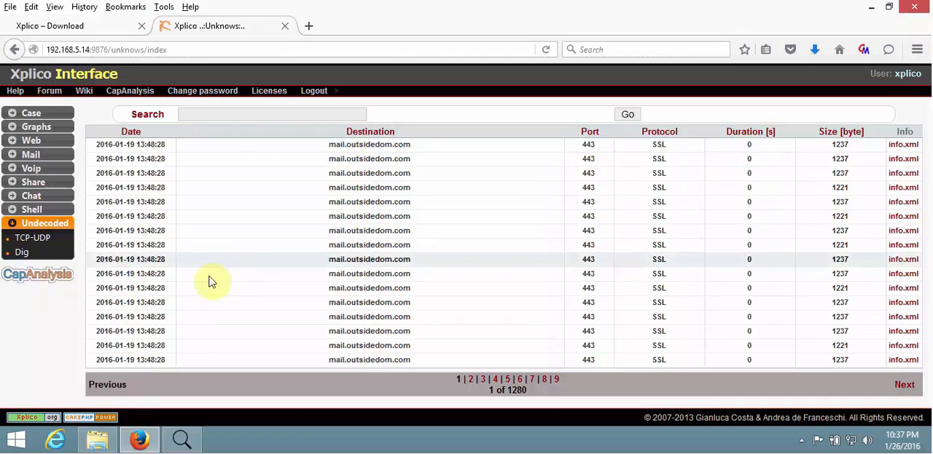
click(24, 253)
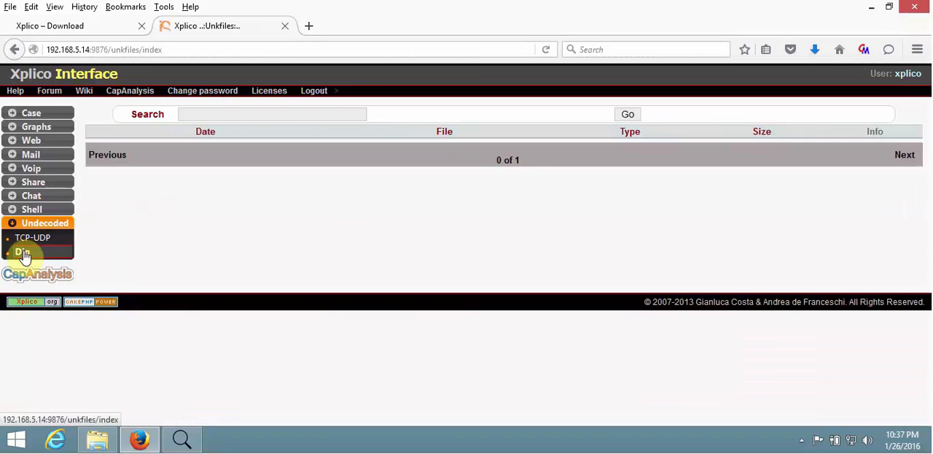
Return to the Session1 overview of ForensicCase1 and review its summary of decoded traffic.
click(31, 117)
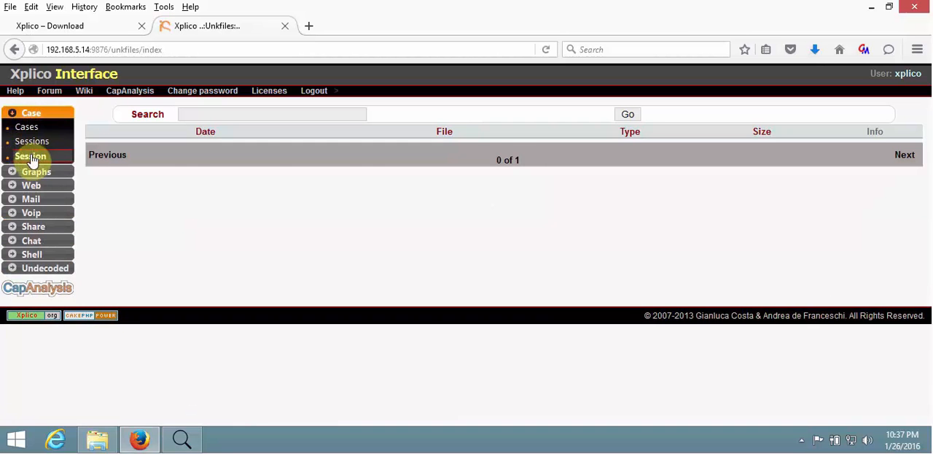
click(31, 156)
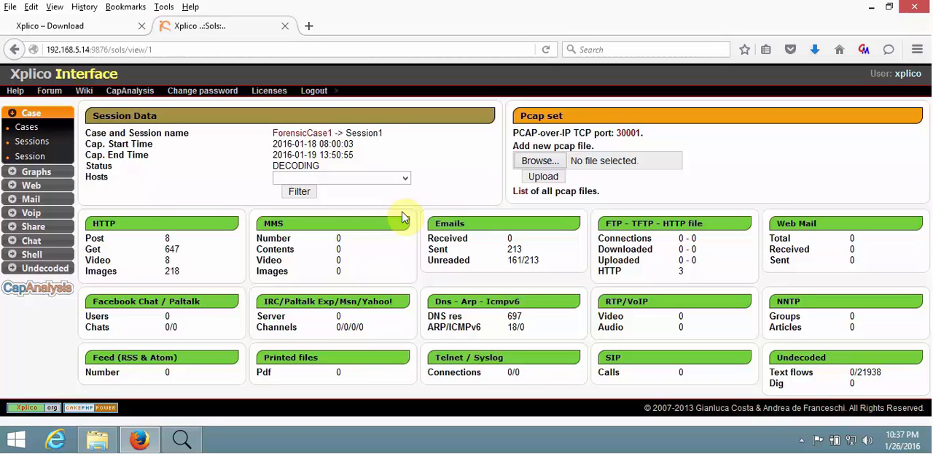
Minimize the browser and the Traffic-Test folder window to show the desktop.
click(872, 6)
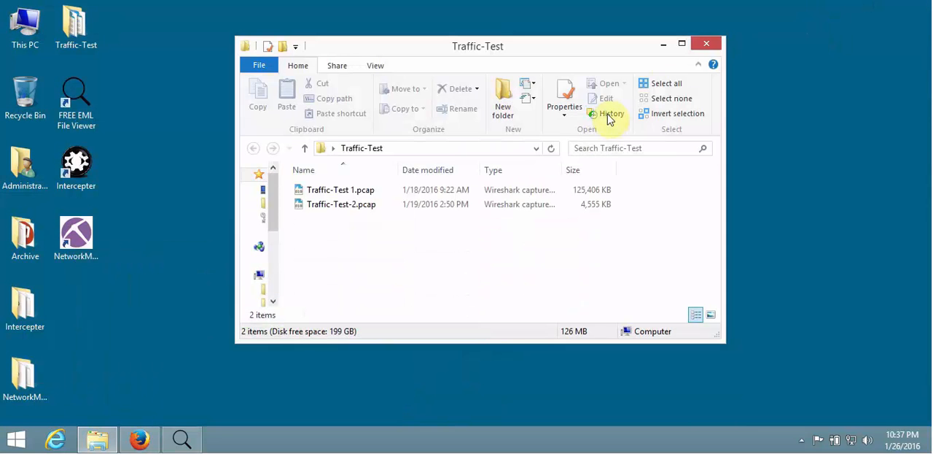
click(663, 44)
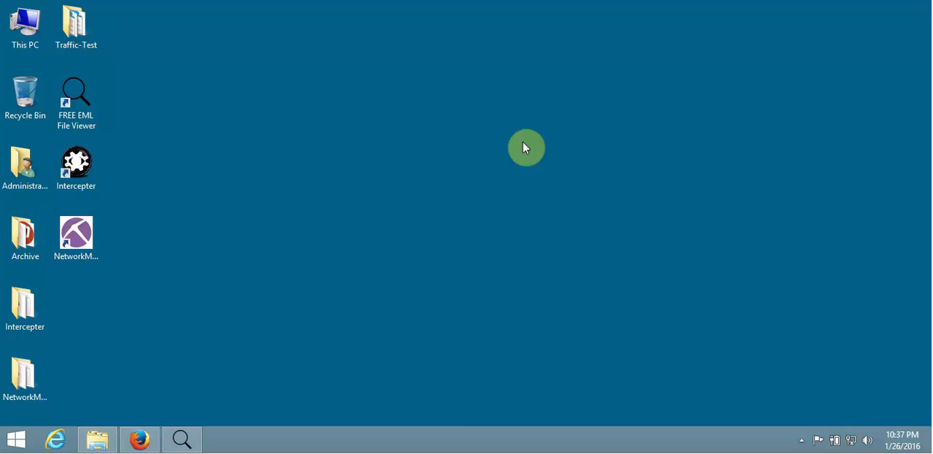
click(581, 423)
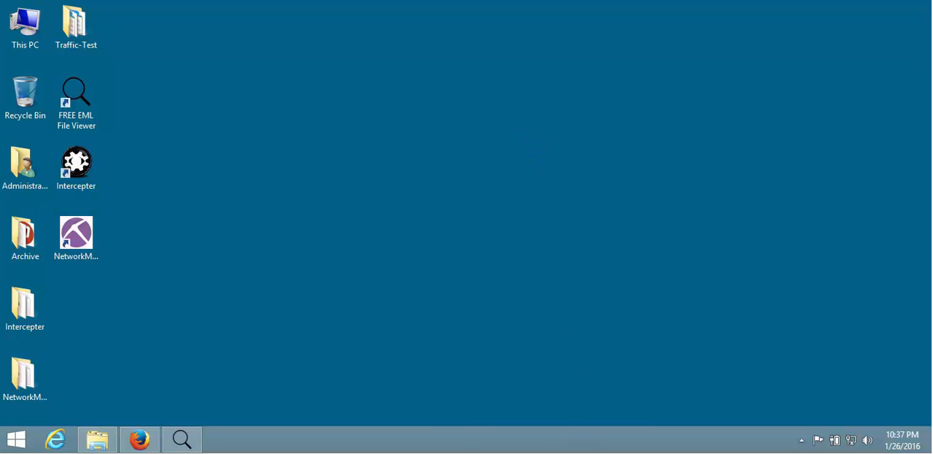